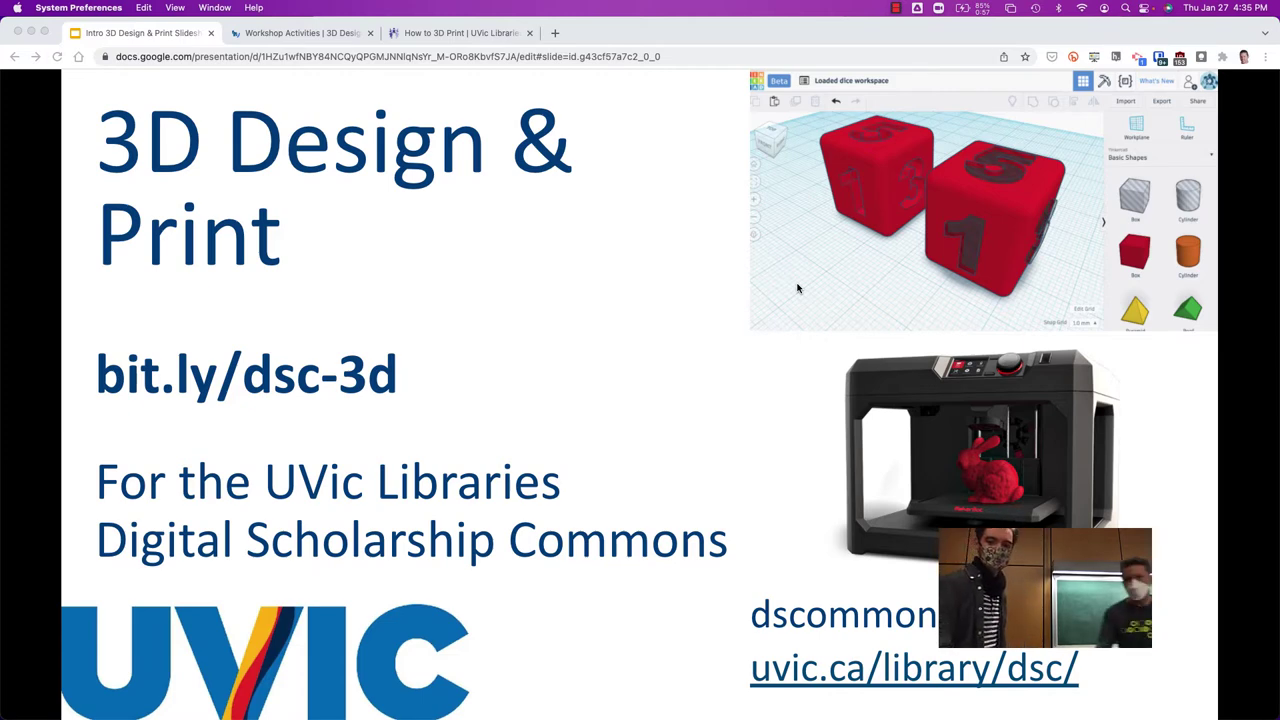
Bring the Chrome window with the '3D Design & Print' title slide to the front
left_click(797, 288)
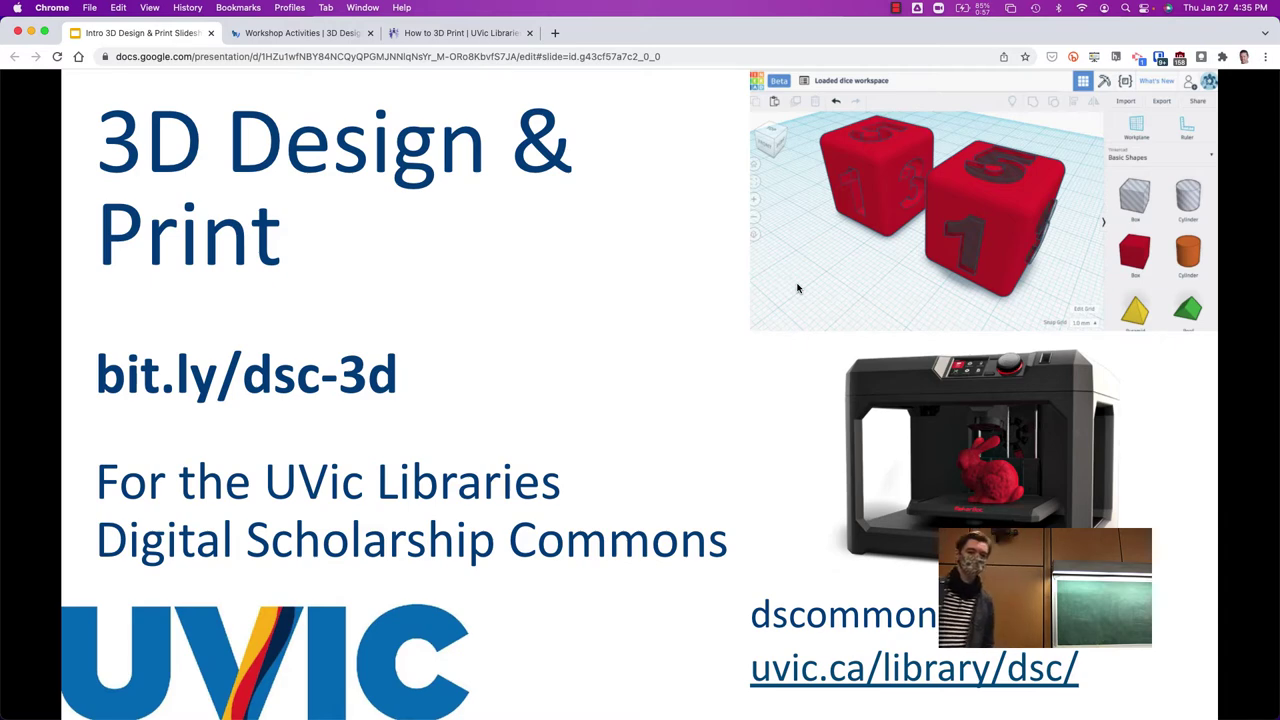
Advance the slideshow to the 'What We're Doing Today...' agenda slide
key("Right")
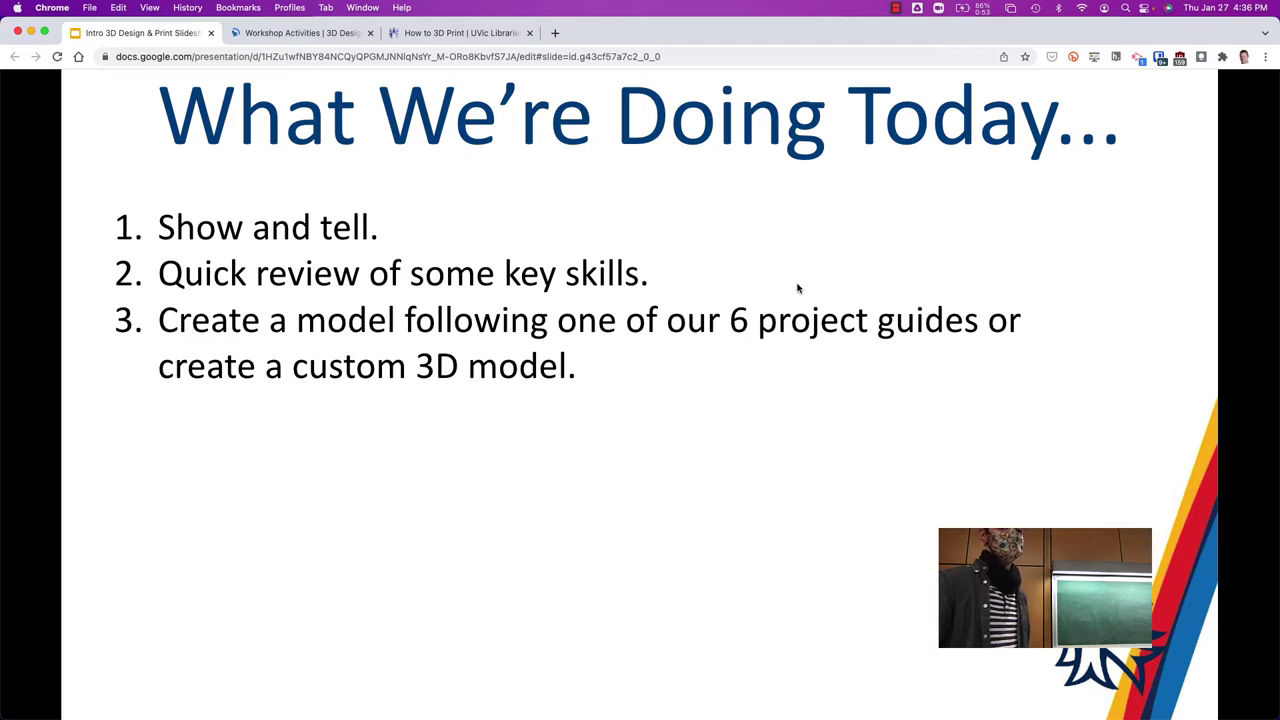
Advance into the Show & Tell examples, reaching the glow stick cap slide
key("Right")
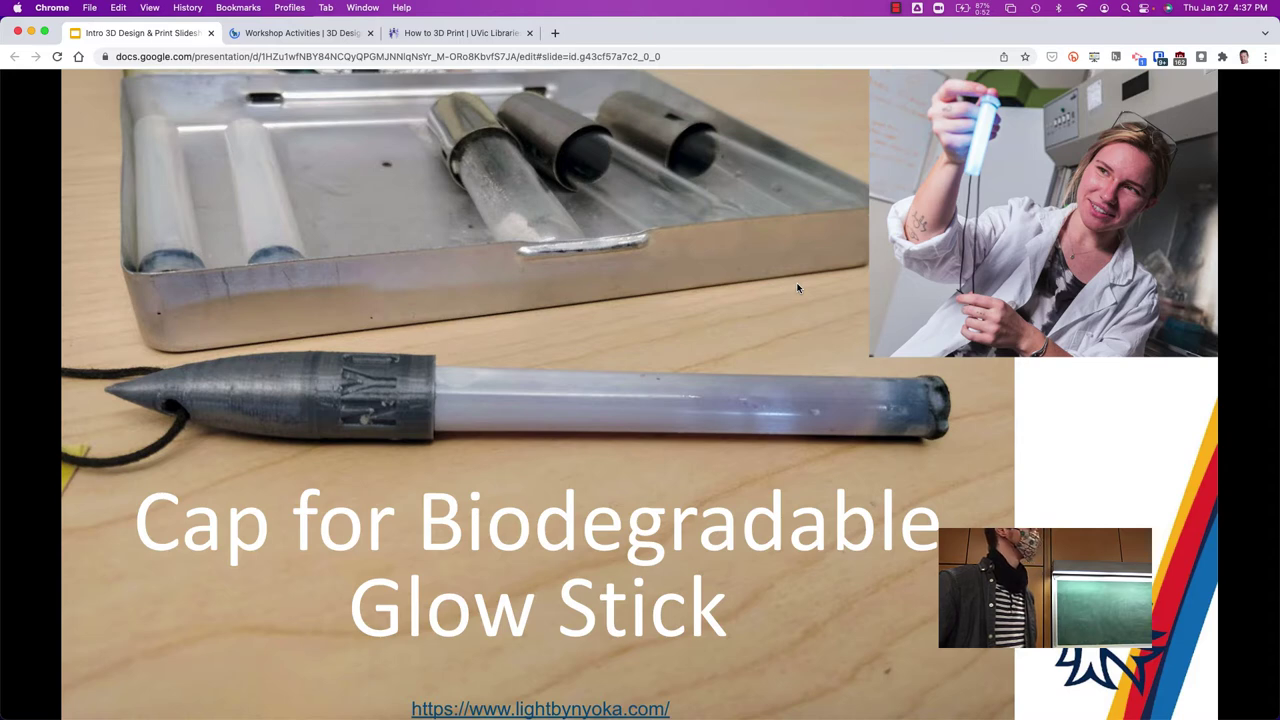
Advance to the 'Design Your Own Models...' slide
key("Right")
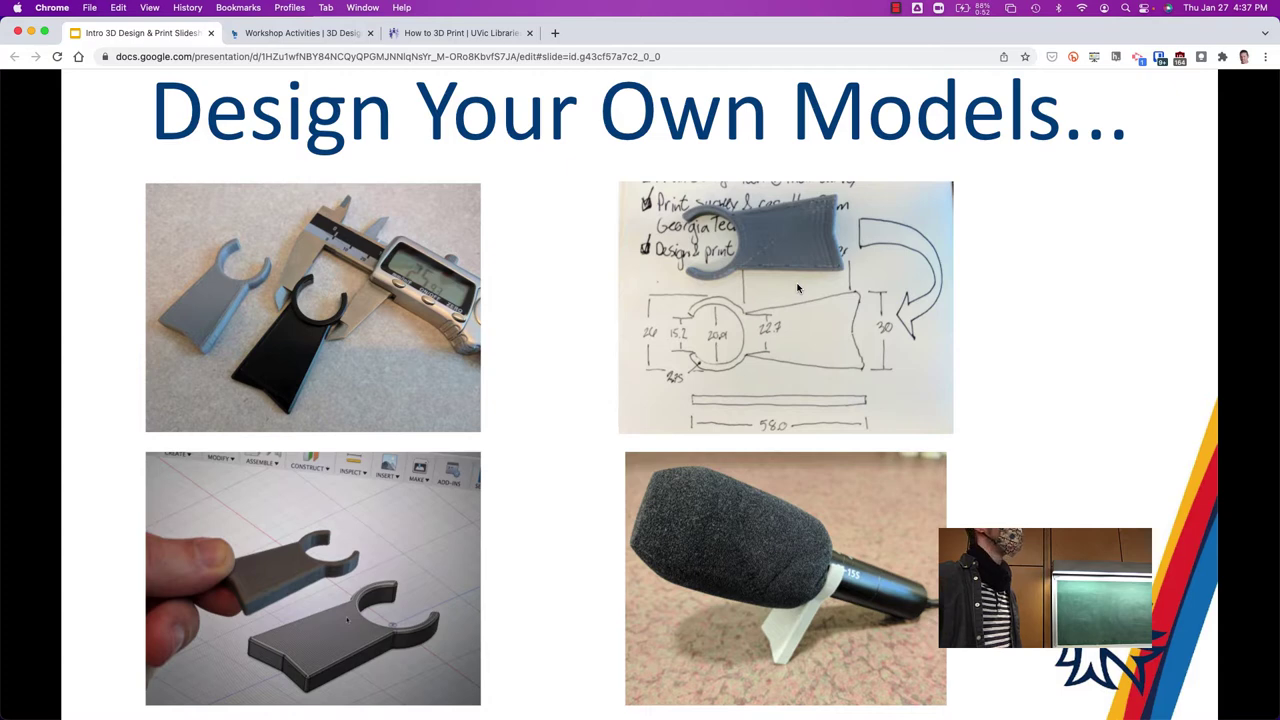
Advance to the 'Moving from Design to Print' slide
key("Right")
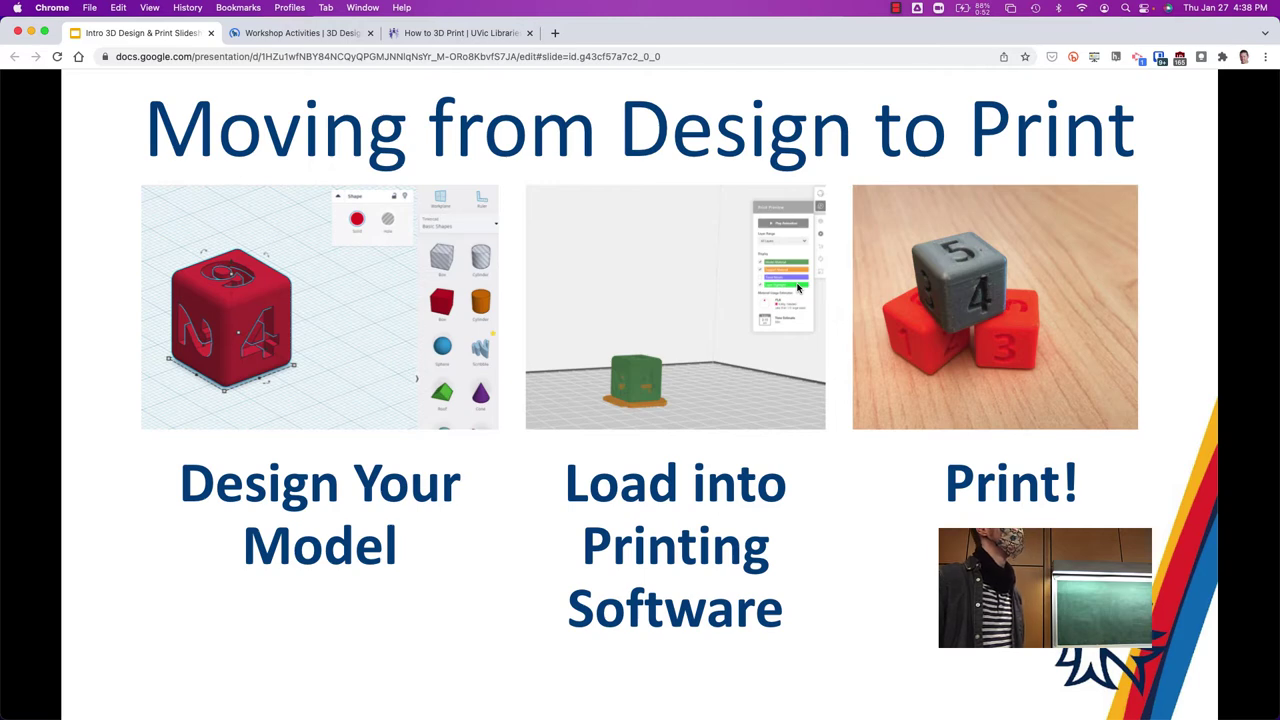
Advance to the MakerBot Replicator slide labelling display, extruder, filament and build plate
key("Right")
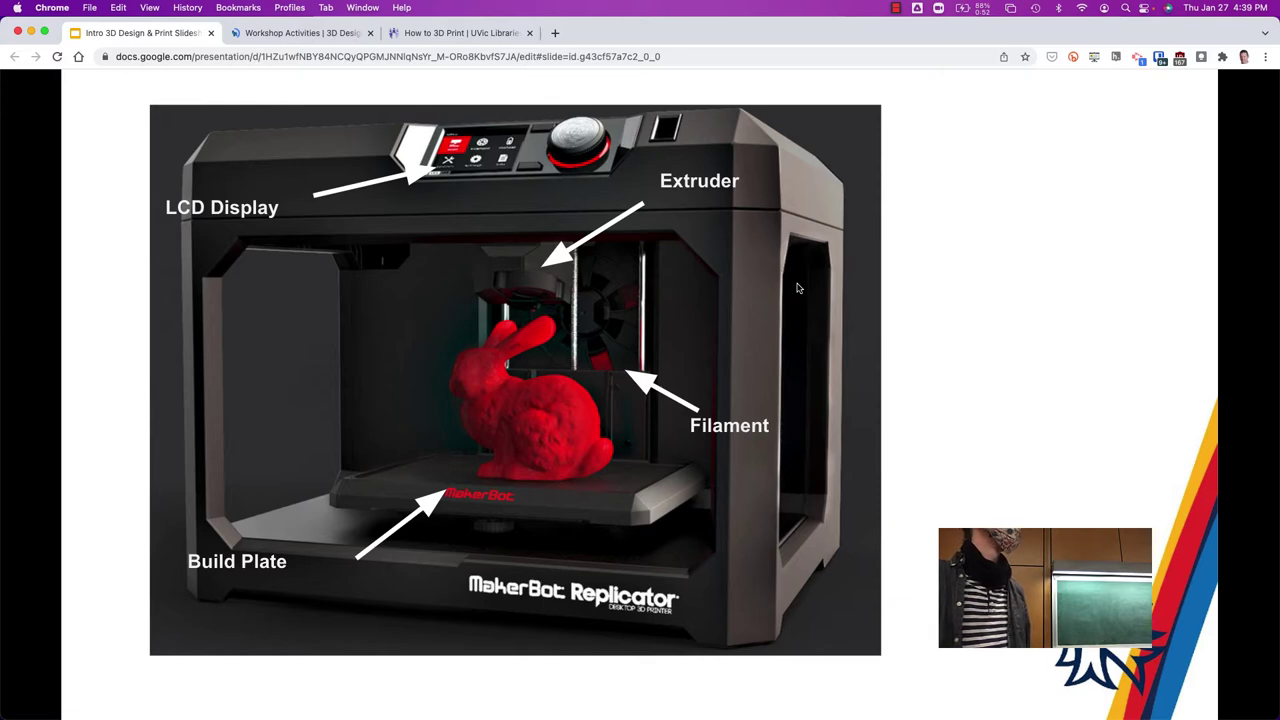
Advance to the 'Fused Deposition Modeling' slide
key("Right")
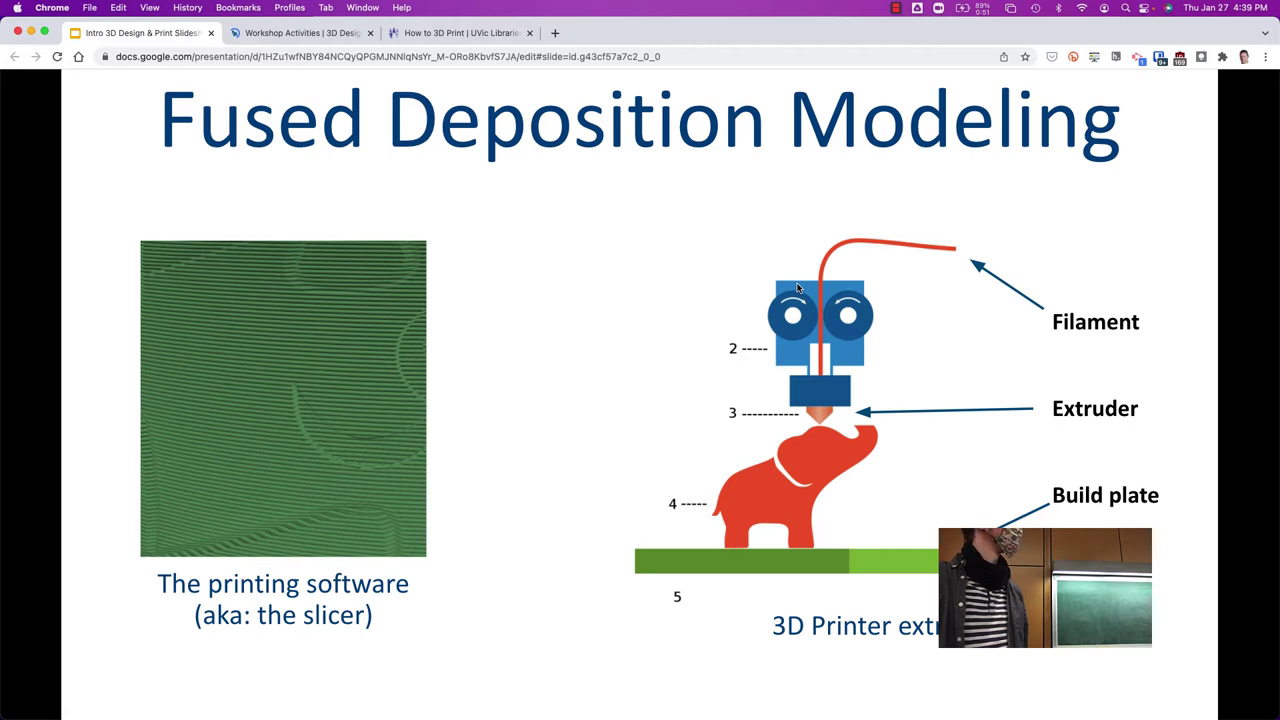
Advance to 'A 3D printer in action.' and play the embedded 3d Printing Example video
key("Right")
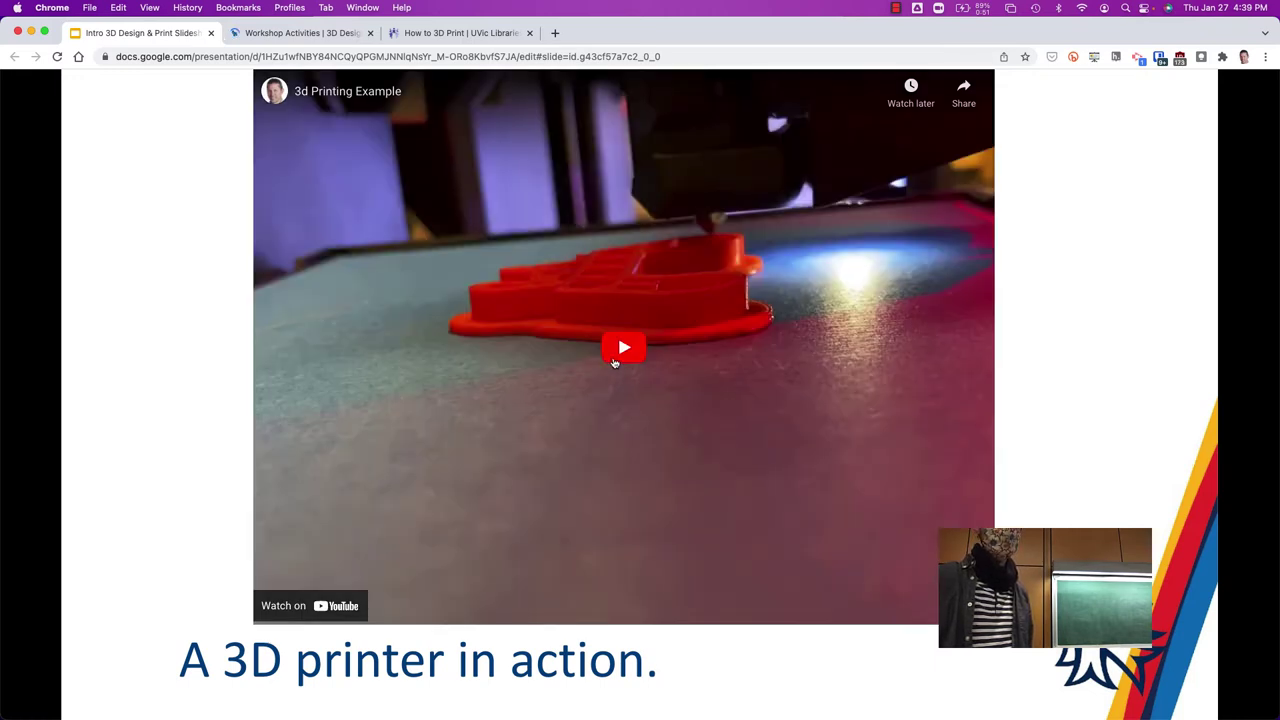
left_click(615, 355)
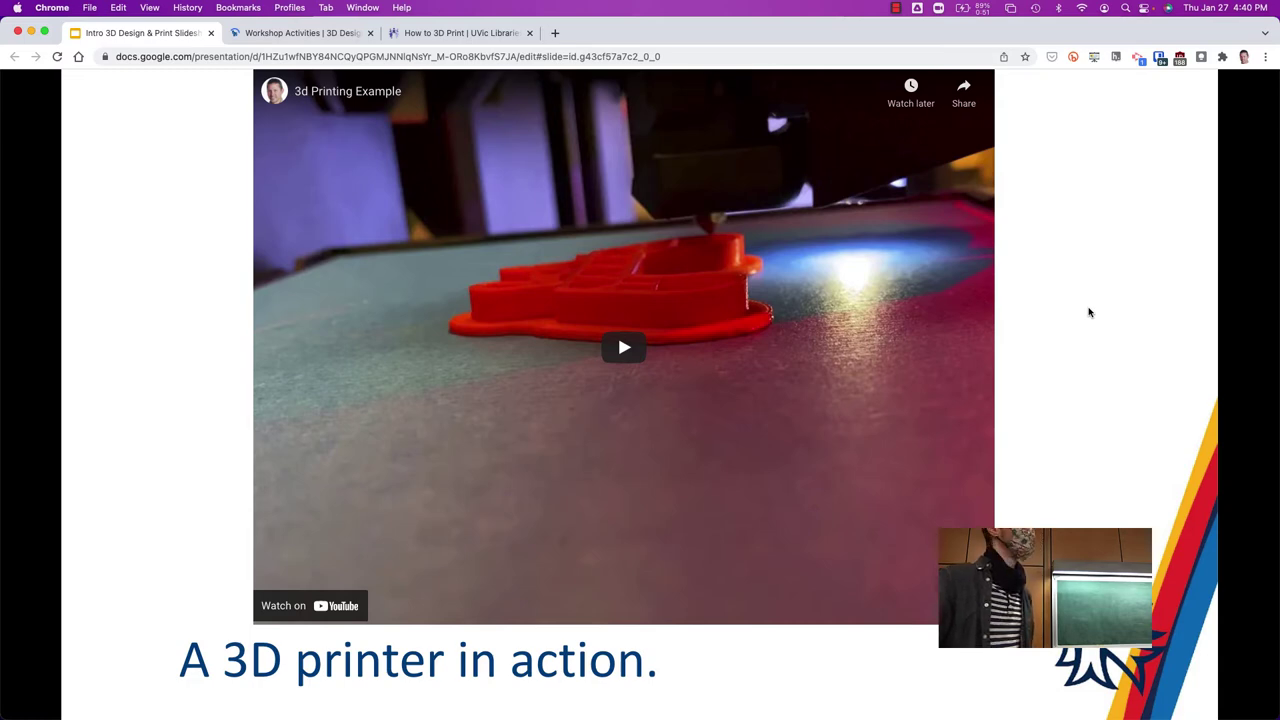
Move past the printing video to the 'Look around when designing!' slide
key("Right")
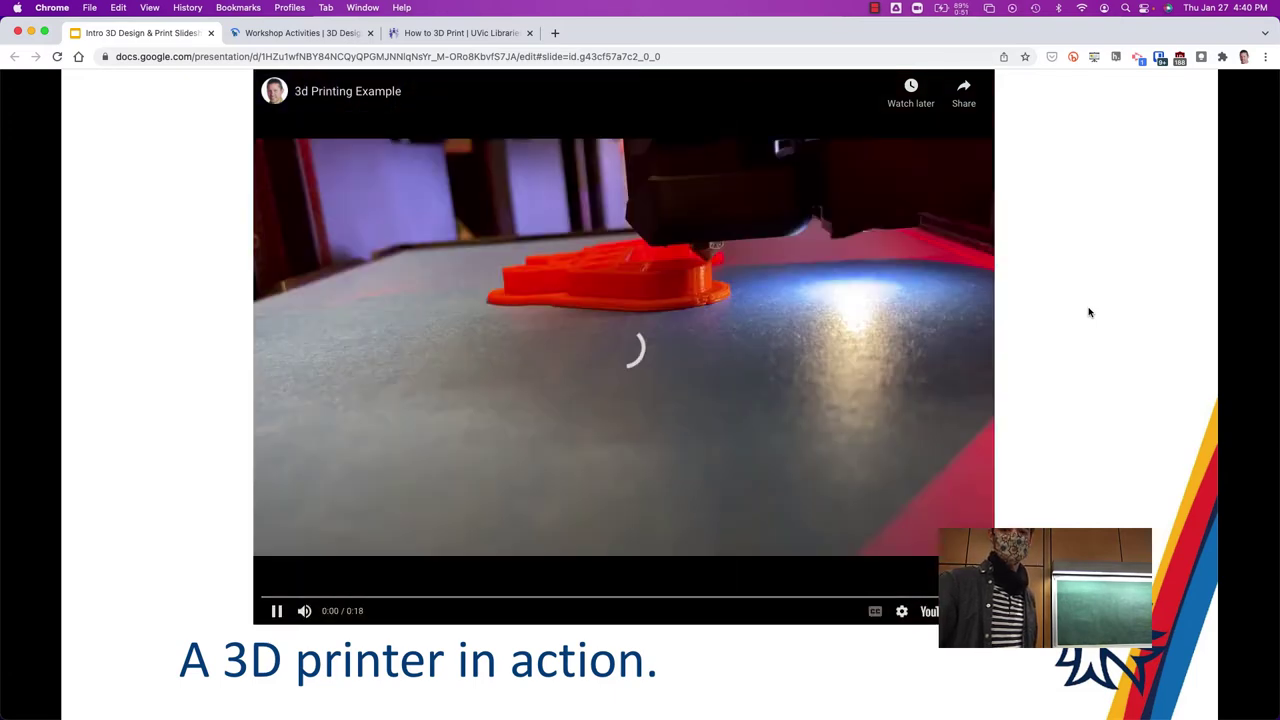
key("Right")
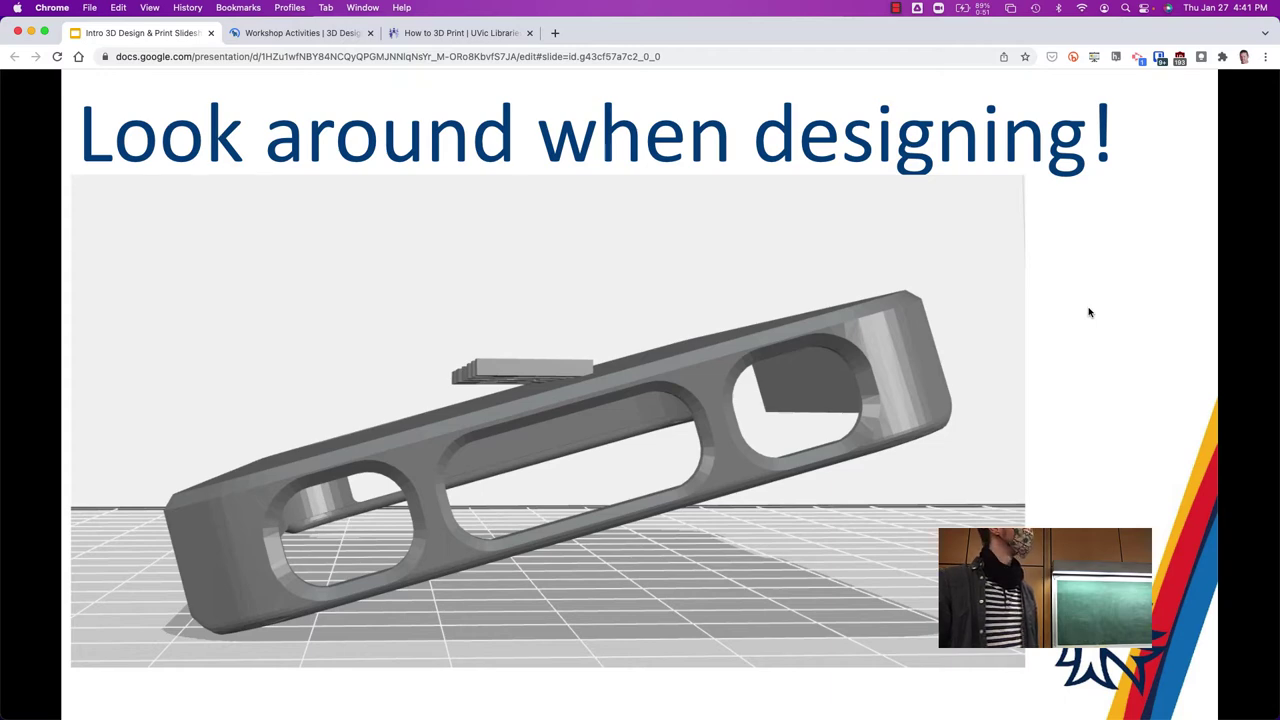
Advance to the 'Who needs Support?' slide with the three red triceratops prints
key("Right")
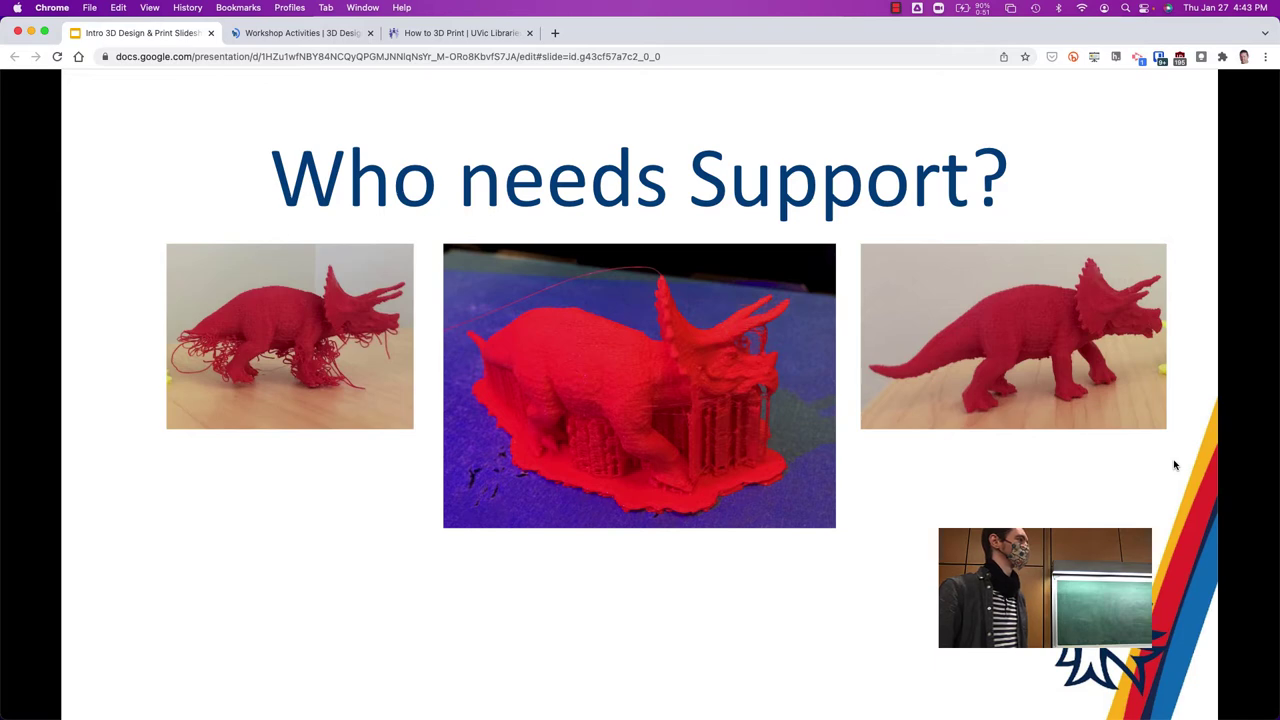
Advance to the 'More Settings...' slide on infill and shells, scale and layer height
key("Right")
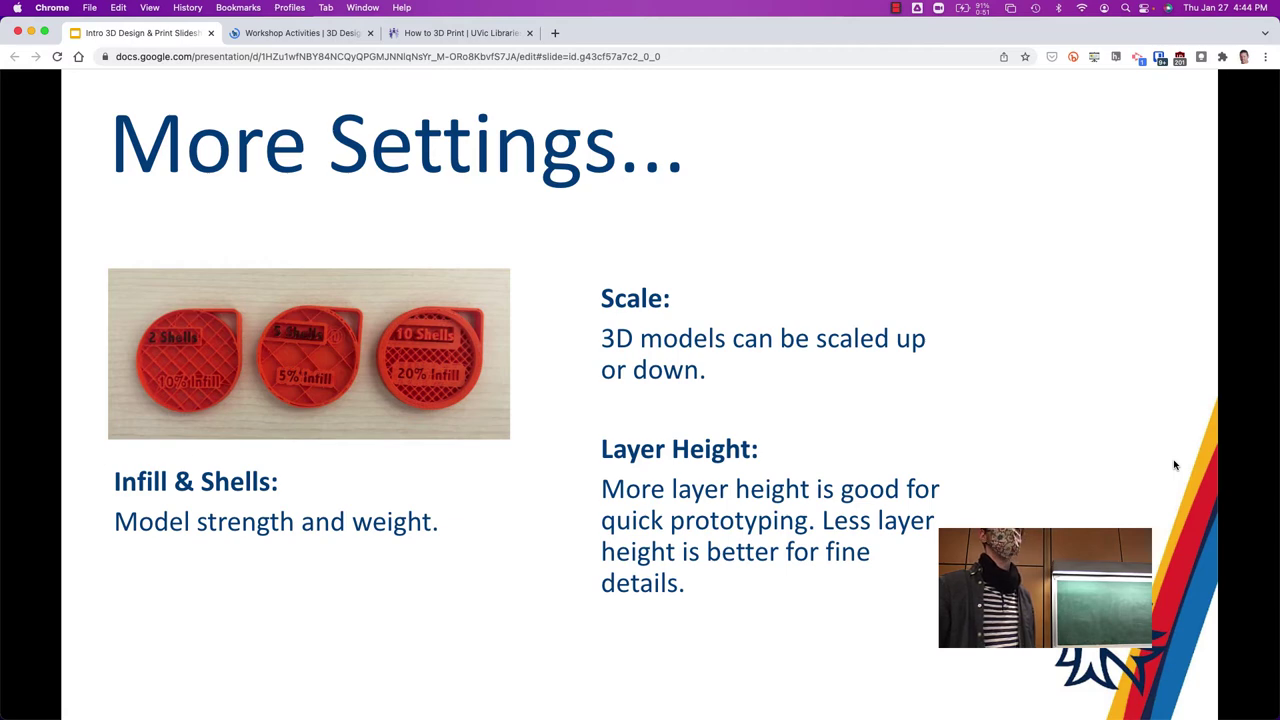
Advance past the Available Filaments slide to the Design Activities slide
key("Right")
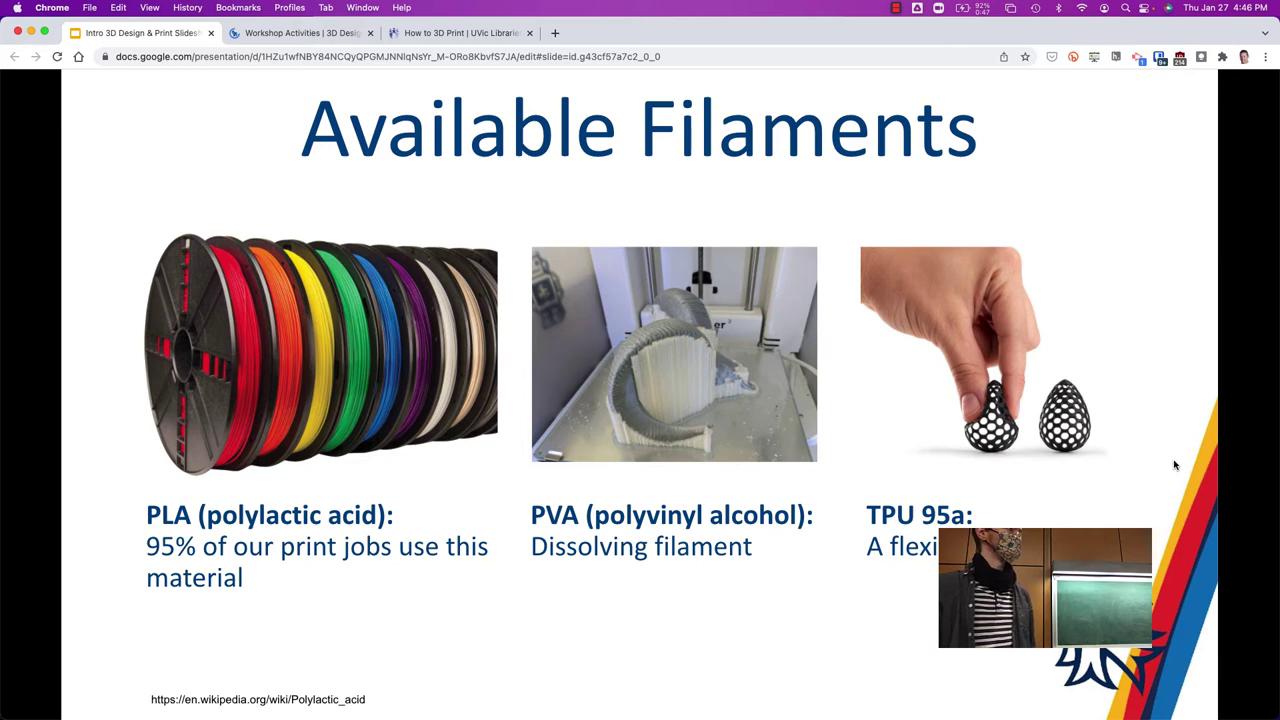
key("Right")
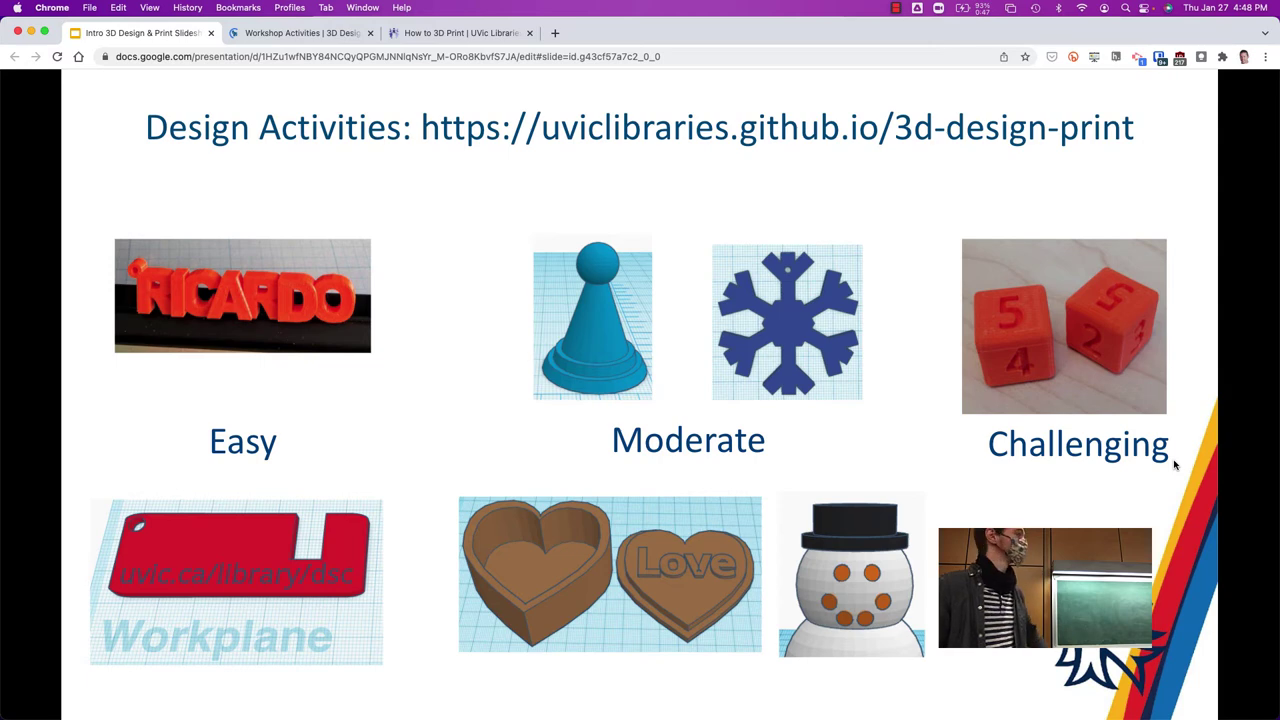
Advance to the 'Getting started in TinkerCad.com' slide and bring up the macOS app switcher
key("Right")
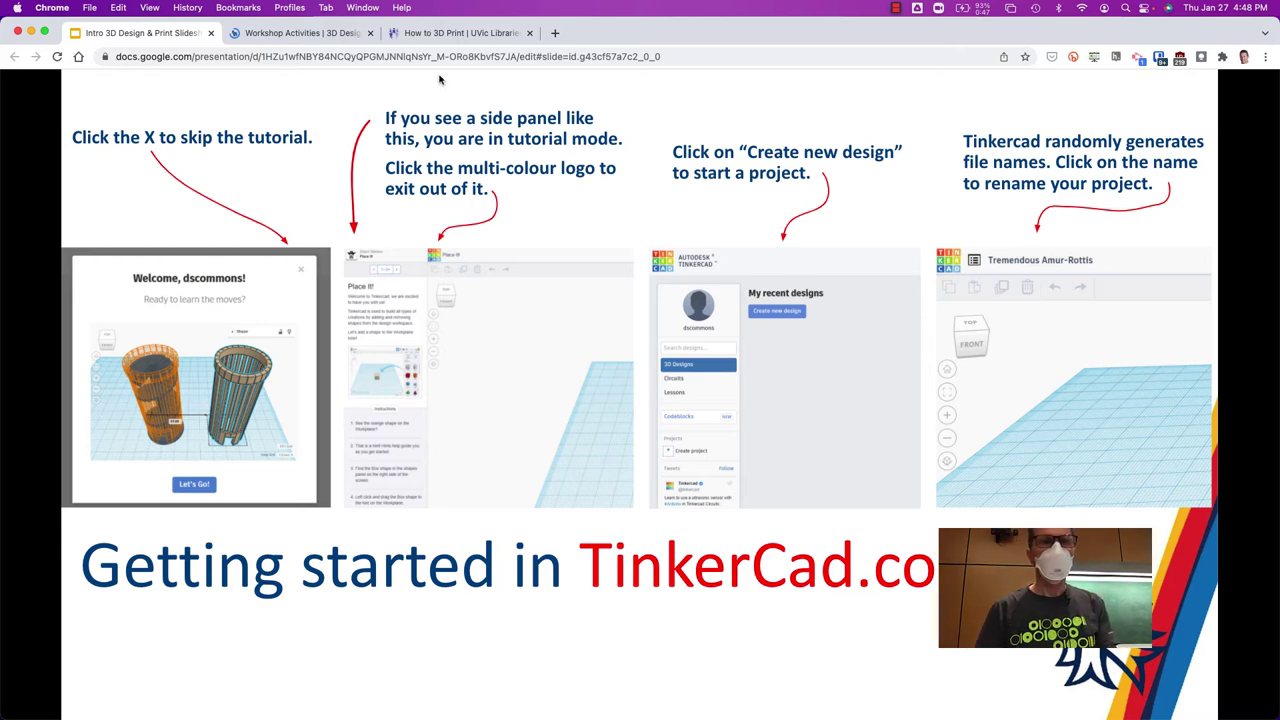
key("super+Tab")
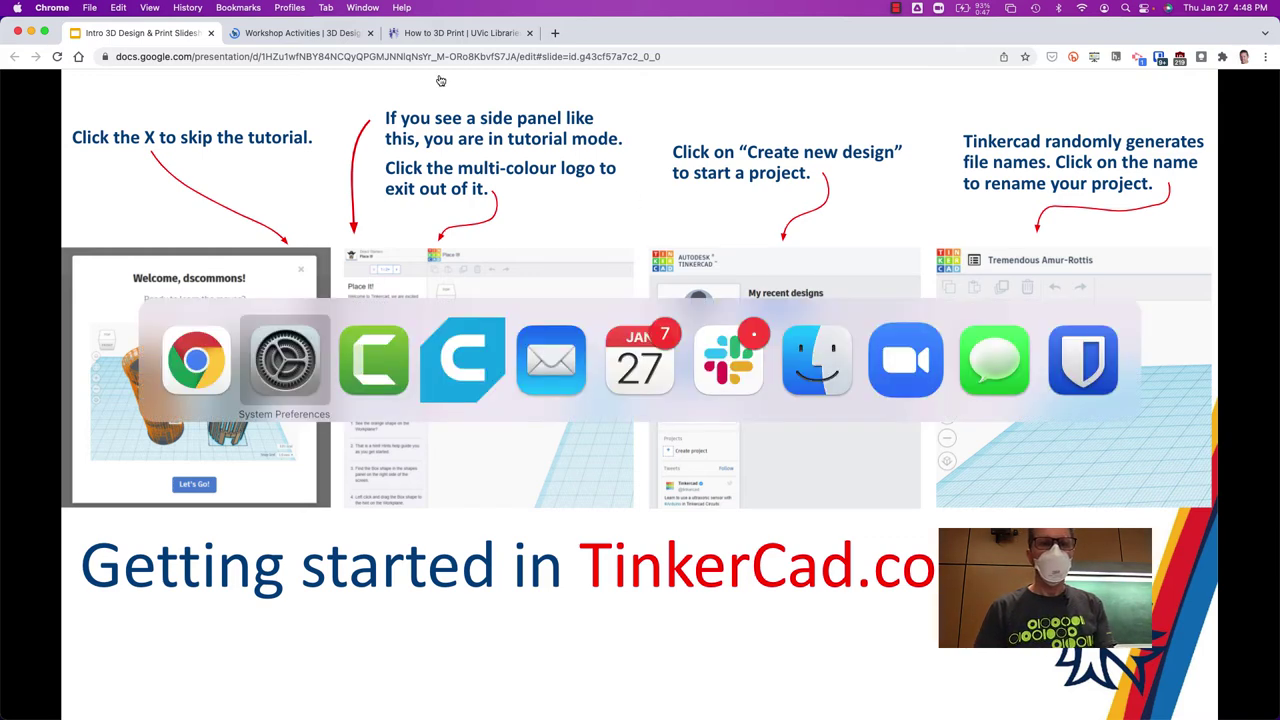
Make Ultimaker3-Ada the active printer in Cura, then return to the Chrome slideshow
key("super+Tab")
key("super+Tab")
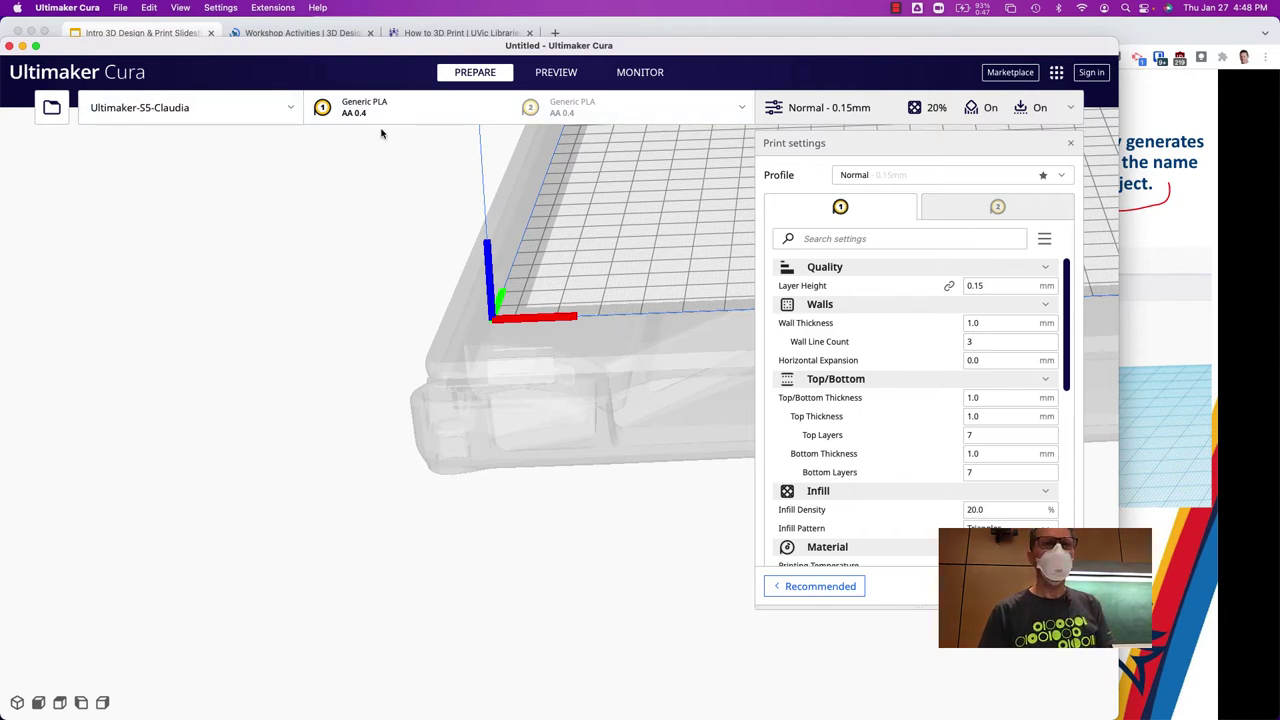
left_click(294, 113)
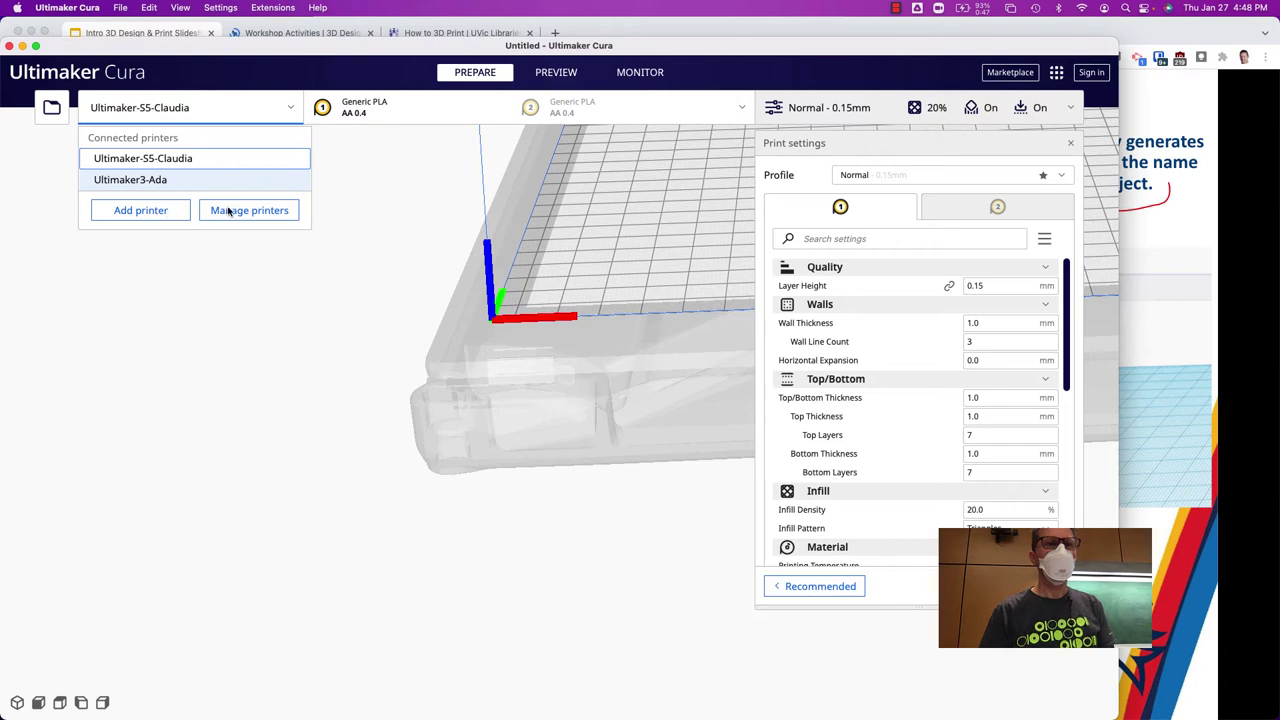
left_click(213, 179)
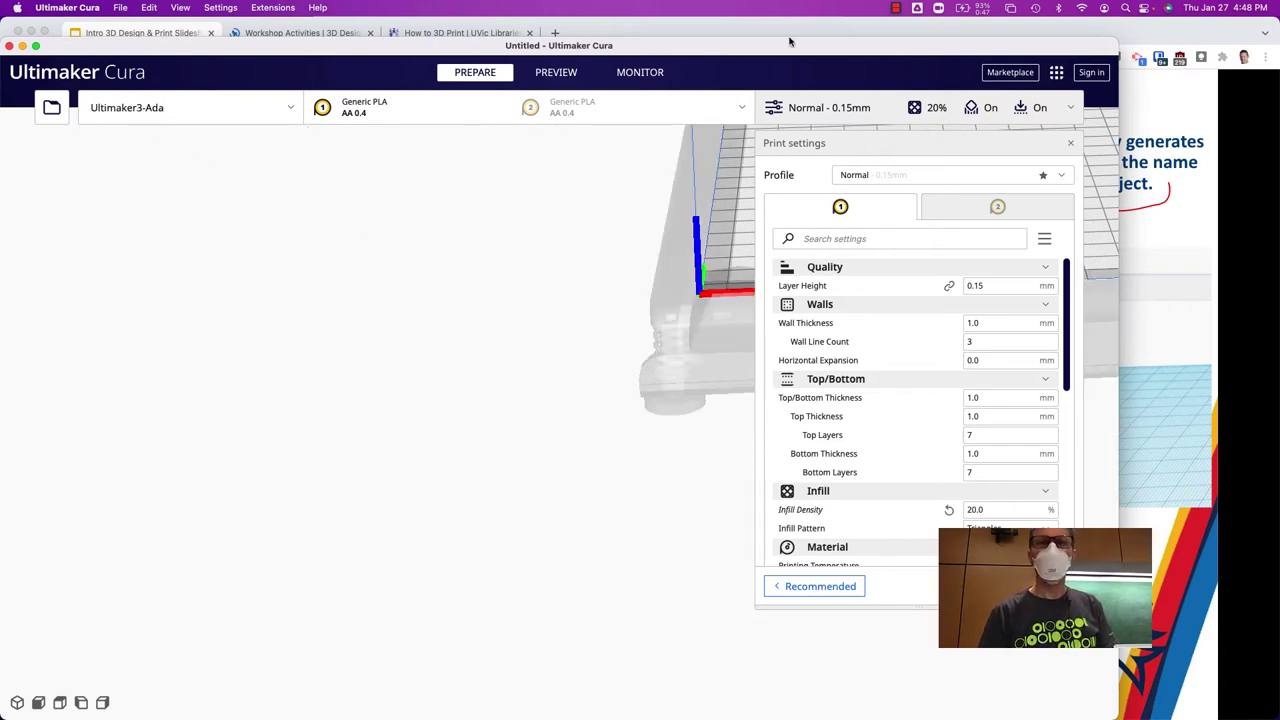
key("super+Tab")
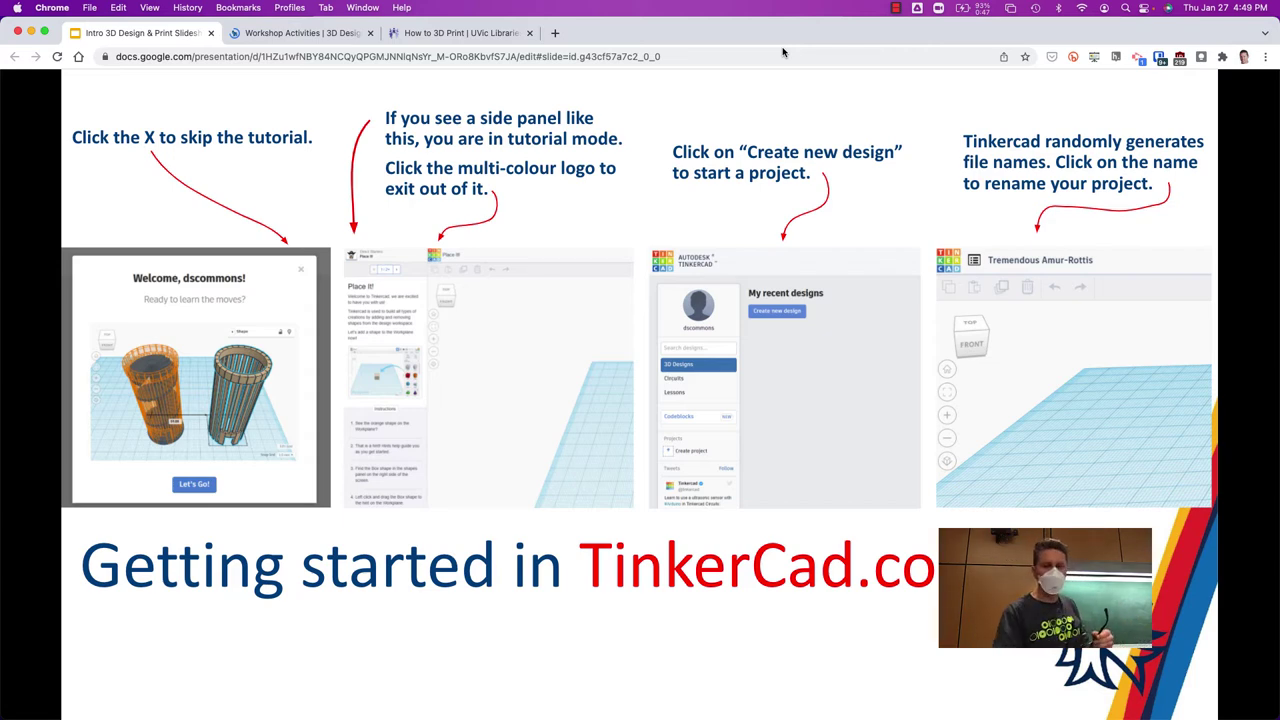
Launch Ultimaker Cura 4.12.0 from a Spotlight search for 'cura'
key("super+space")
type("cu")
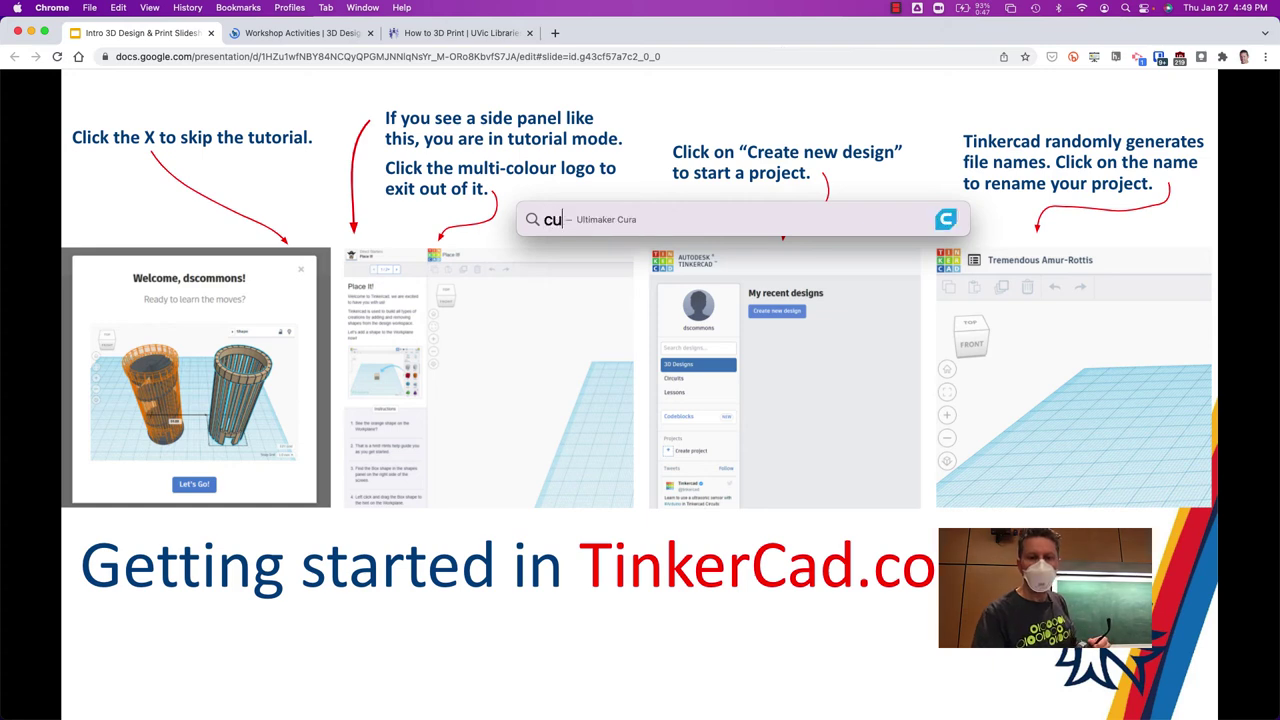
type("ra")
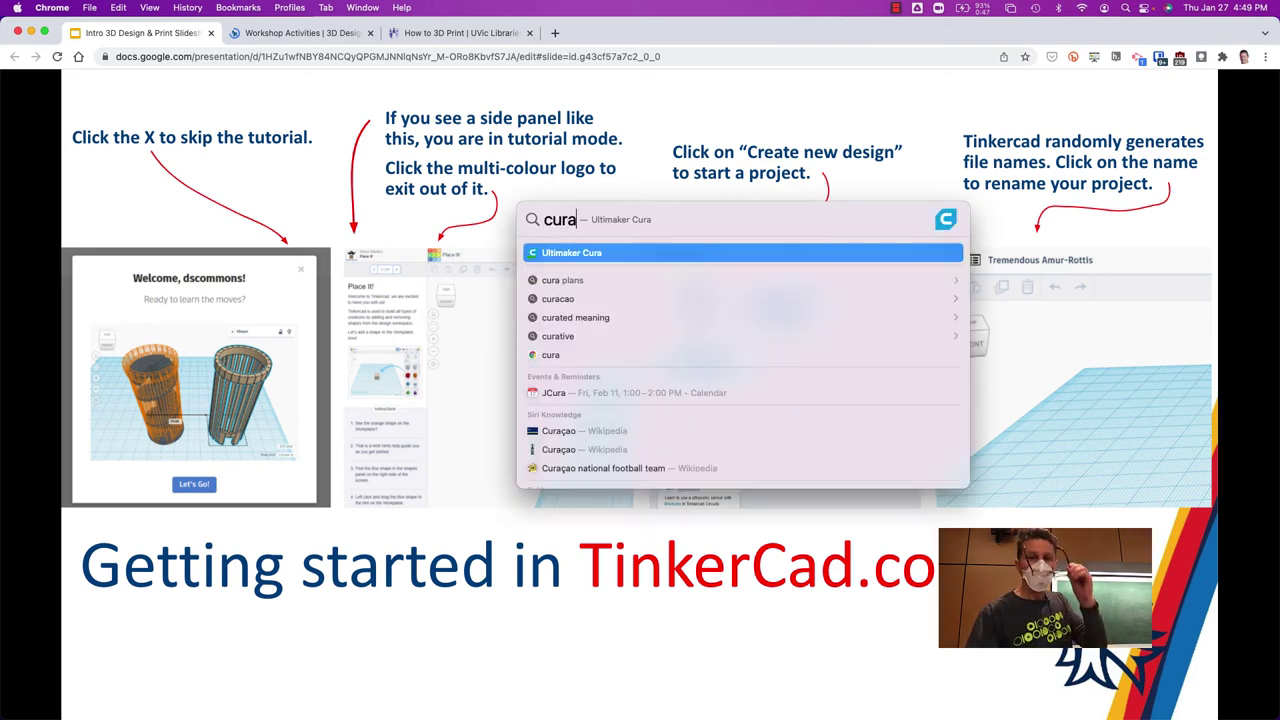
key("Return")
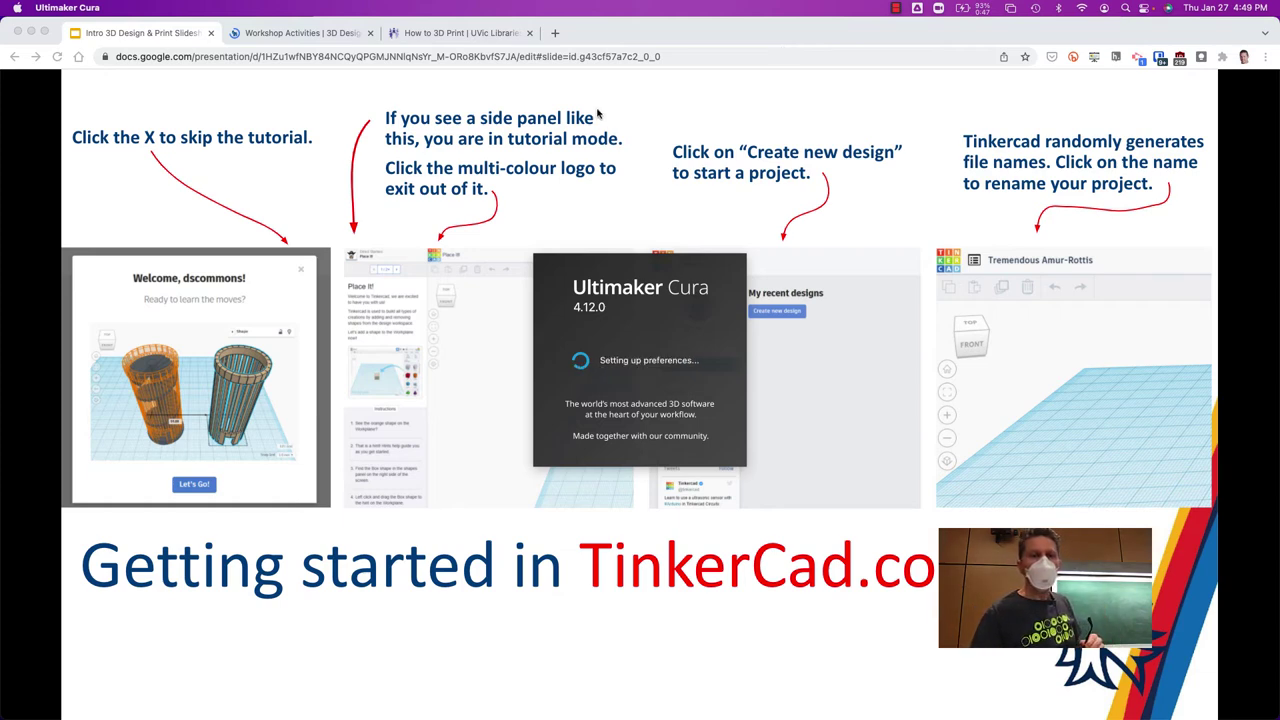
Glance at the How to 3D Print and Workshop Activities pages, then flip through the closing slides
left_click(318, 640)
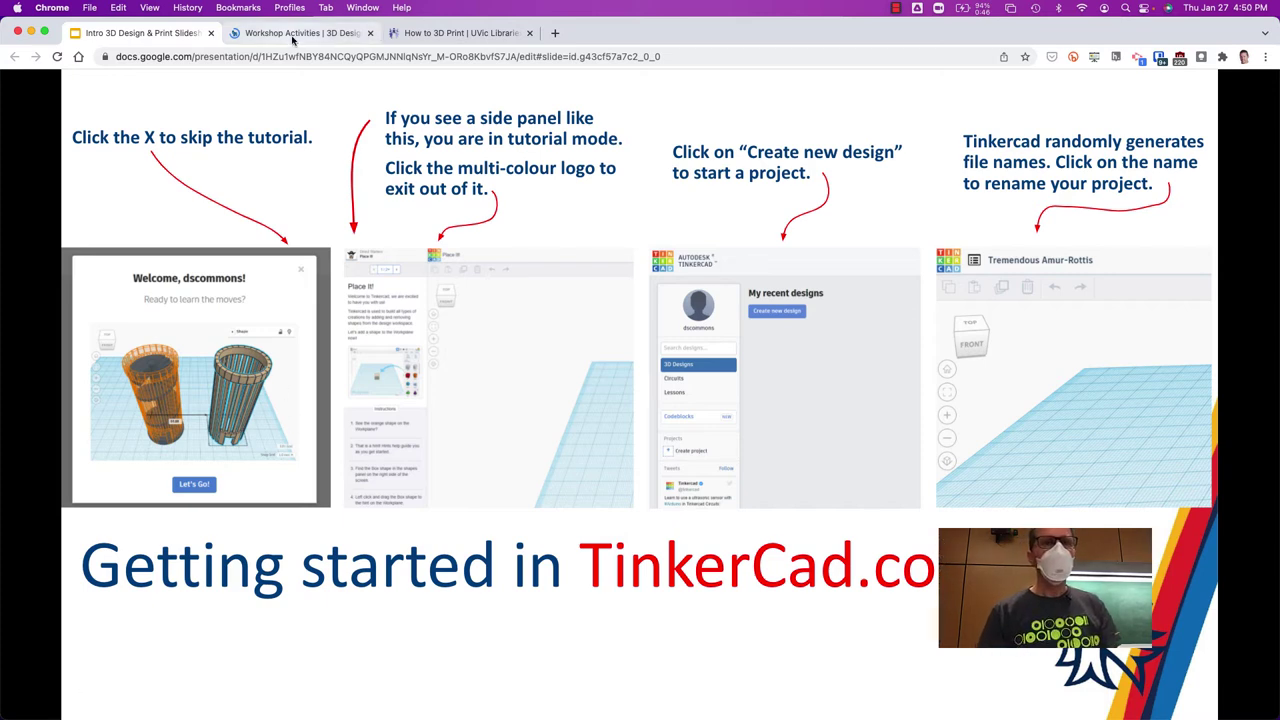
left_click(437, 38)
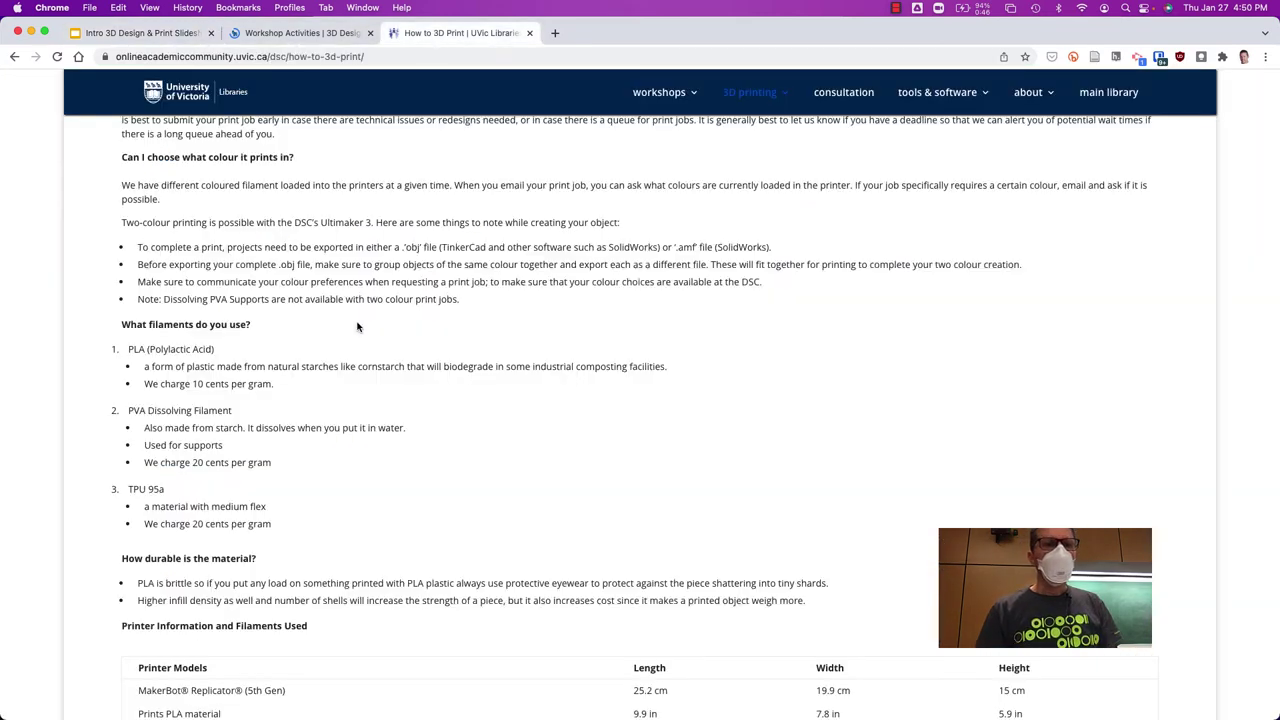
left_click(300, 33)
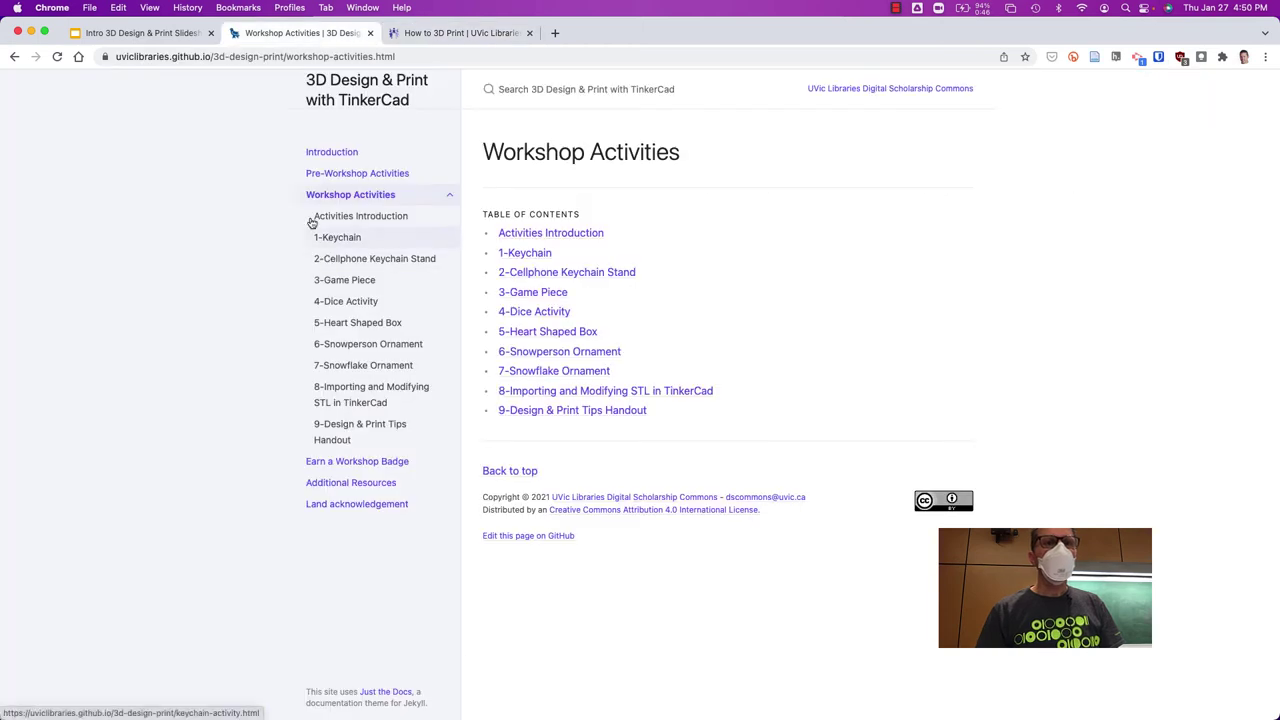
left_click(262, 57)
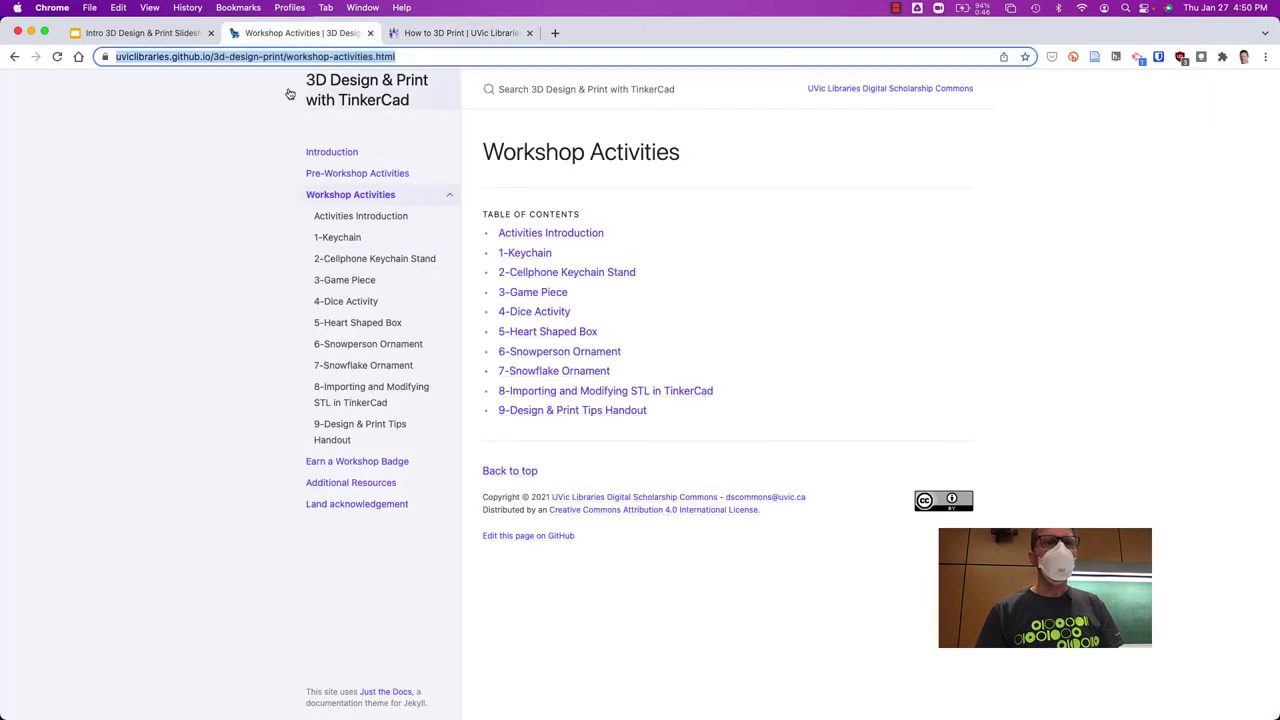
left_click(160, 33)
key("Right")
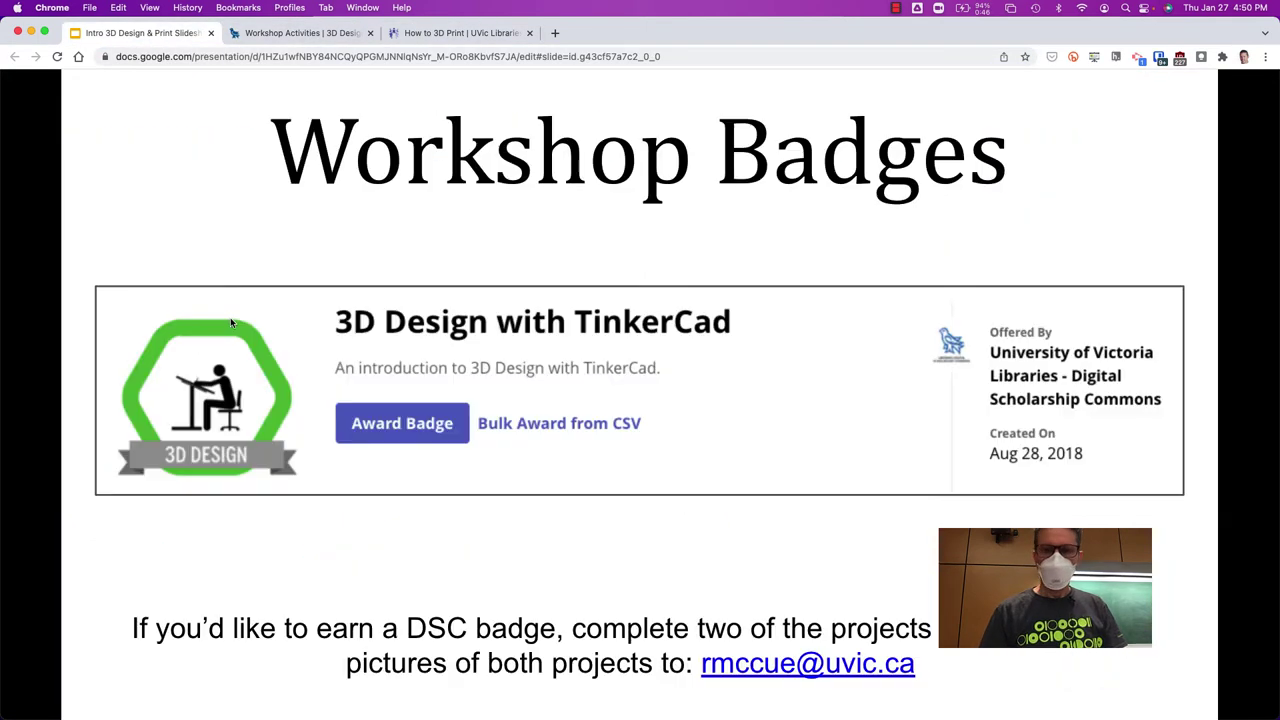
key("Right")
key("Right")
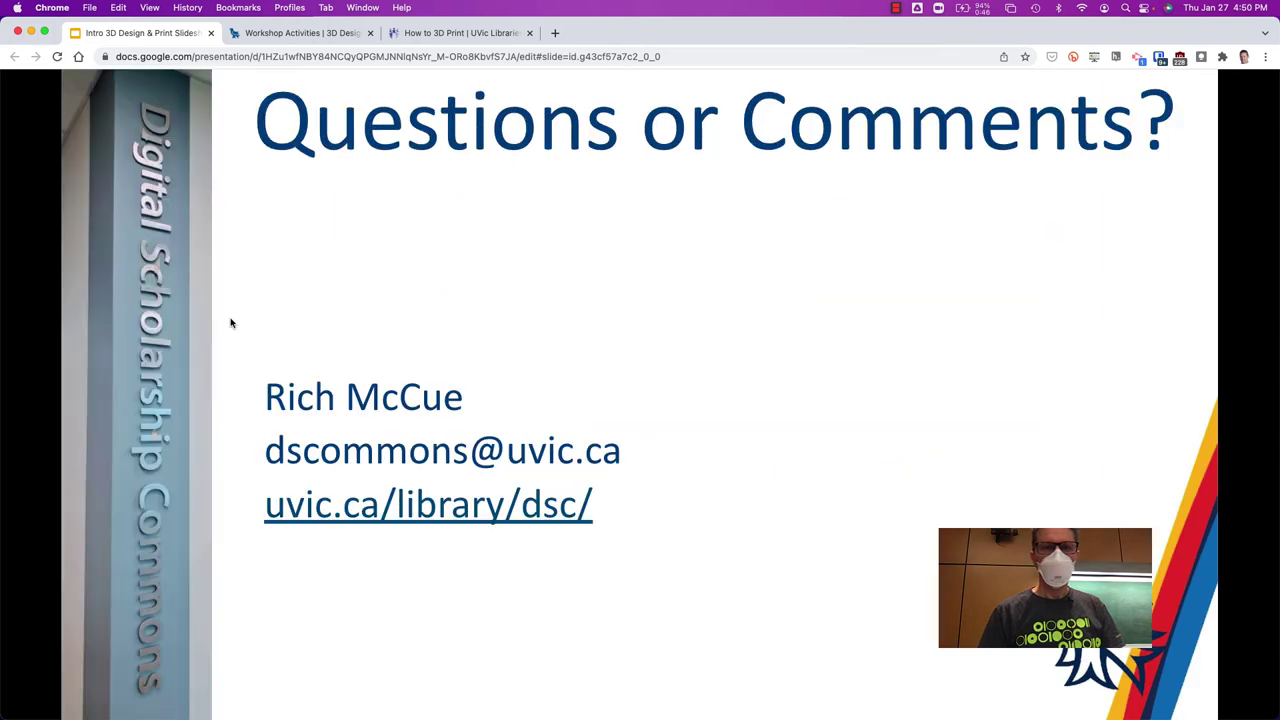
key("Left")
key("Left")
key("Left")
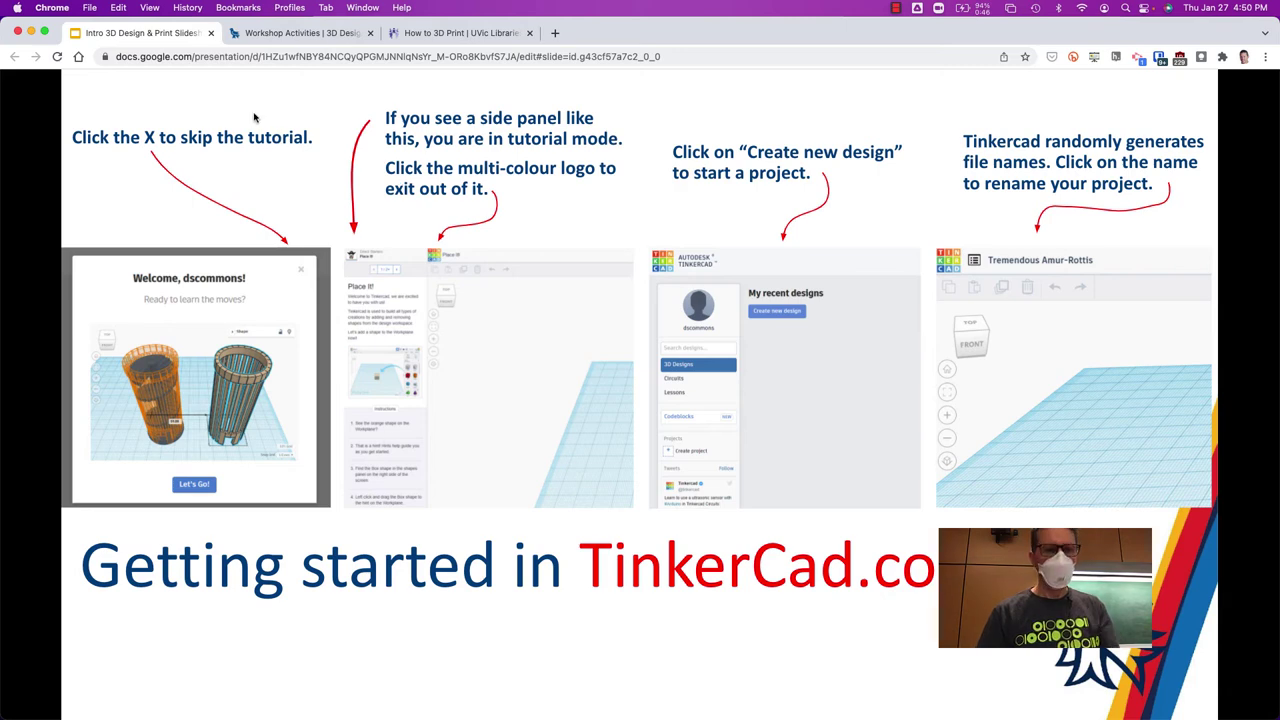
Exit the slideshow into the editor, visiting Workshop Badges, then slide 2 'What We're Doing Today...'
key("Escape")
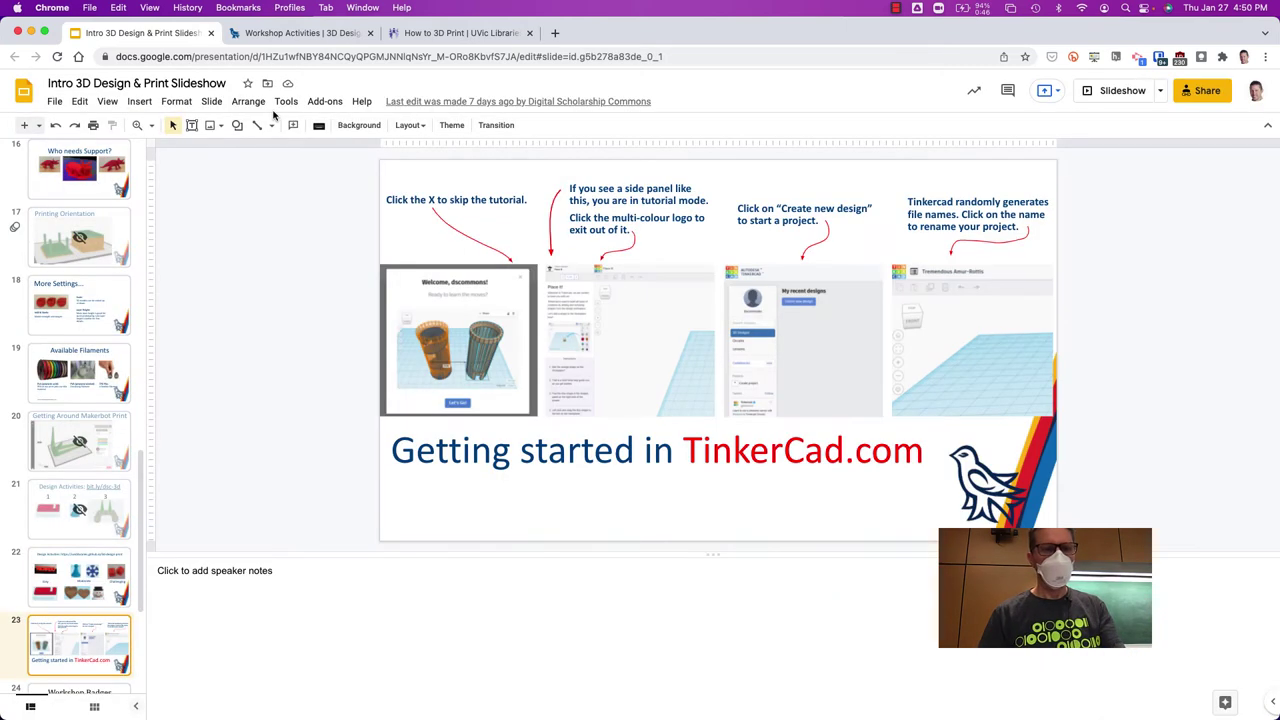
scroll(100, 600, "down", 3)
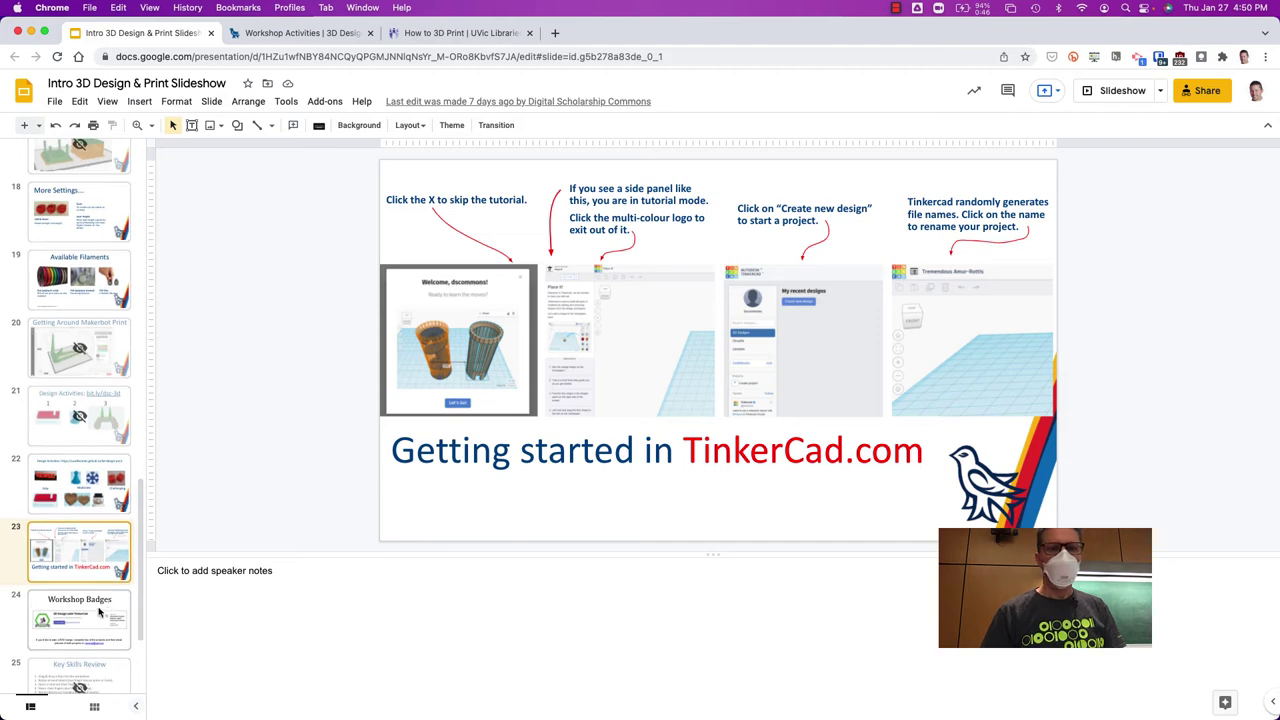
left_click(71, 634)
scroll(76, 476, "up", 15)
scroll(76, 476, "up", 10)
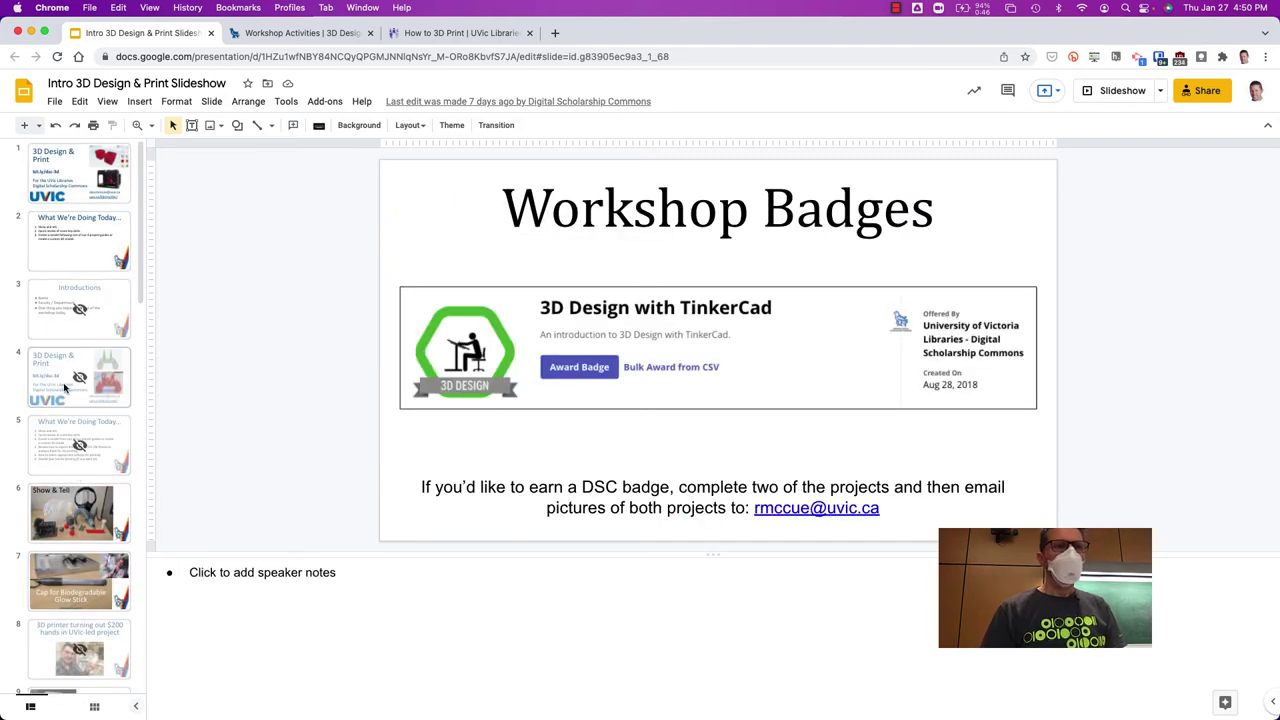
left_click(72, 245)
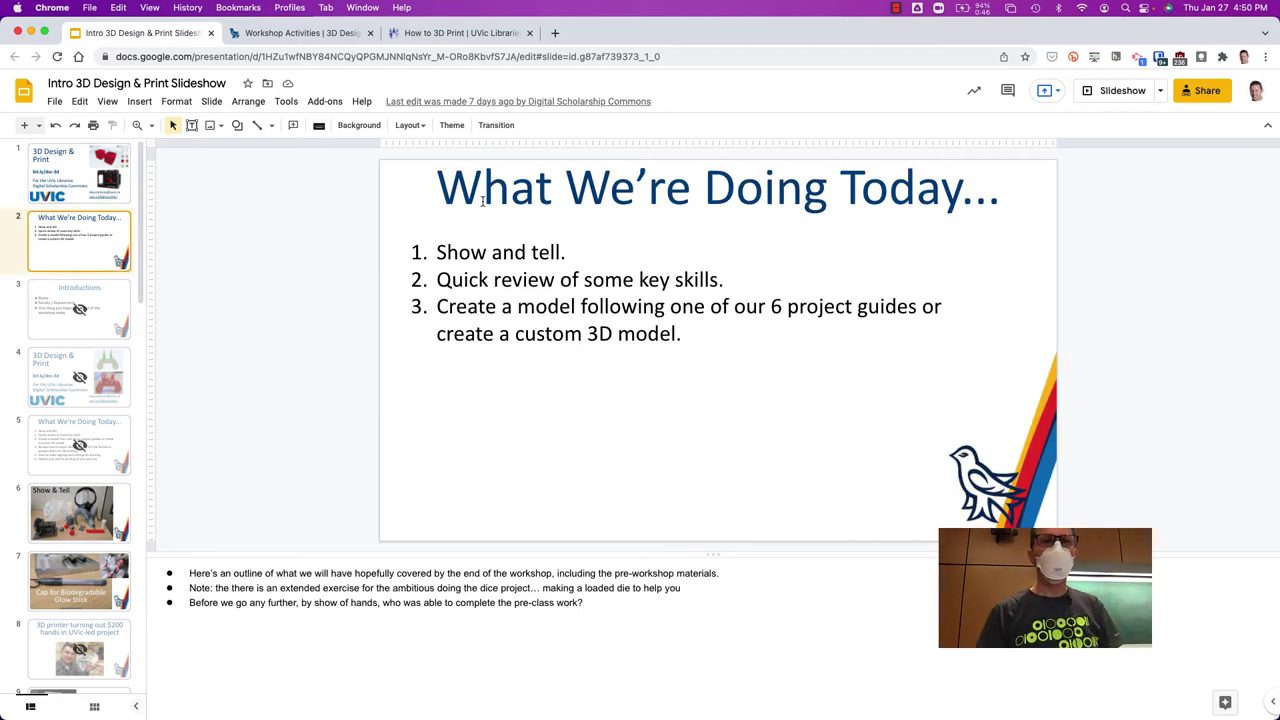
Trim workshop-activities.html from the Workshop Activities address, leaving the site root
left_click(455, 35)
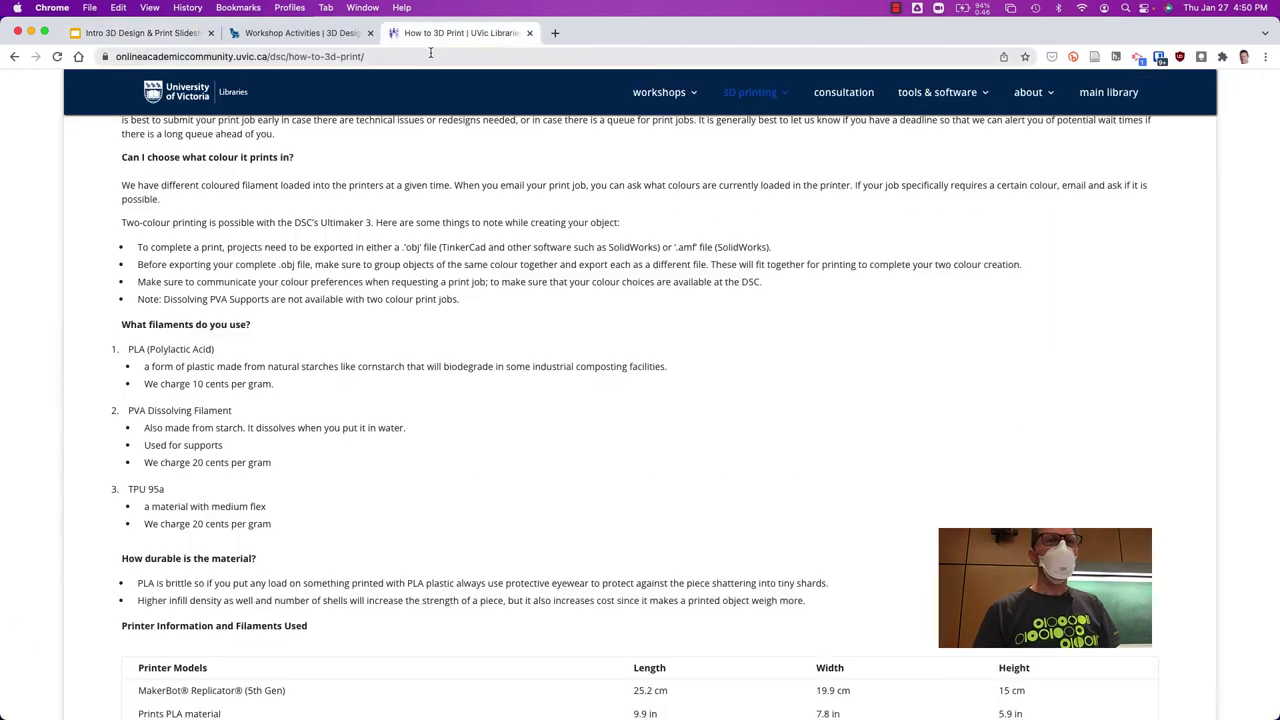
left_click(298, 34)
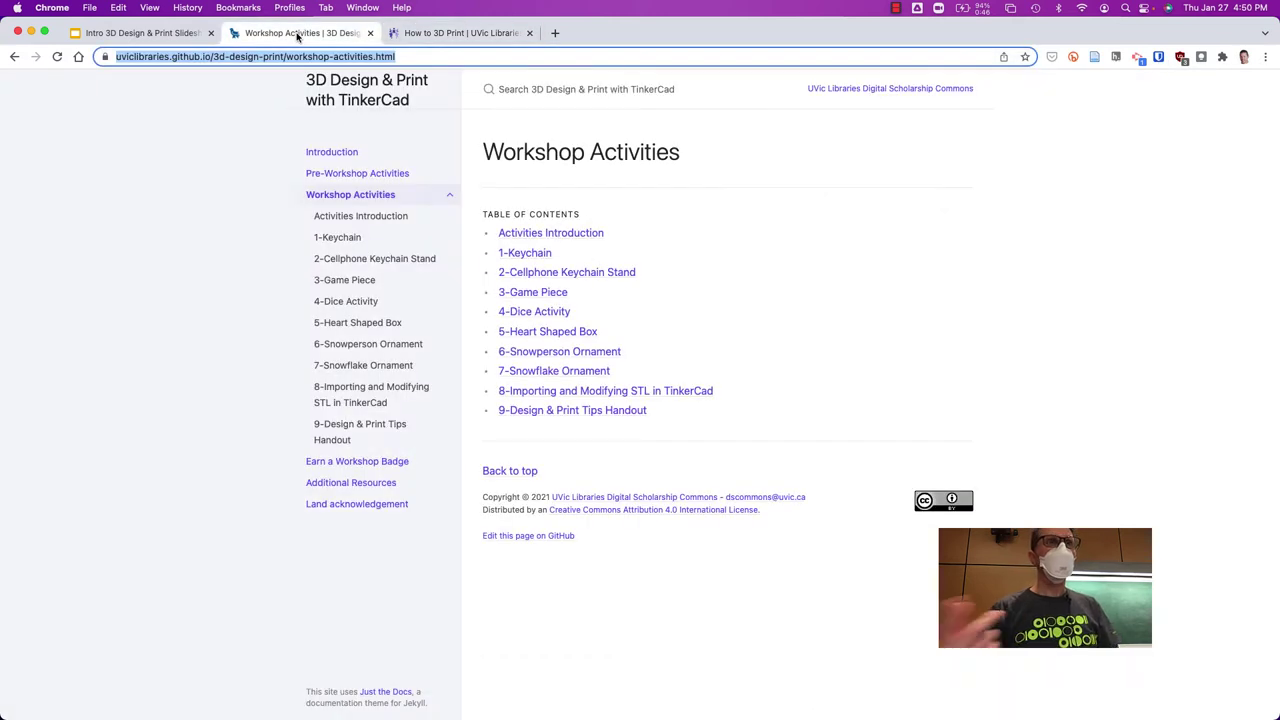
left_click(304, 57)
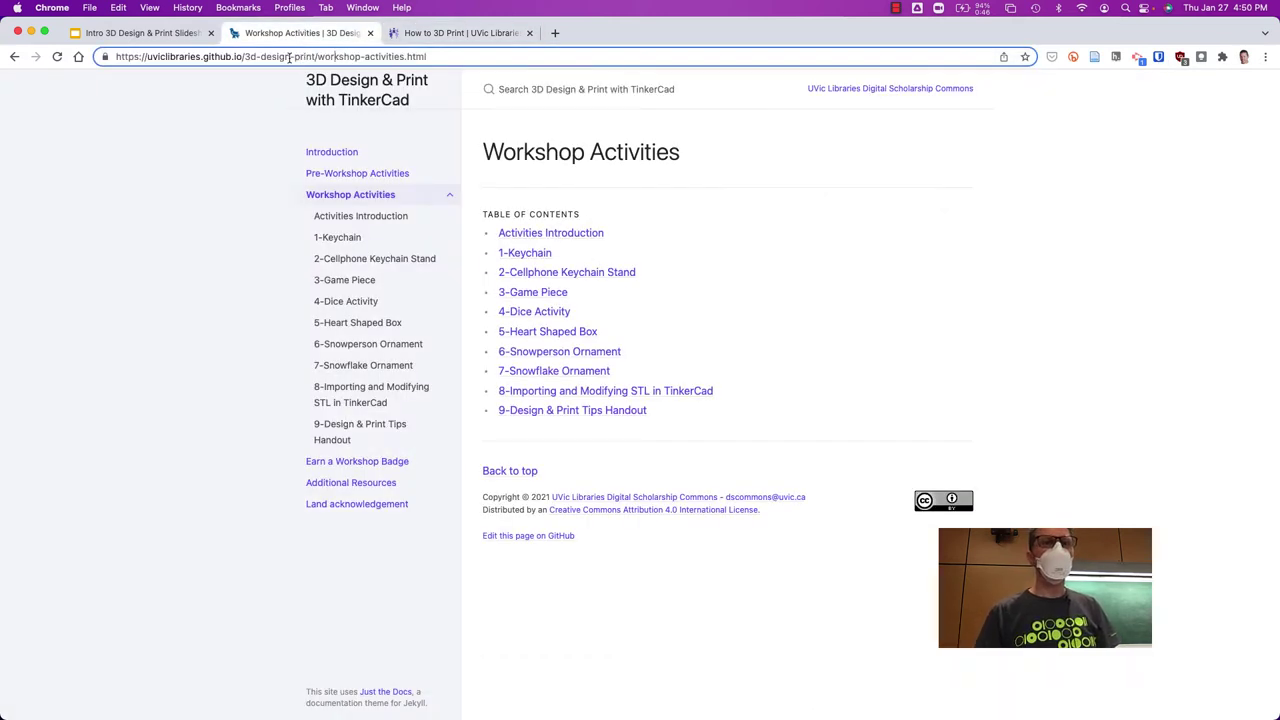
left_click_drag(320, 57, 437, 61)
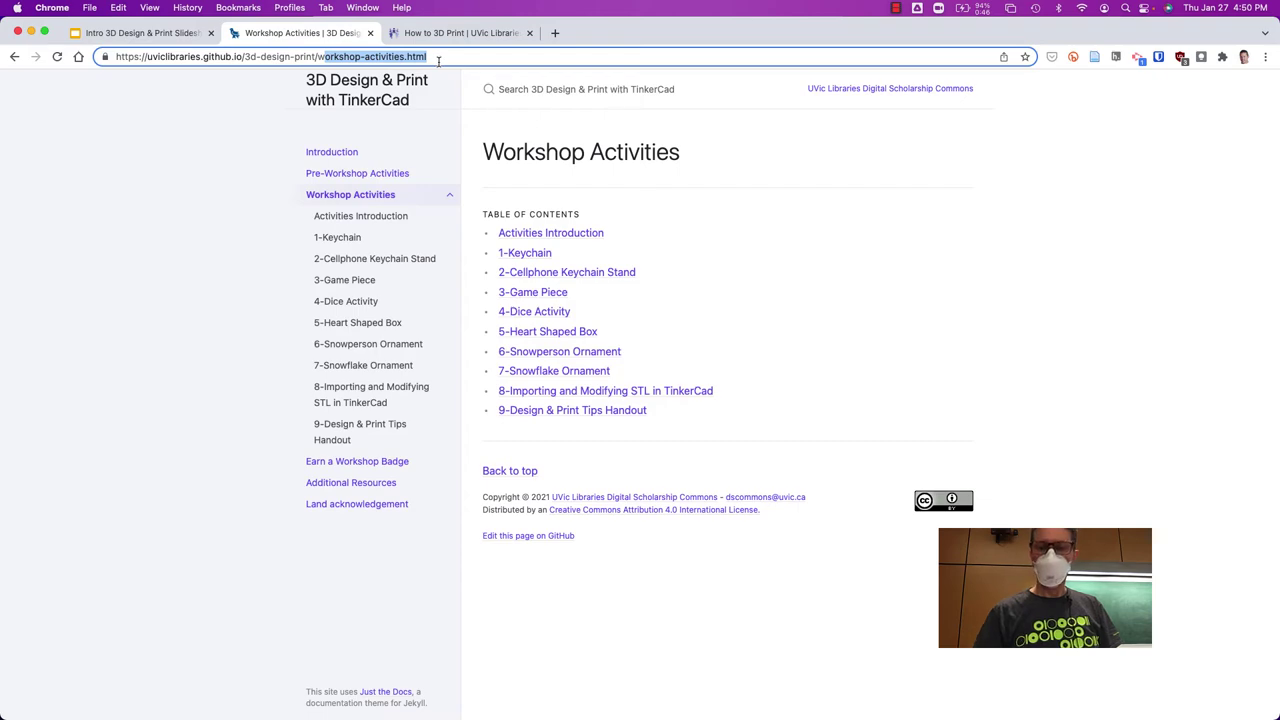
key("BackSpace")
key("BackSpace")
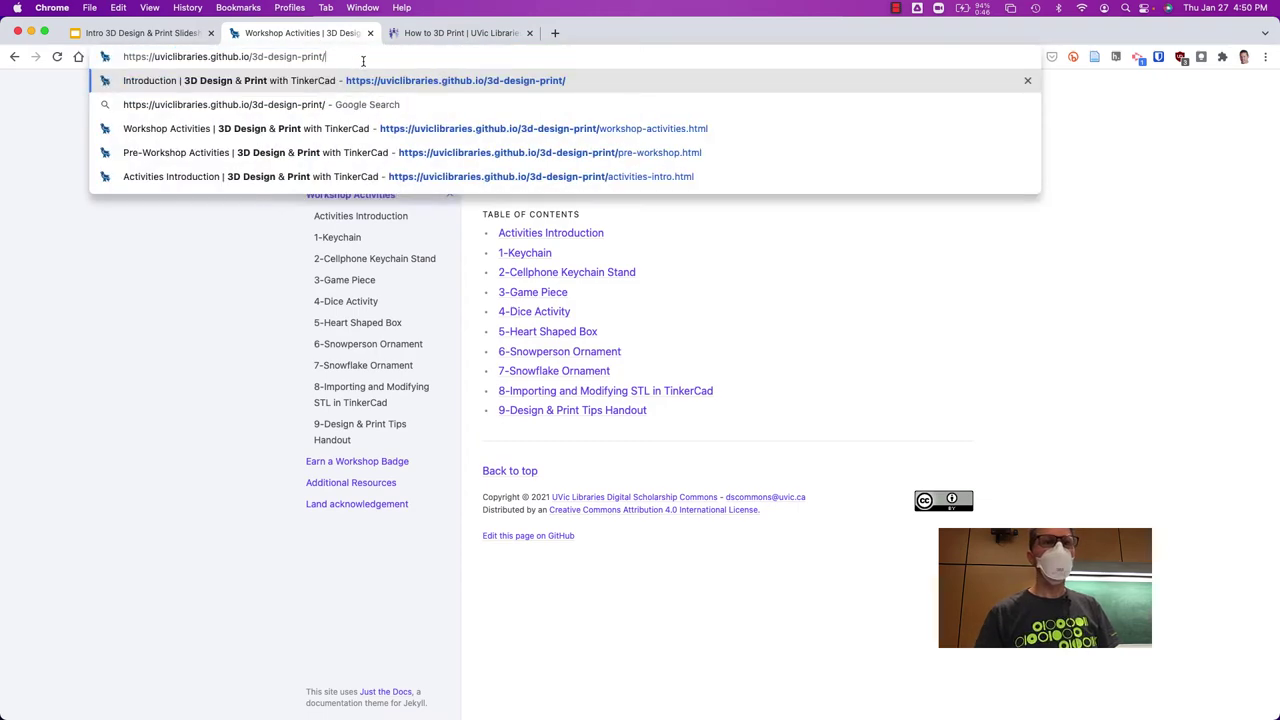
left_click(466, 36)
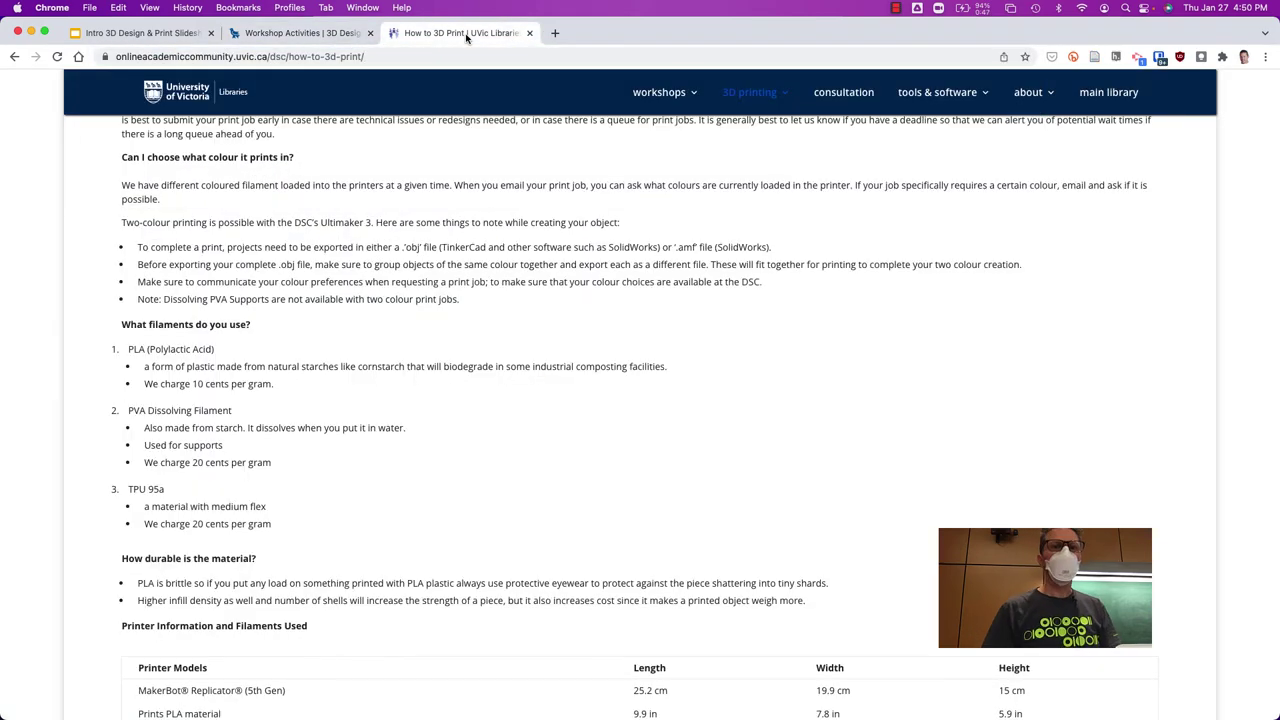
Search Google for 'uvic dsc' in a new tab
left_click(556, 34)
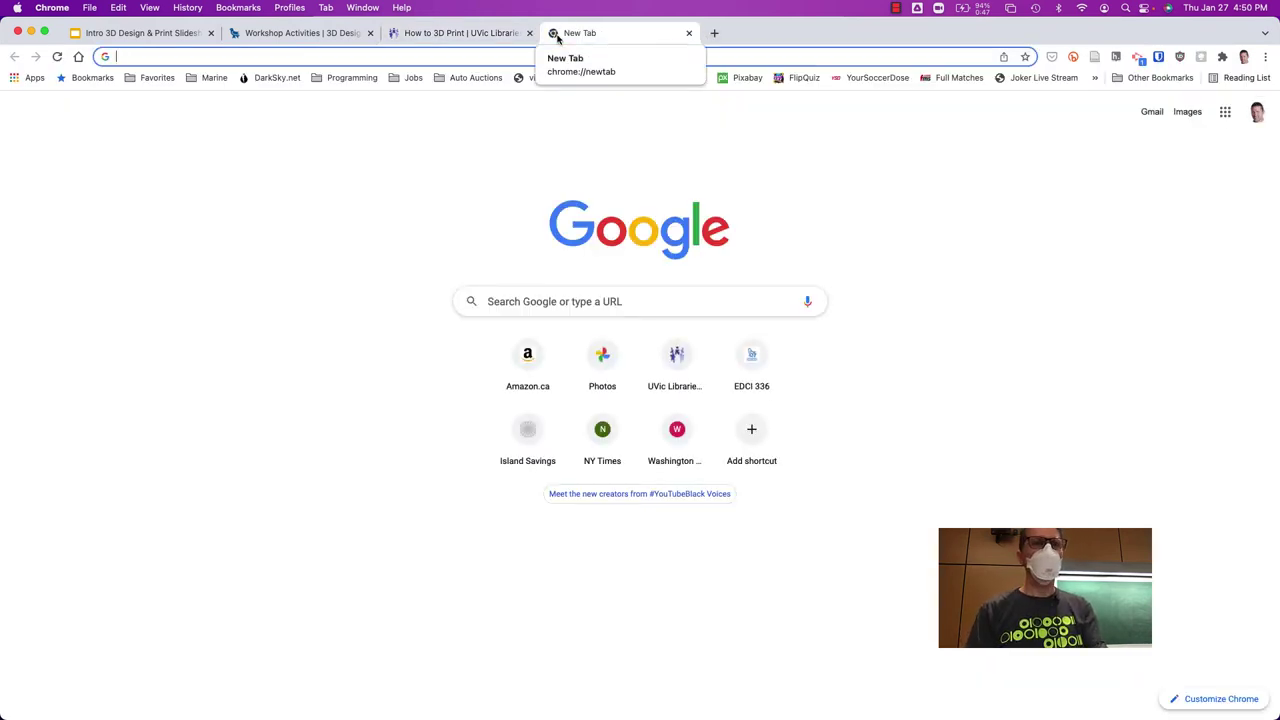
type("uvic dsc")
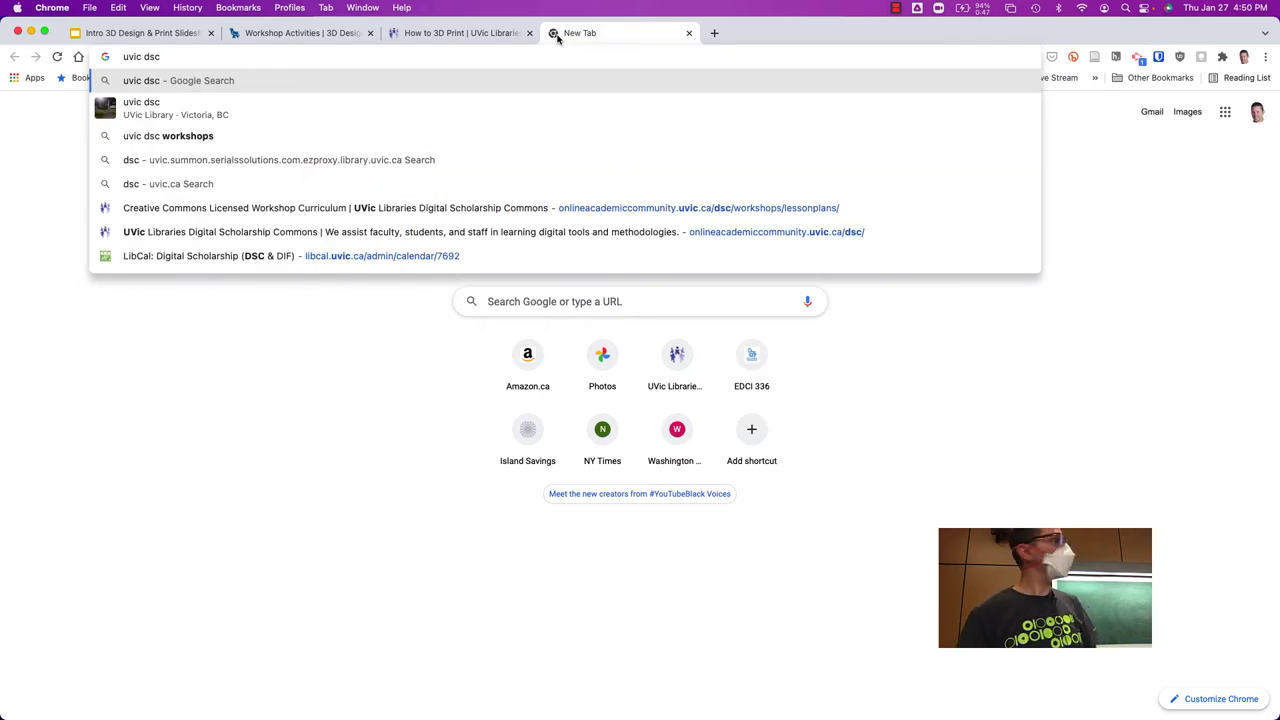
key("Return")
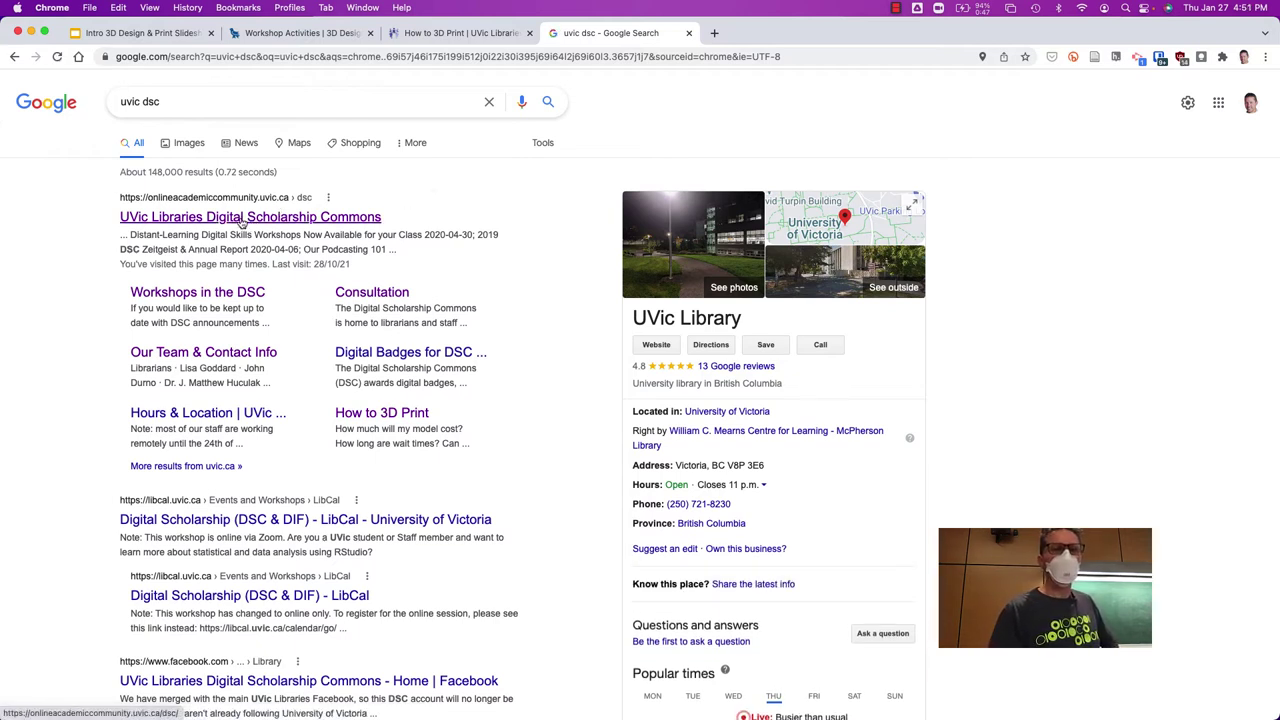
Open the UVic Libraries Digital Scholarship Commons result and reach the Creative Commons workshop curriculum page
left_click(240, 222)
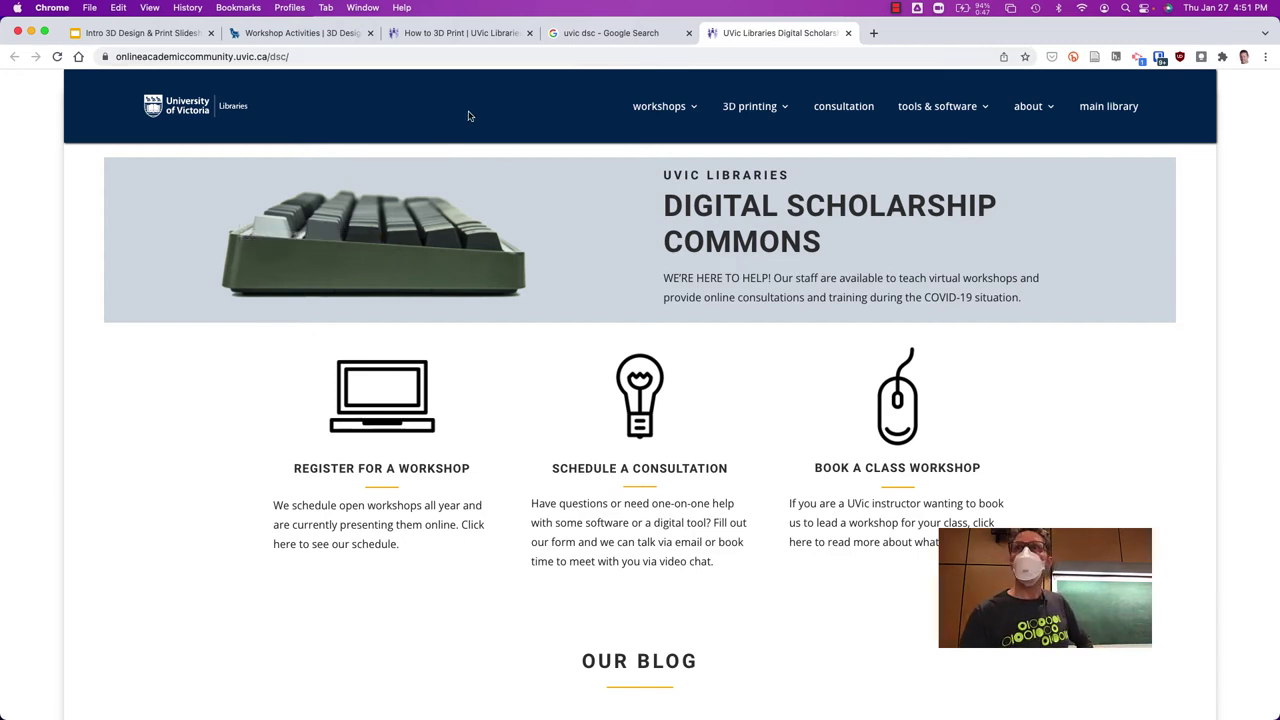
mouse_move(660, 110)
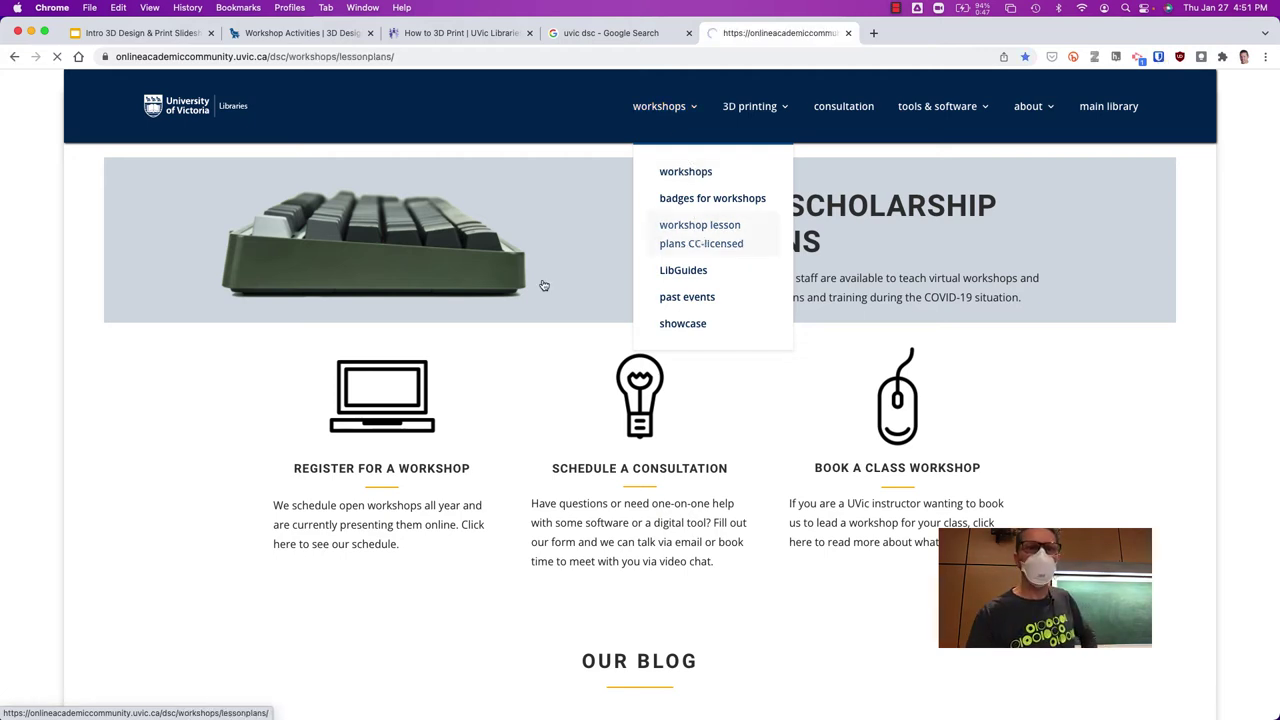
scroll(480, 398, "down", 2)
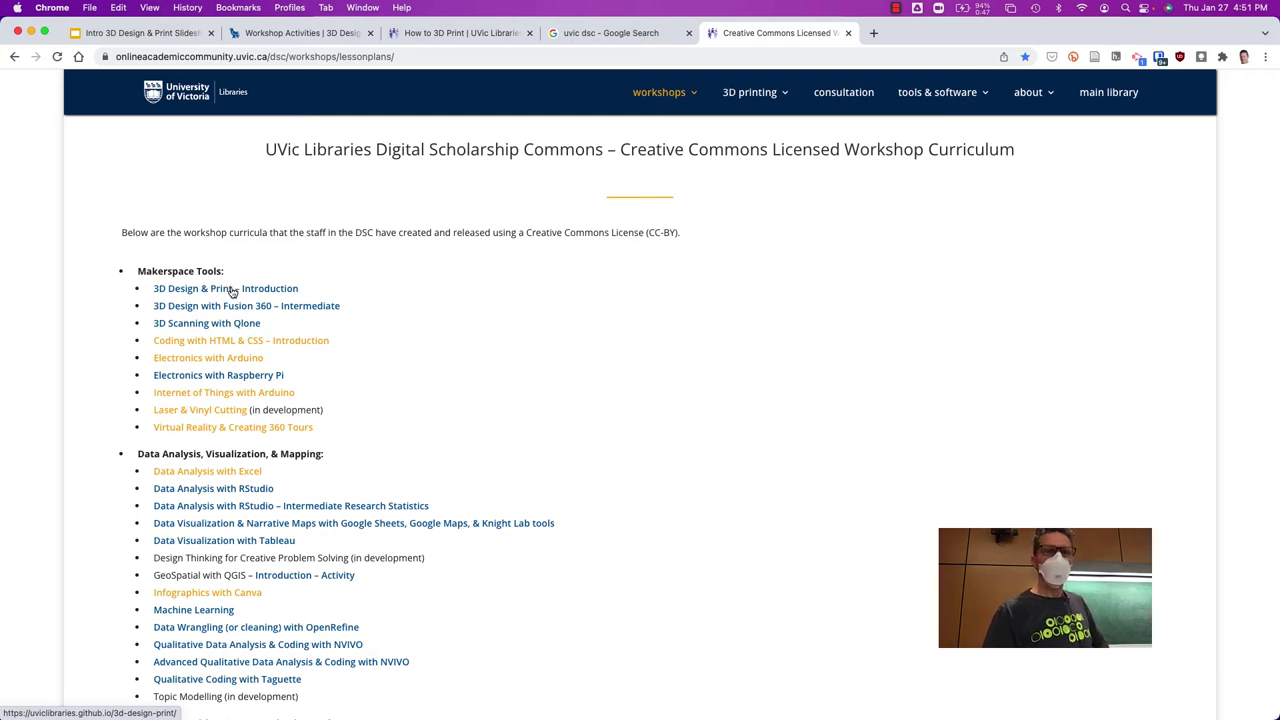
Open the 3D Design & Print guide's Workshop Activities and scroll the Keychain Activity steps
left_click(232, 291)
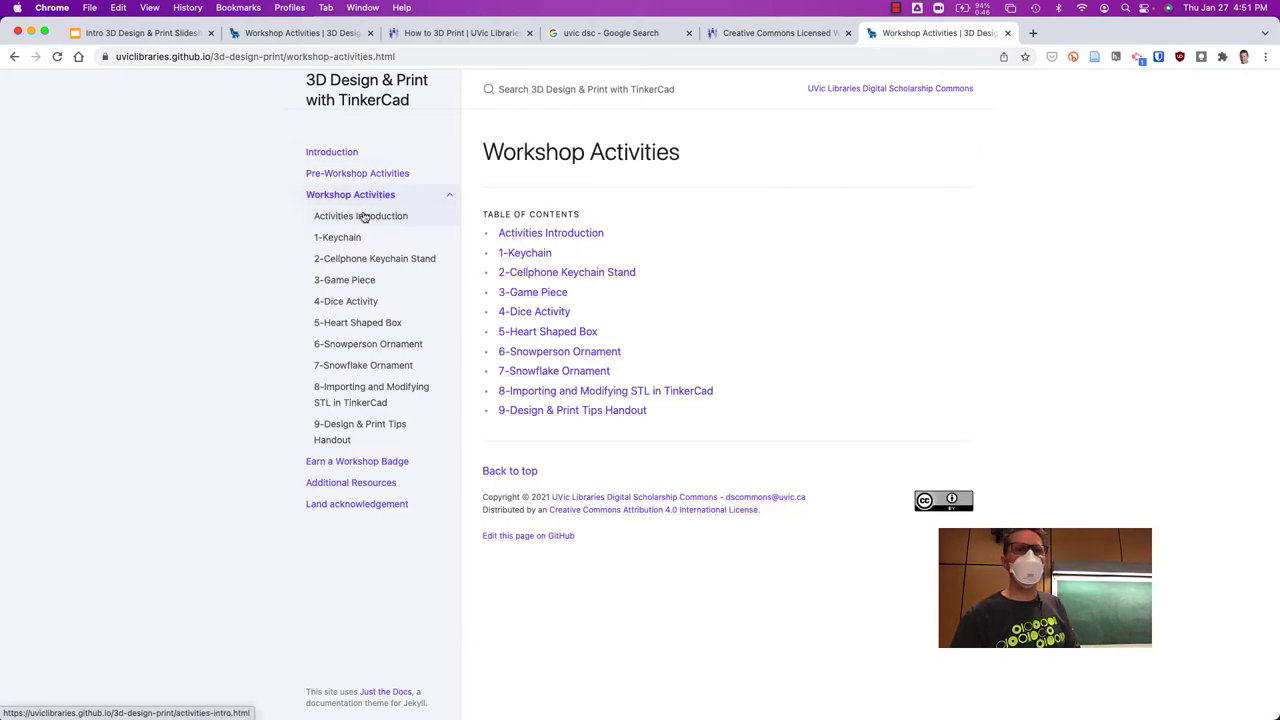
left_click(361, 217)
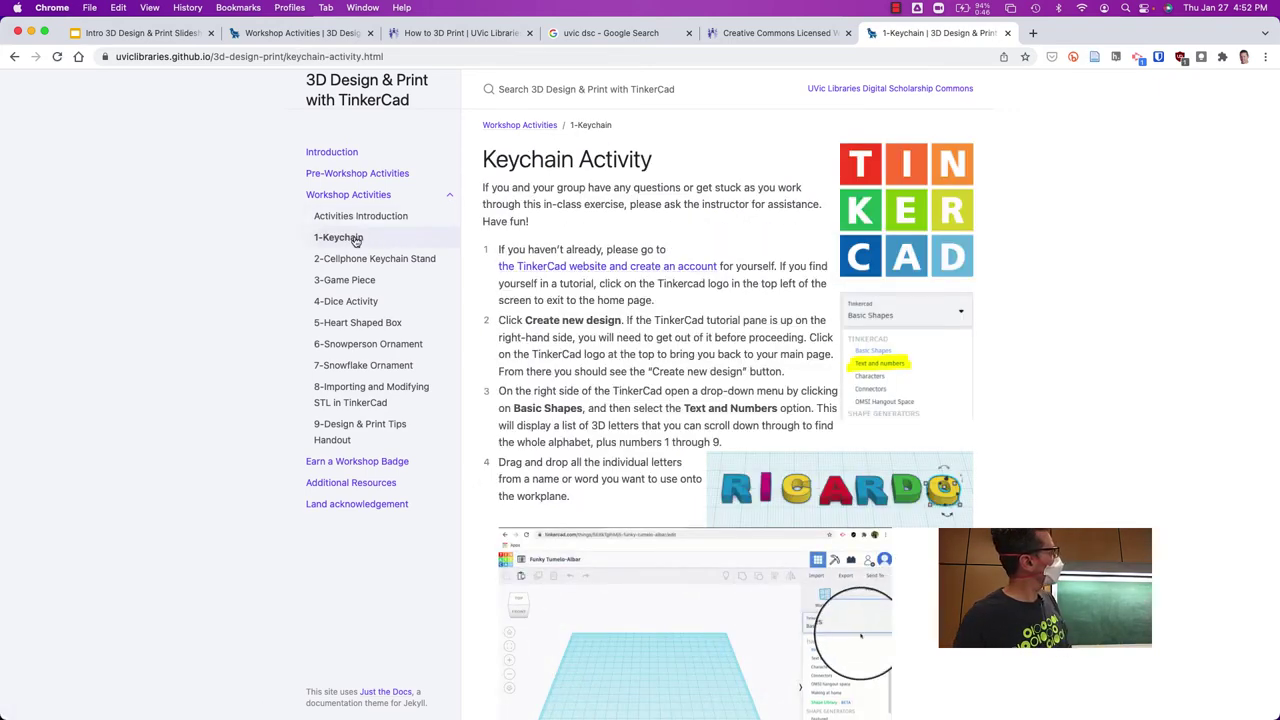
scroll(540, 313, "down", 6)
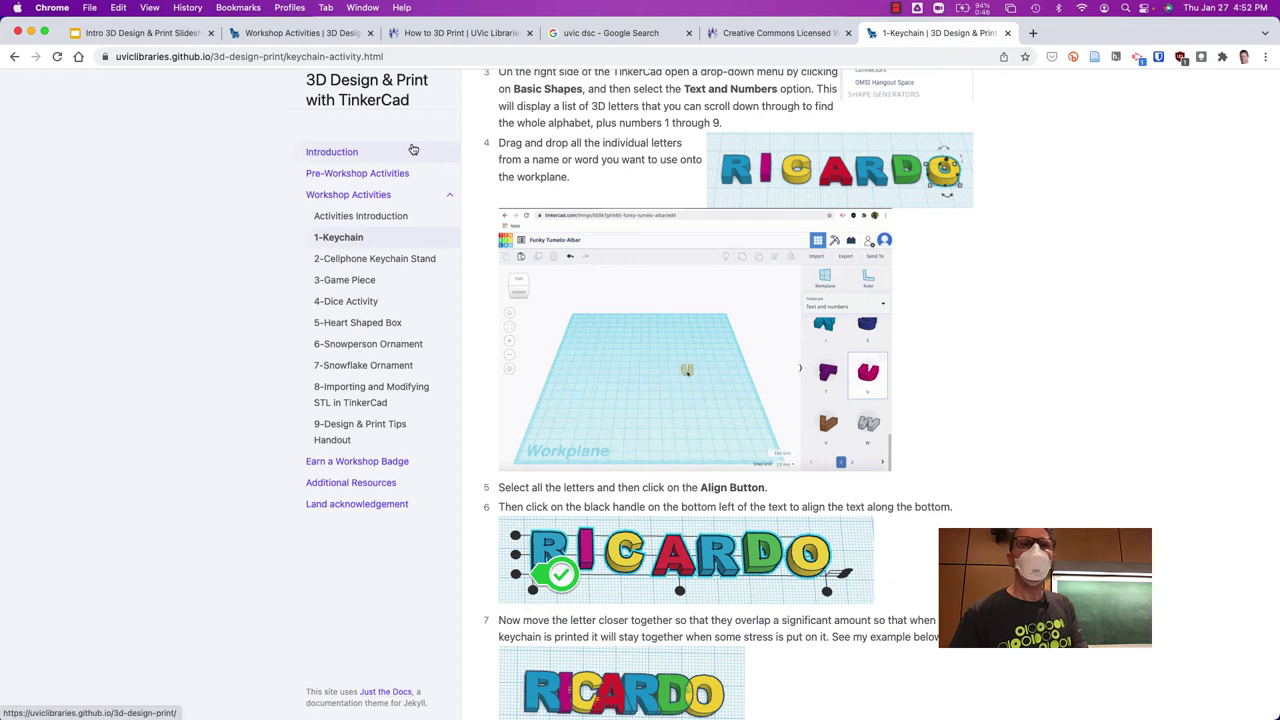
Load tinkercad.com and close the Creative Commons curriculum tab
left_click(649, 38)
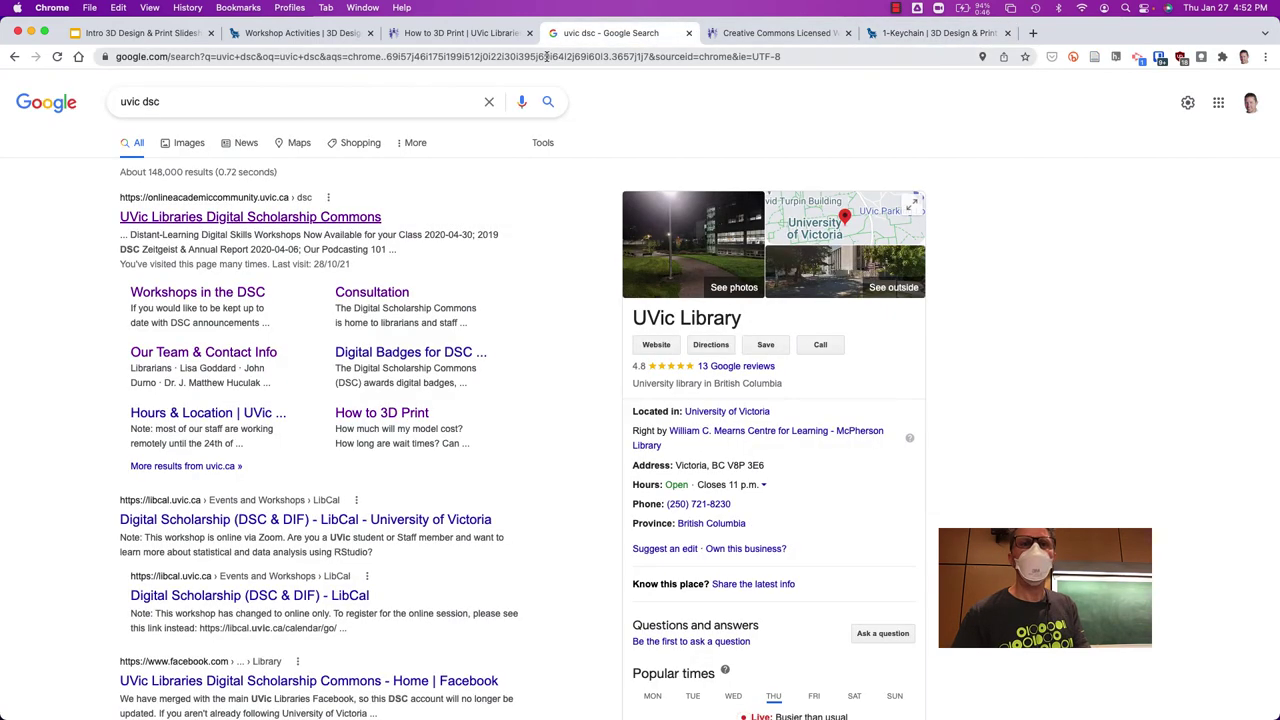
left_click(545, 56)
type("ti")
key("Return")
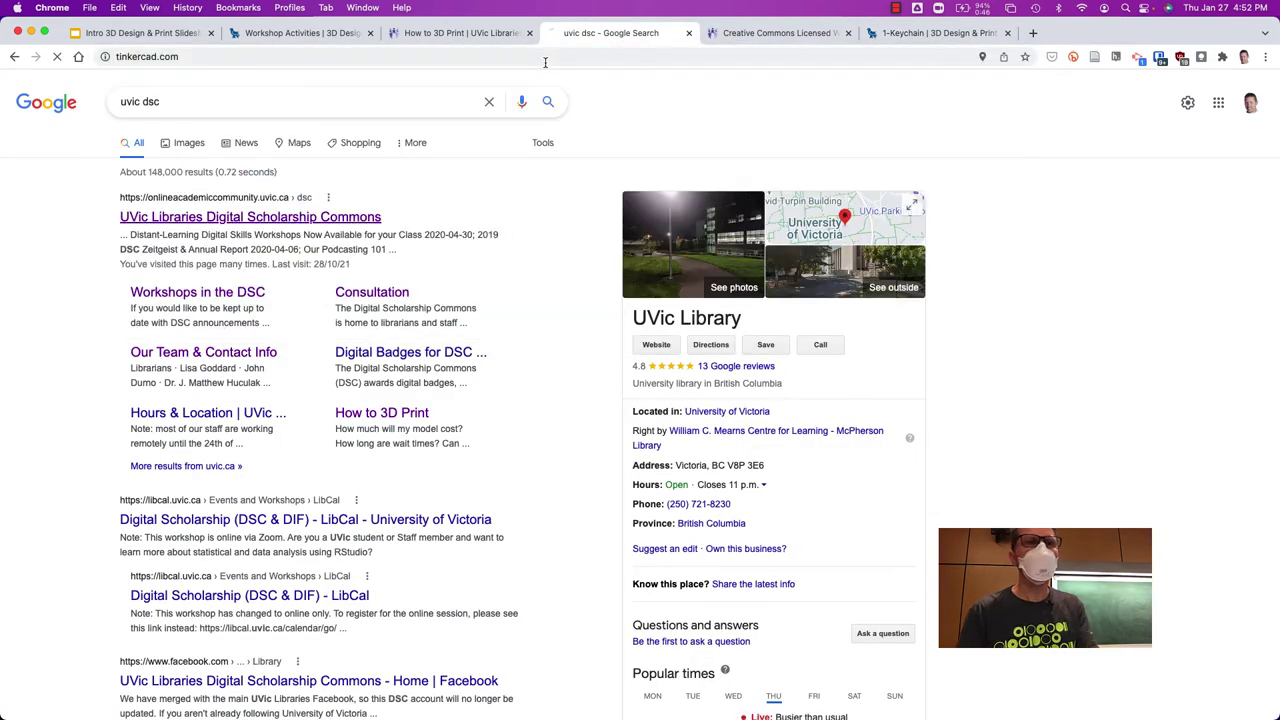
left_click(848, 33)
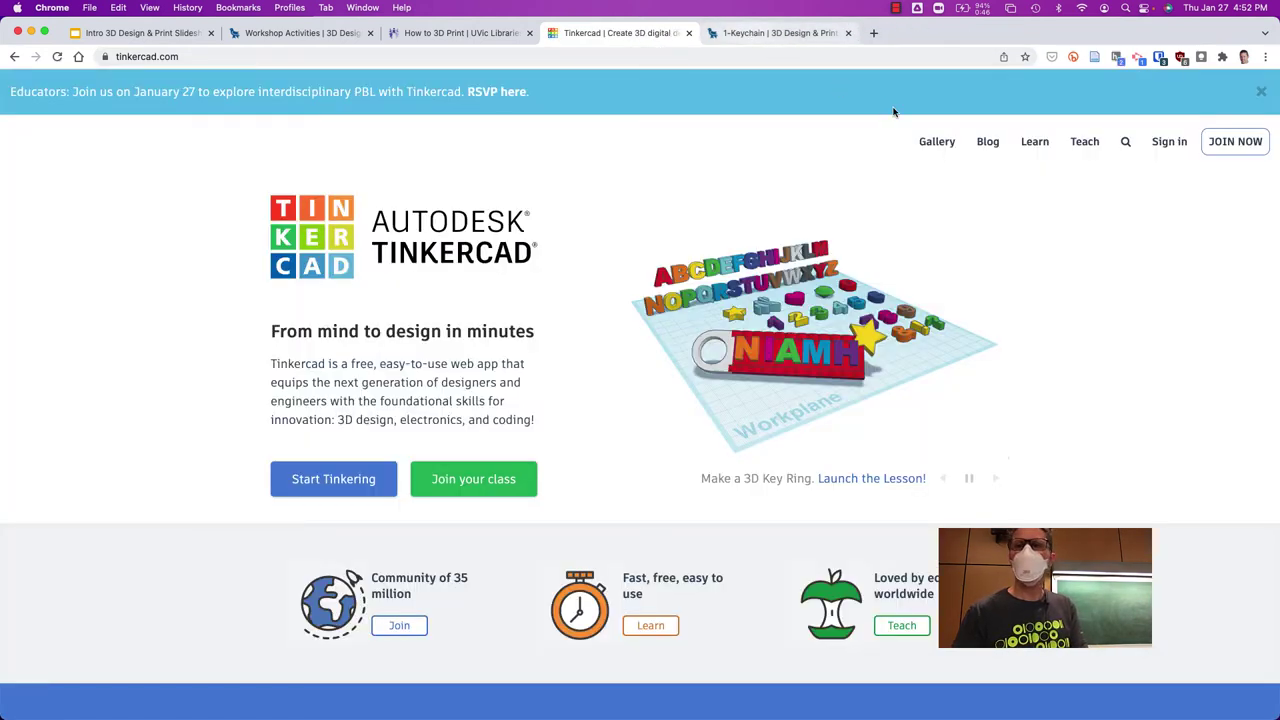
Sign in to Tinkercad with email or username, using the prefilled account and saved password
left_click(1169, 141)
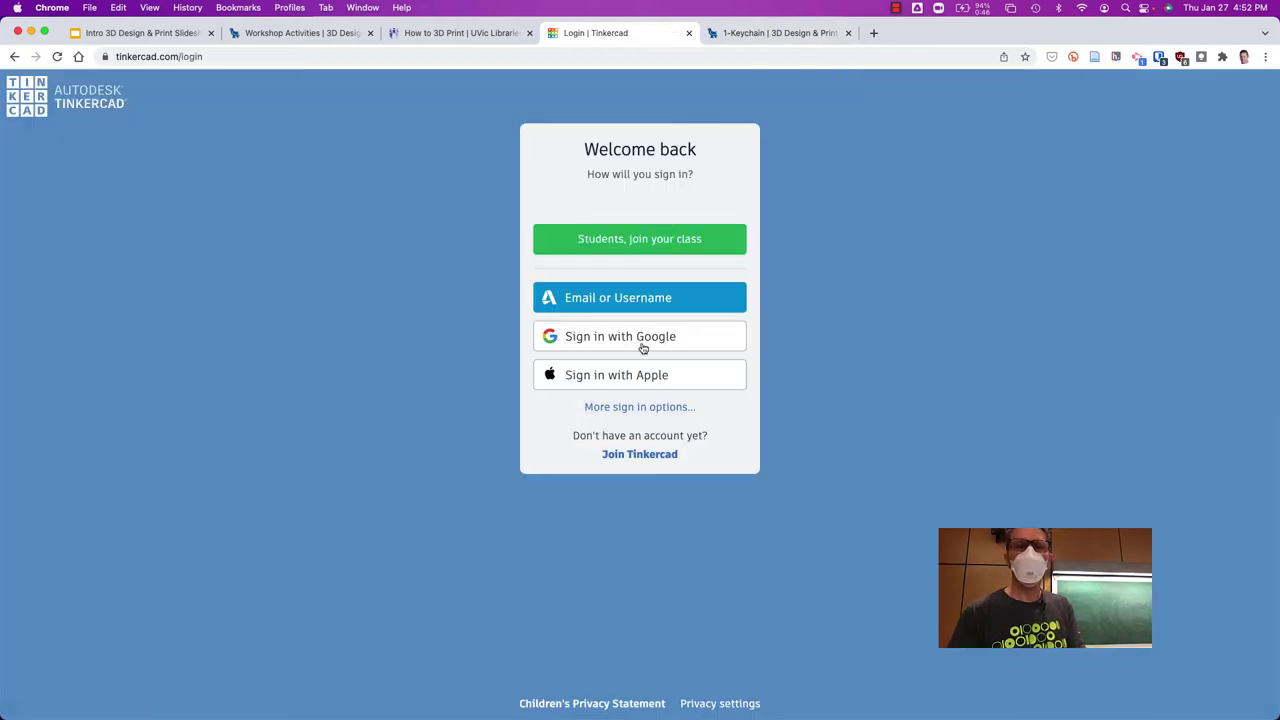
left_click(645, 408)
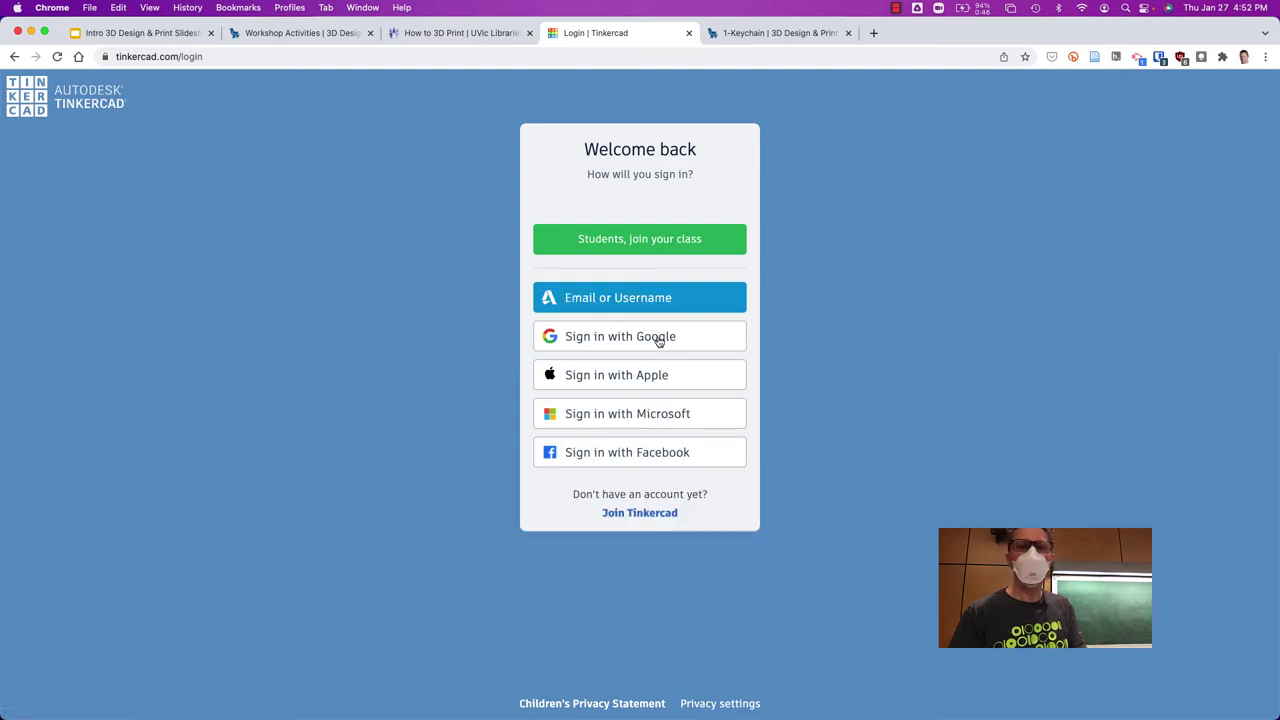
left_click(651, 301)
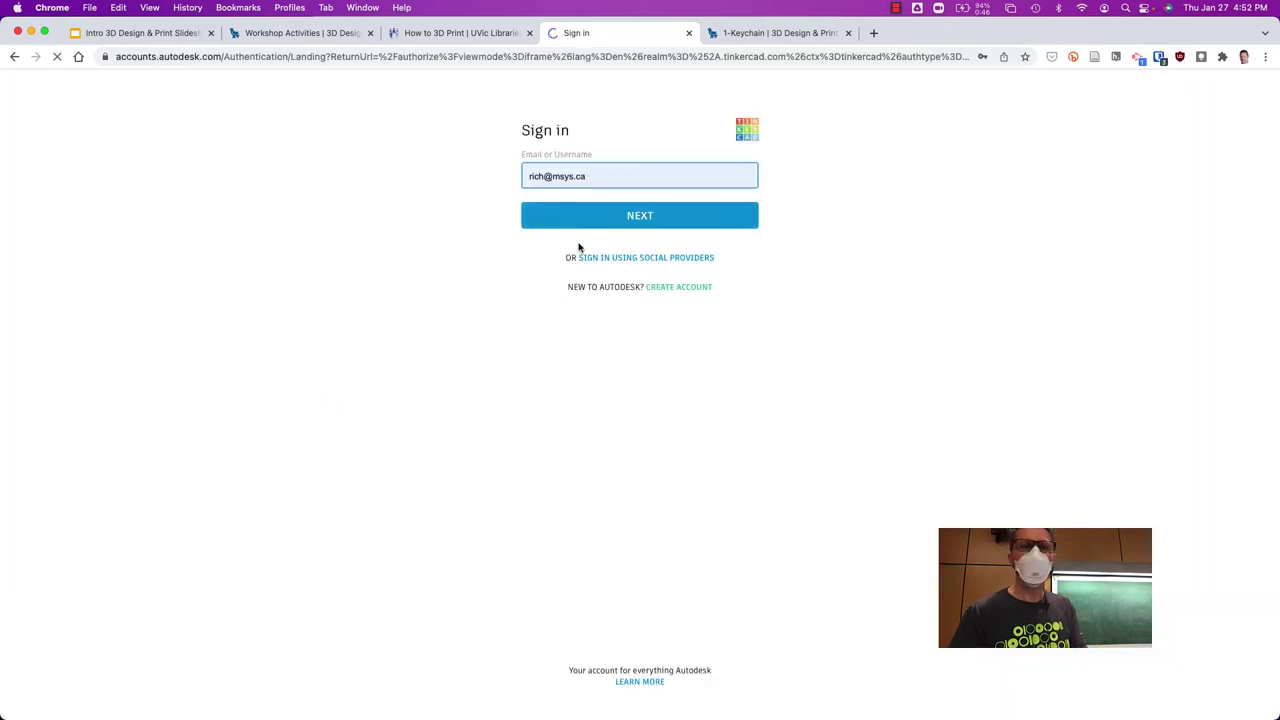
left_click(615, 215)
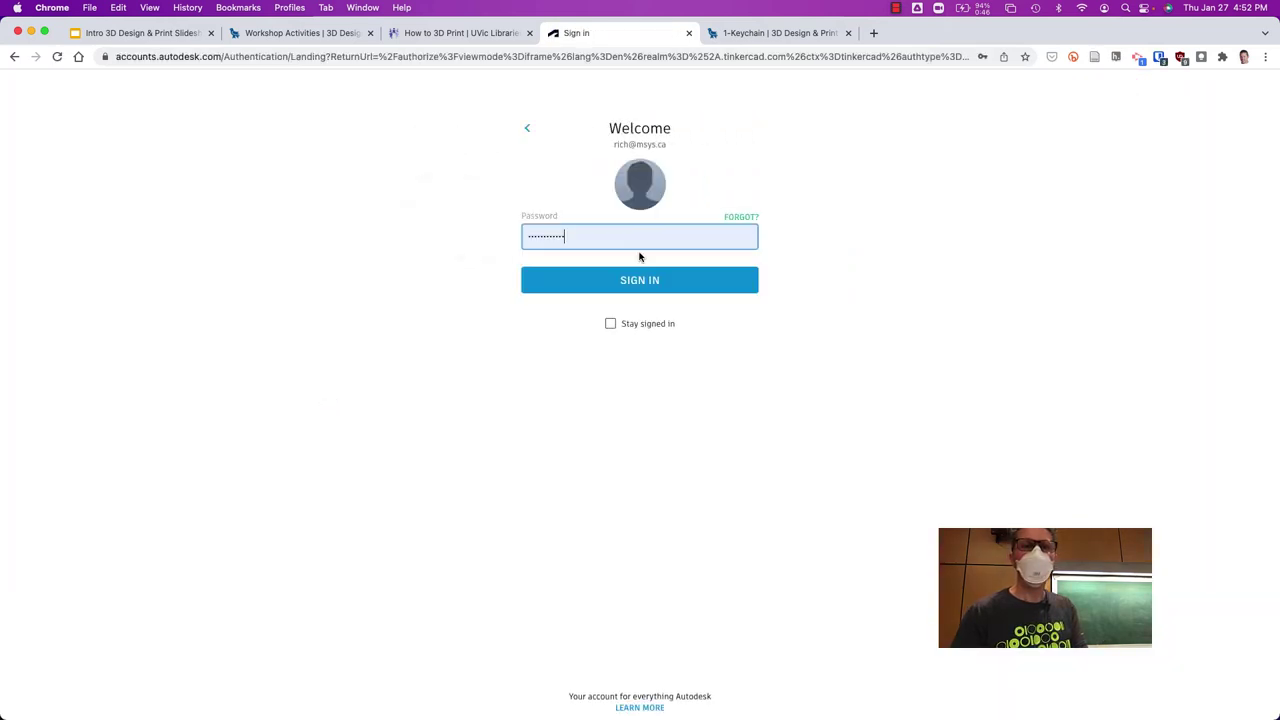
left_click(640, 279)
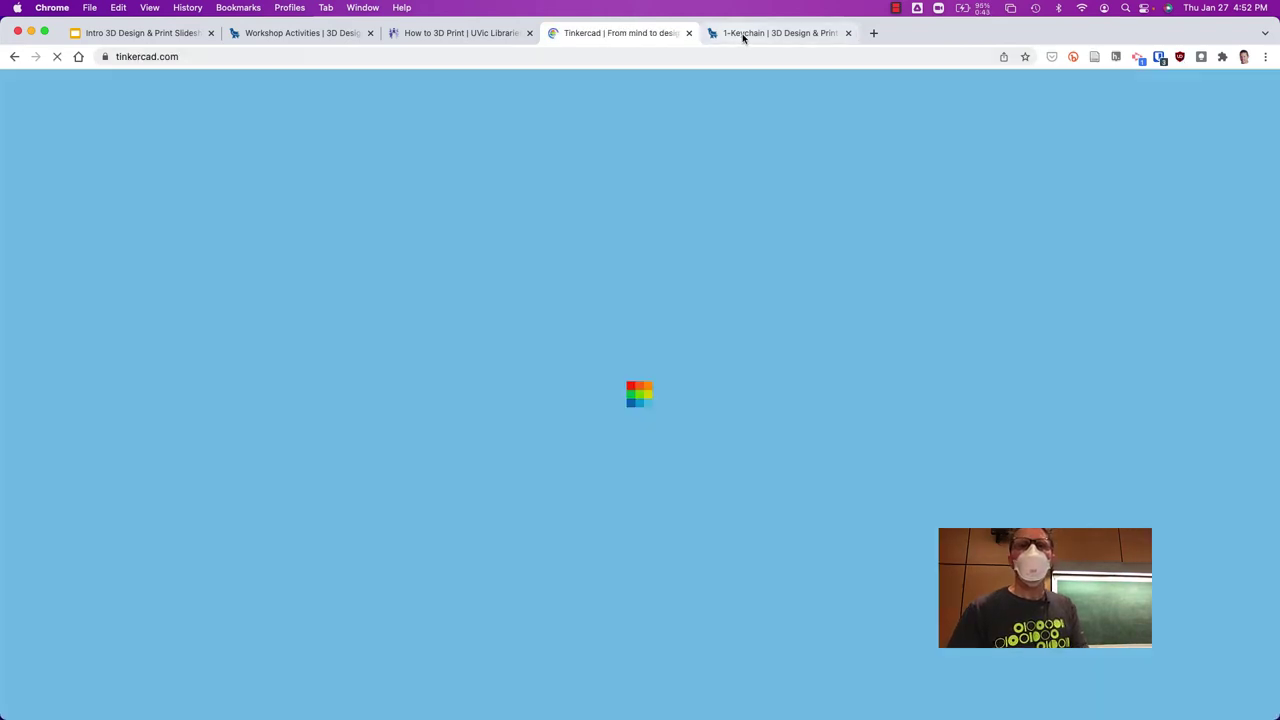
Move the Tinkercad dashboard into its own widened window and open '2-Cellphone Keychain Stand' in the guide
left_click(743, 33)
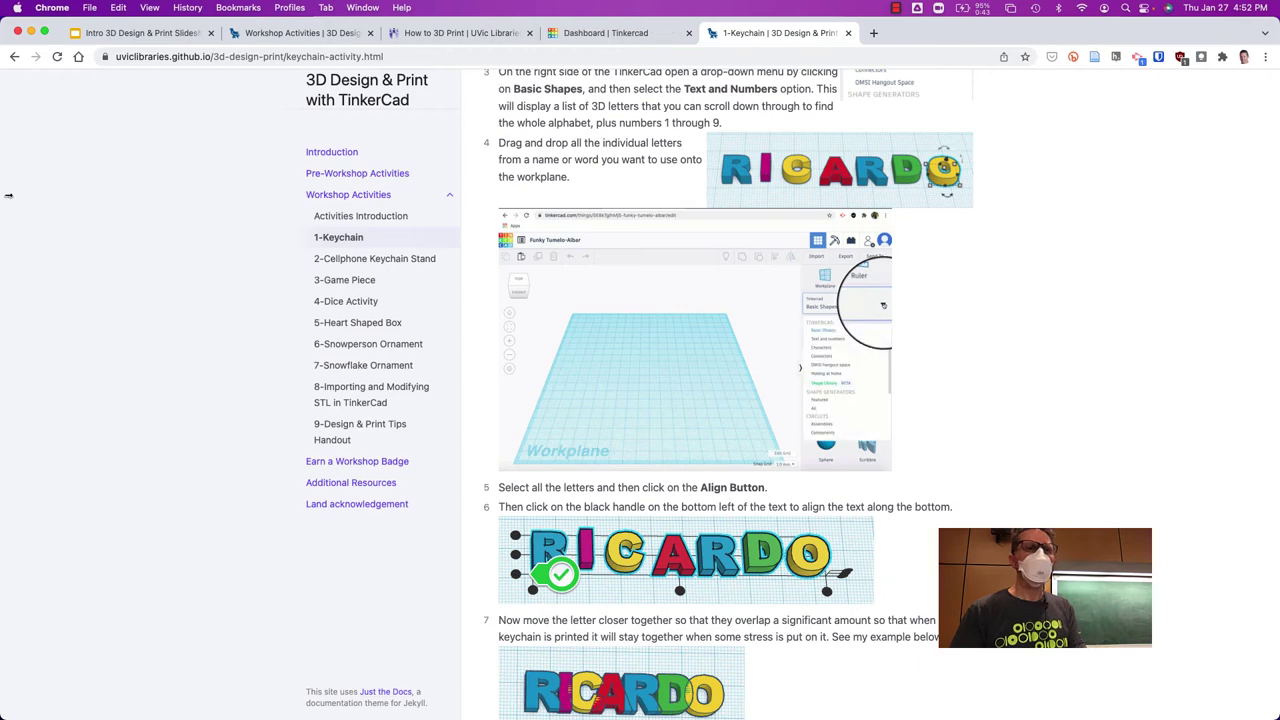
left_click_drag(1, 190, 945, 197)
scroll(1043, 177, "up", 5)
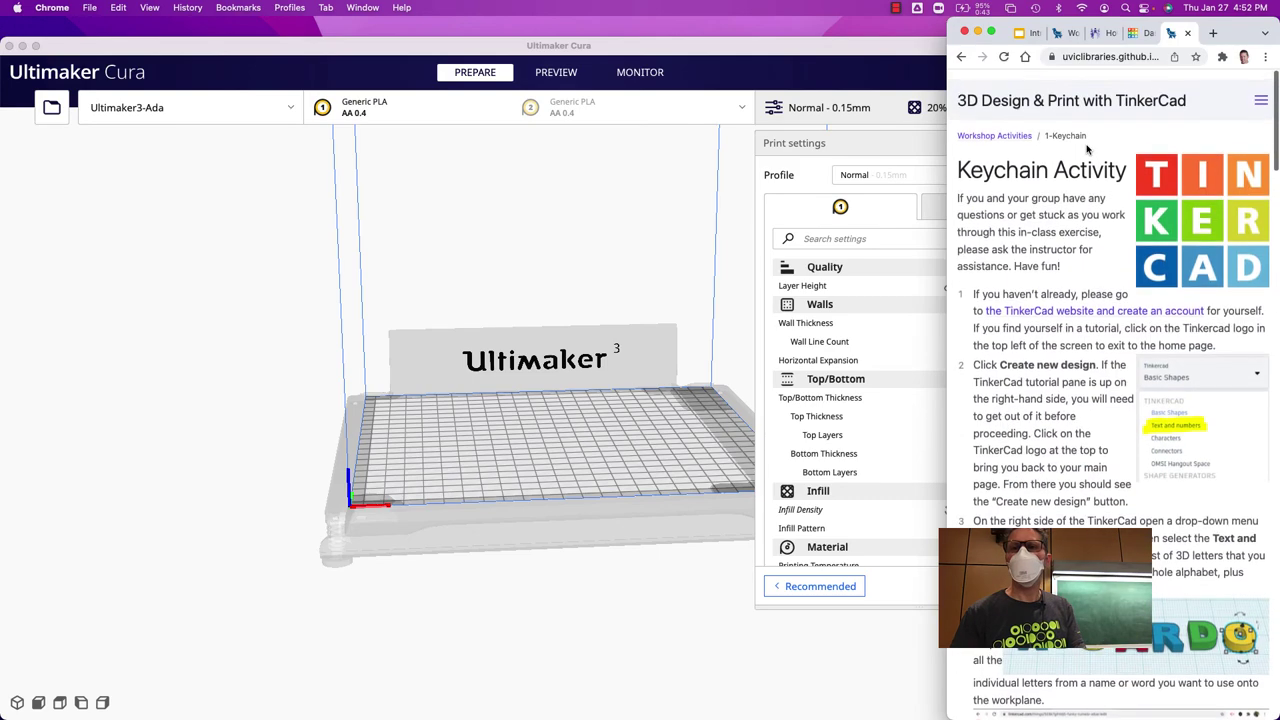
left_click(1145, 34)
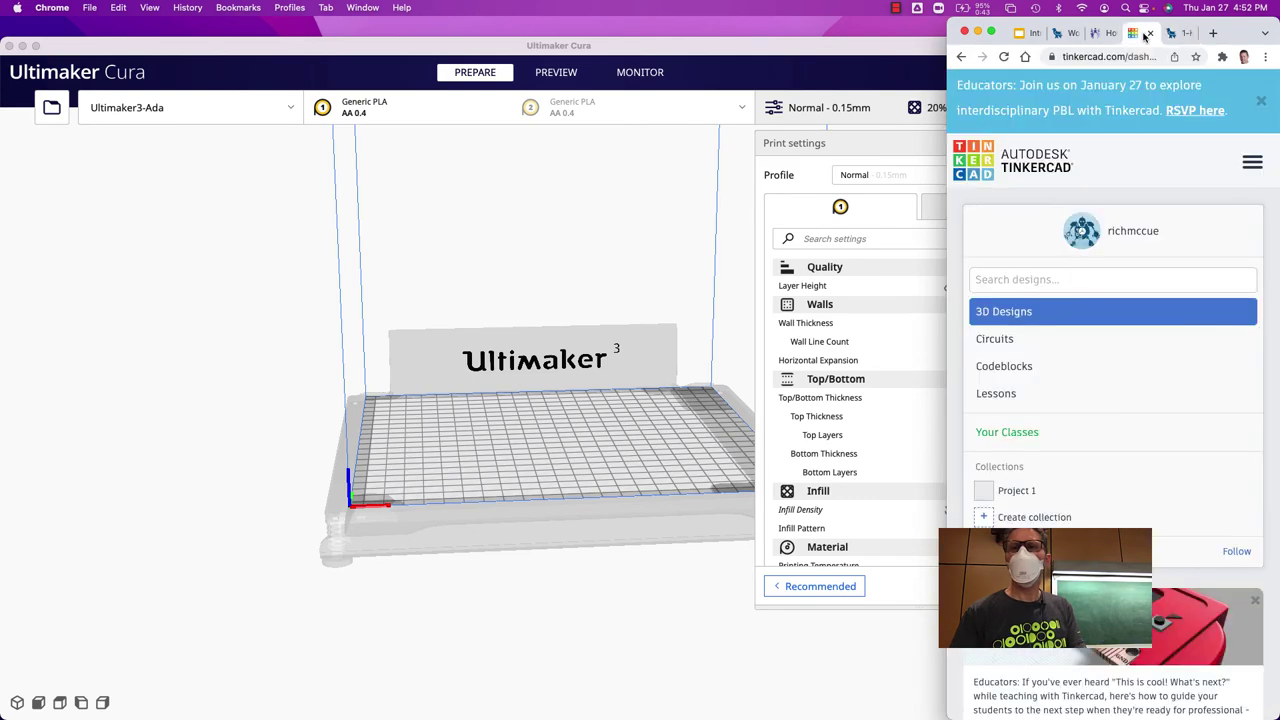
left_click_drag(1145, 34, 84, 35)
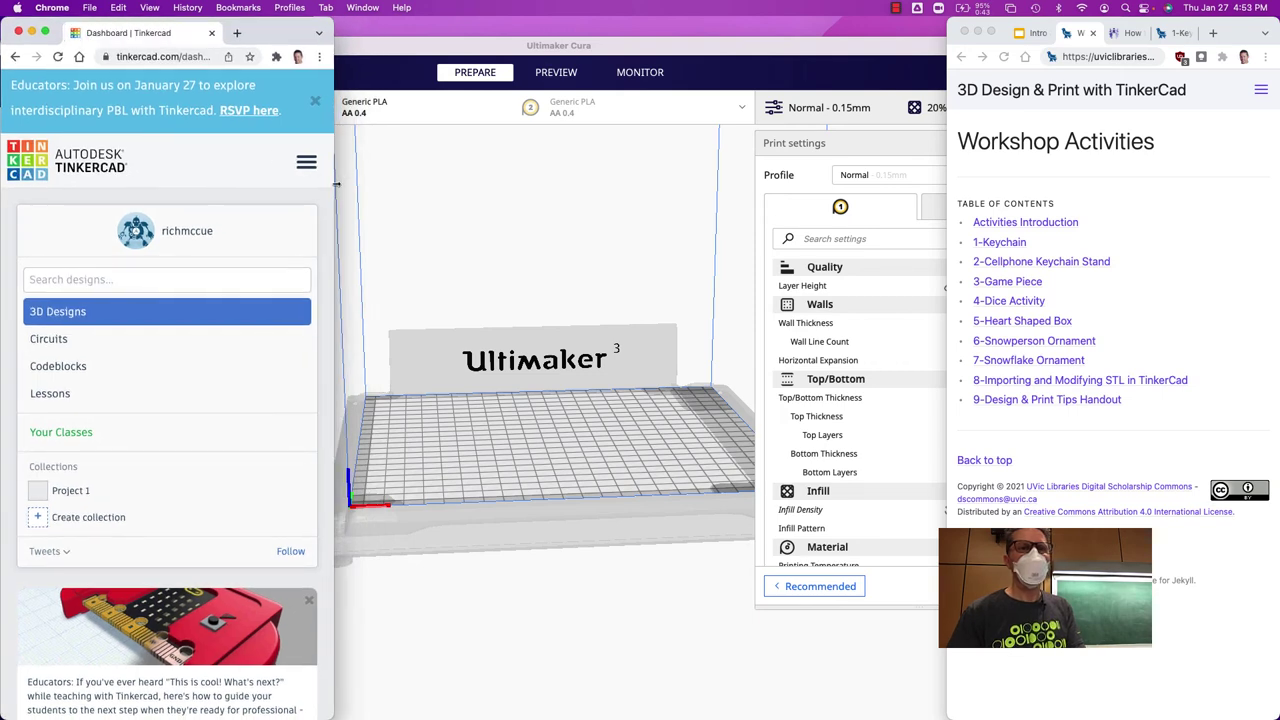
left_click_drag(336, 184, 948, 210)
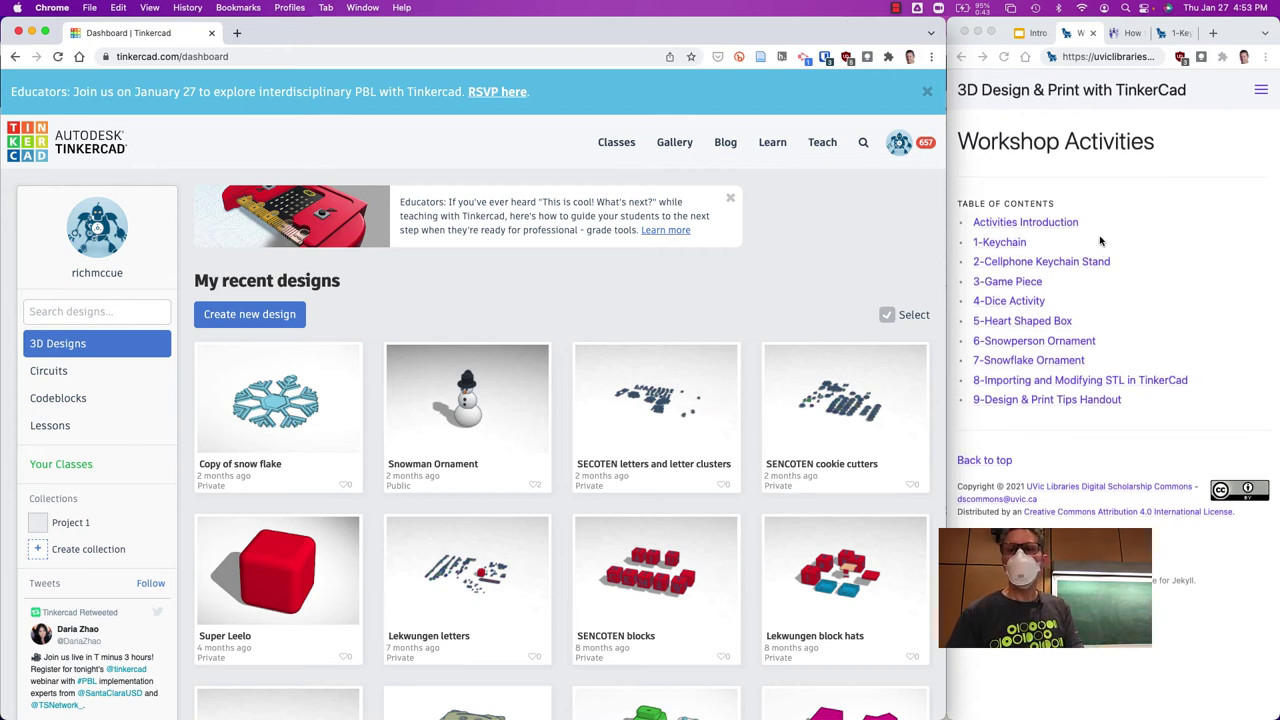
left_click(1042, 264)
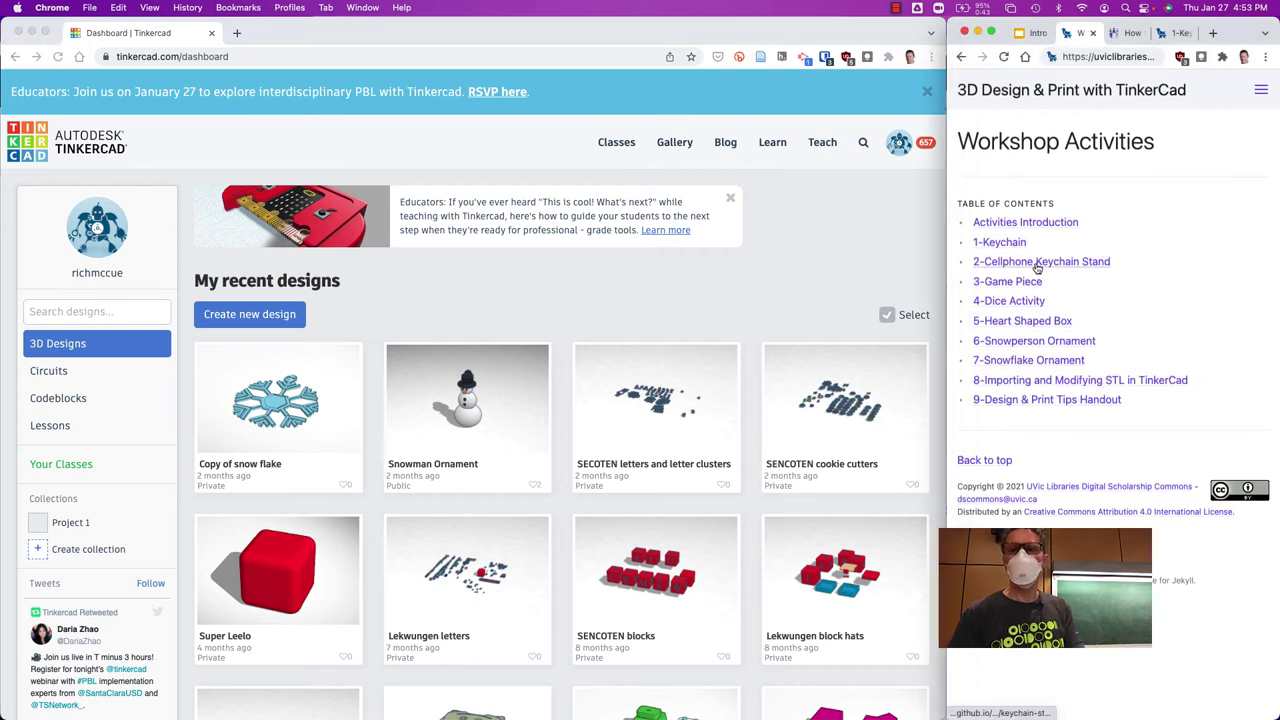
scroll(1036, 265, "down", 5)
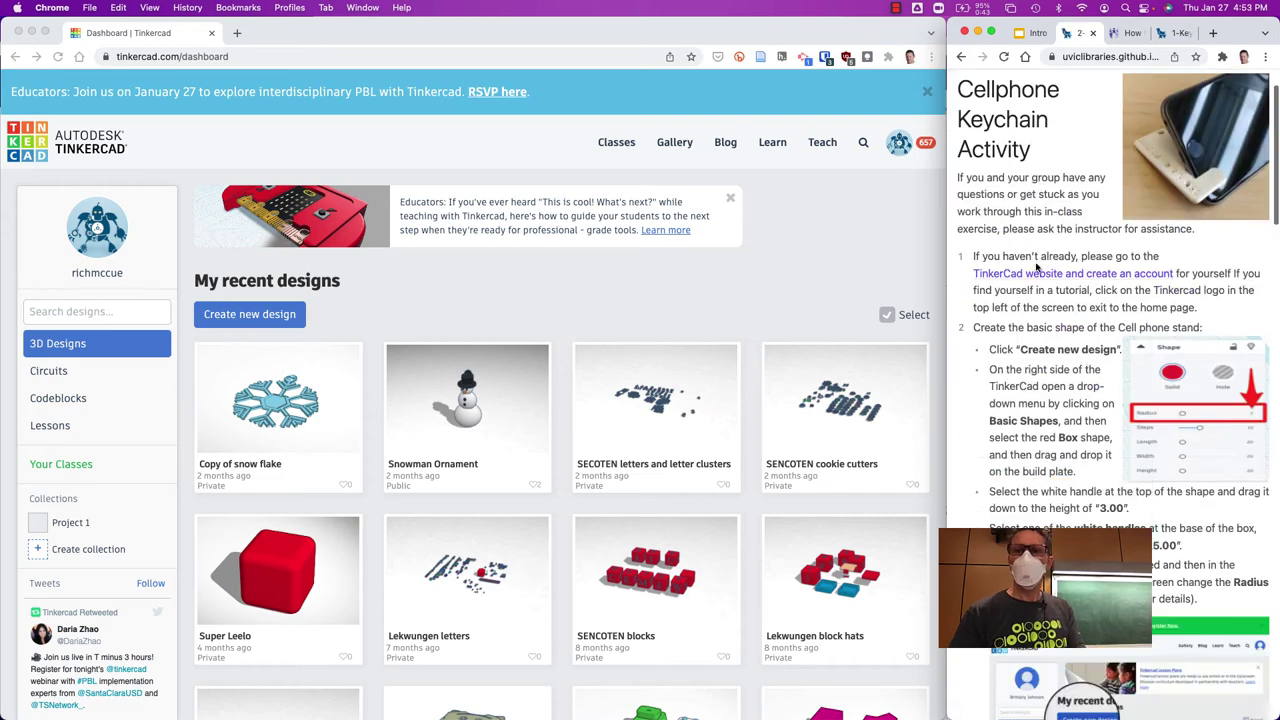
Scroll down the Tinkercad dashboard's recent designs list
scroll(1037, 267, "down", 3)
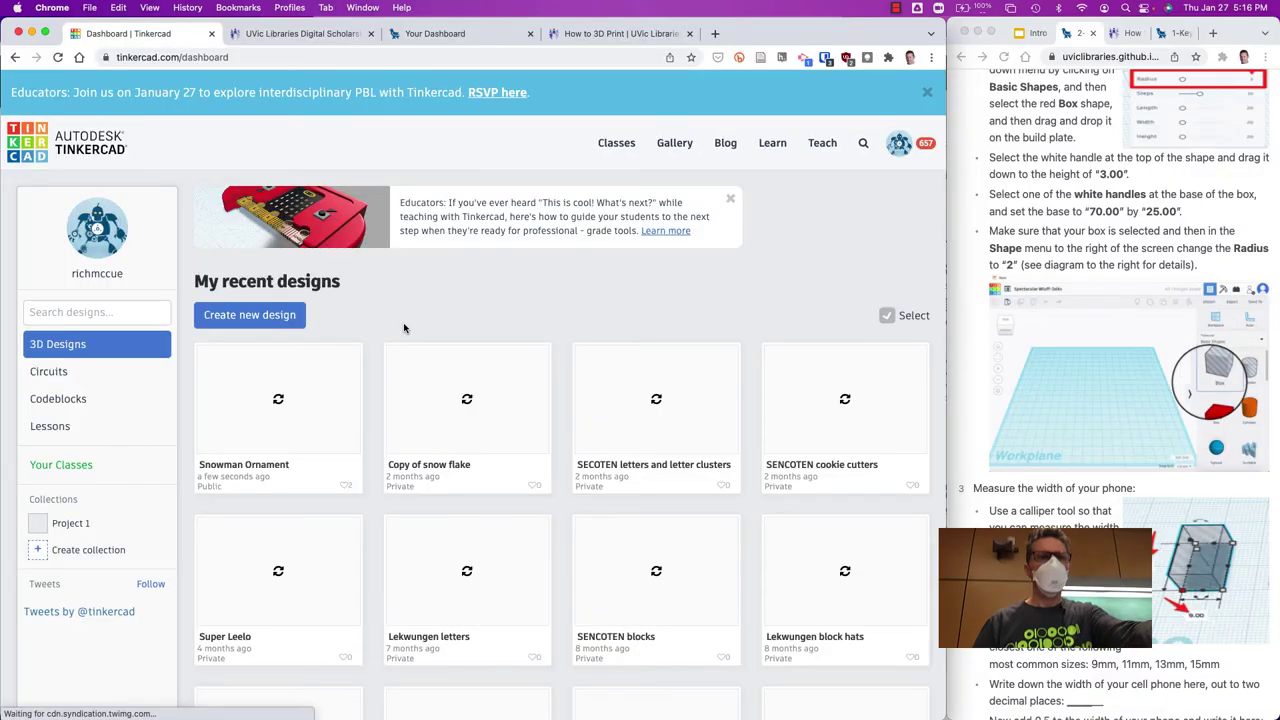
Scroll down the design list and open the 'Corona Virus Door Wedge - Jamb' details page
scroll(531, 417, "down", 5)
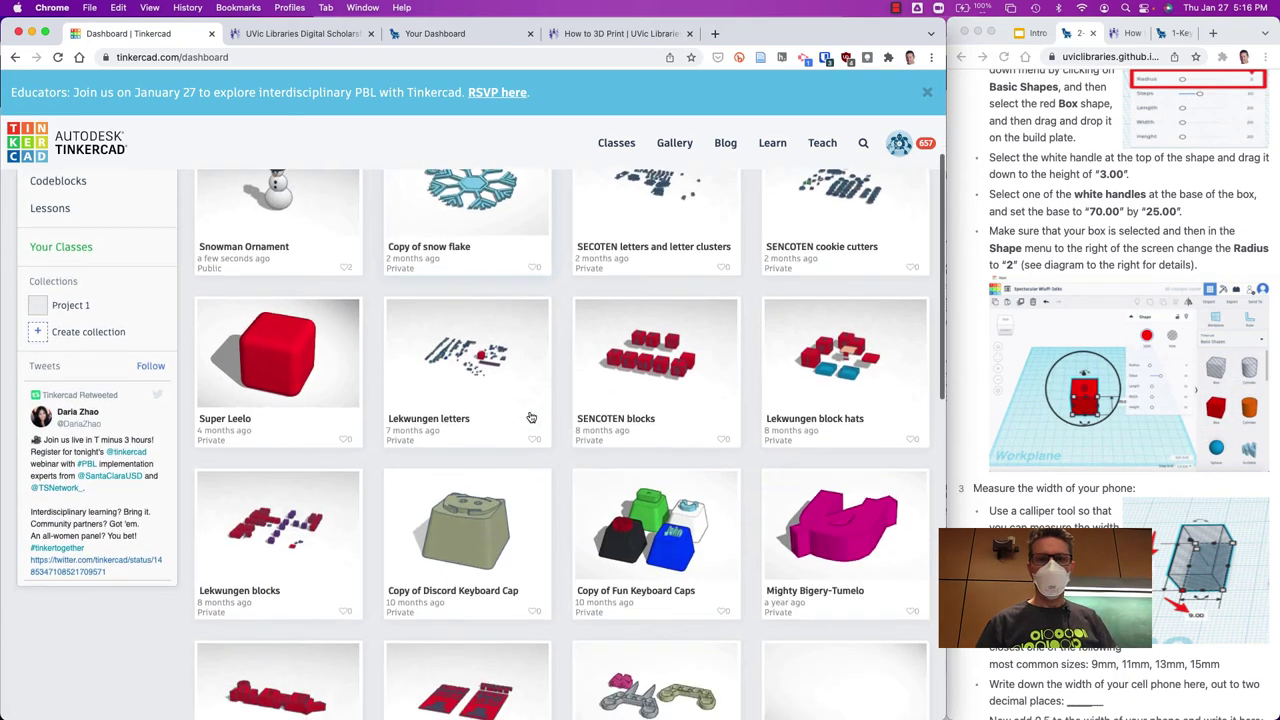
scroll(531, 417, "down", 7)
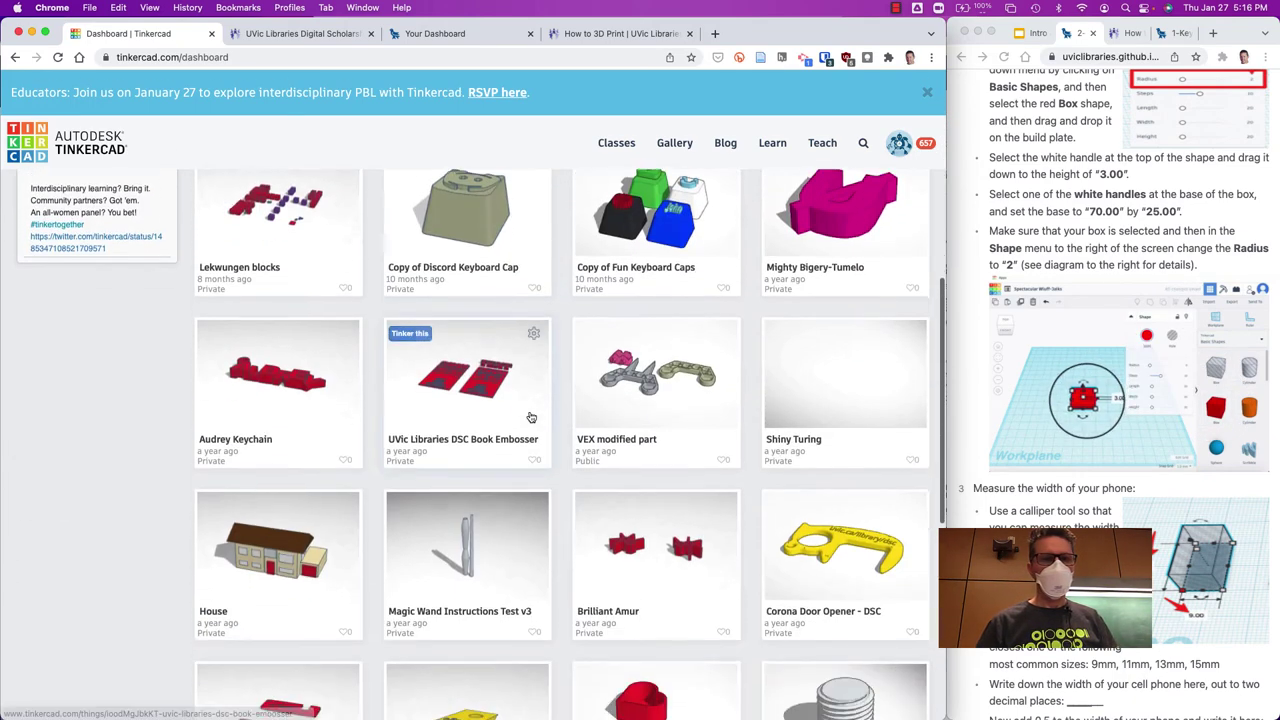
scroll(531, 417, "down", 8)
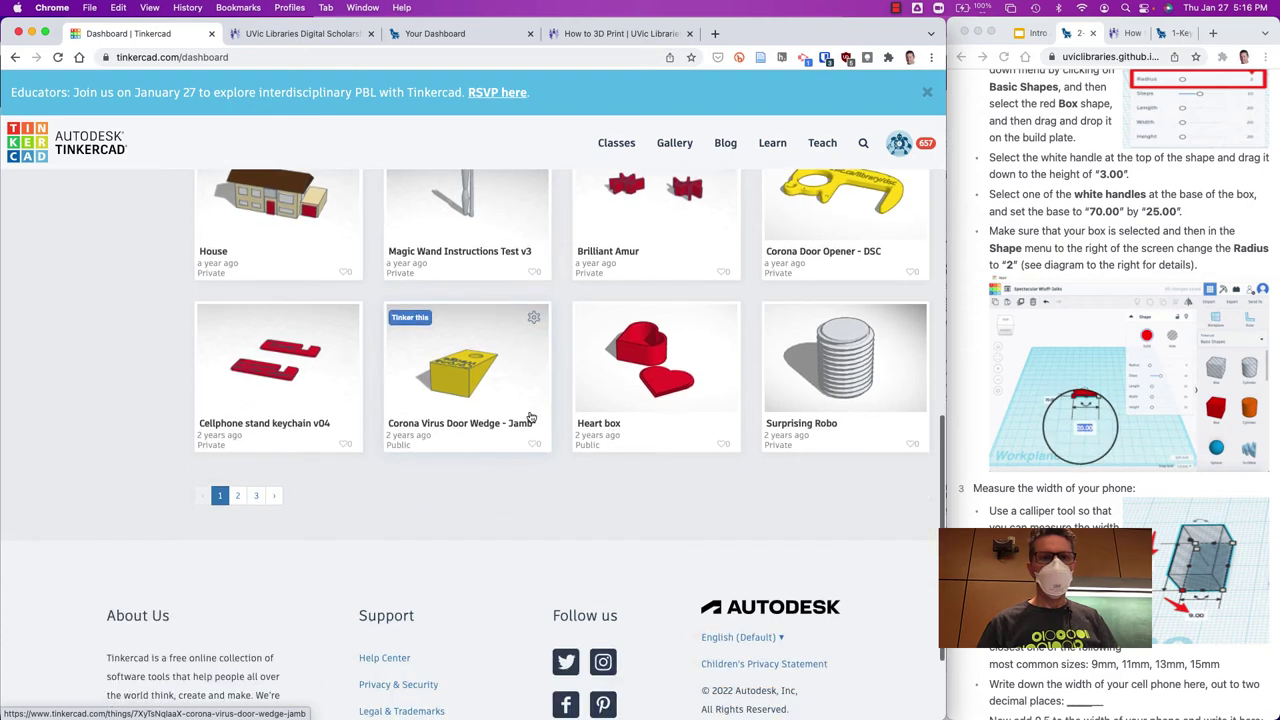
scroll(531, 417, "down", 1)
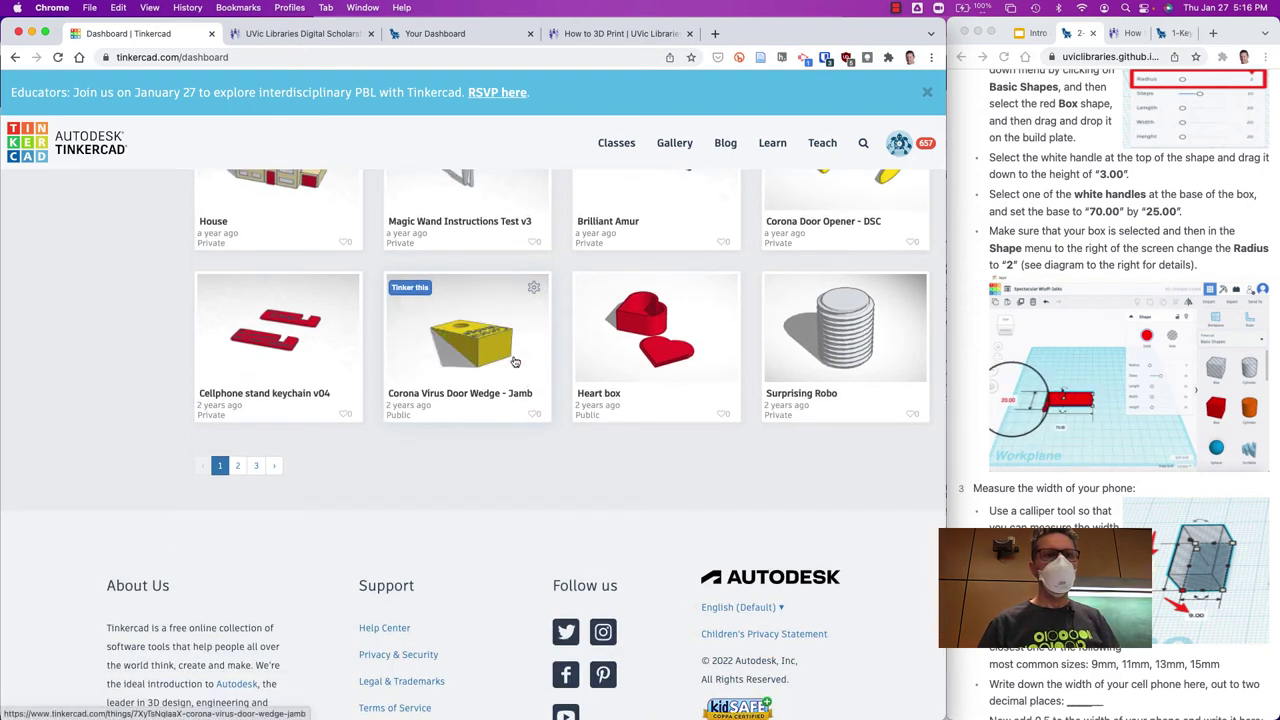
left_click(459, 345)
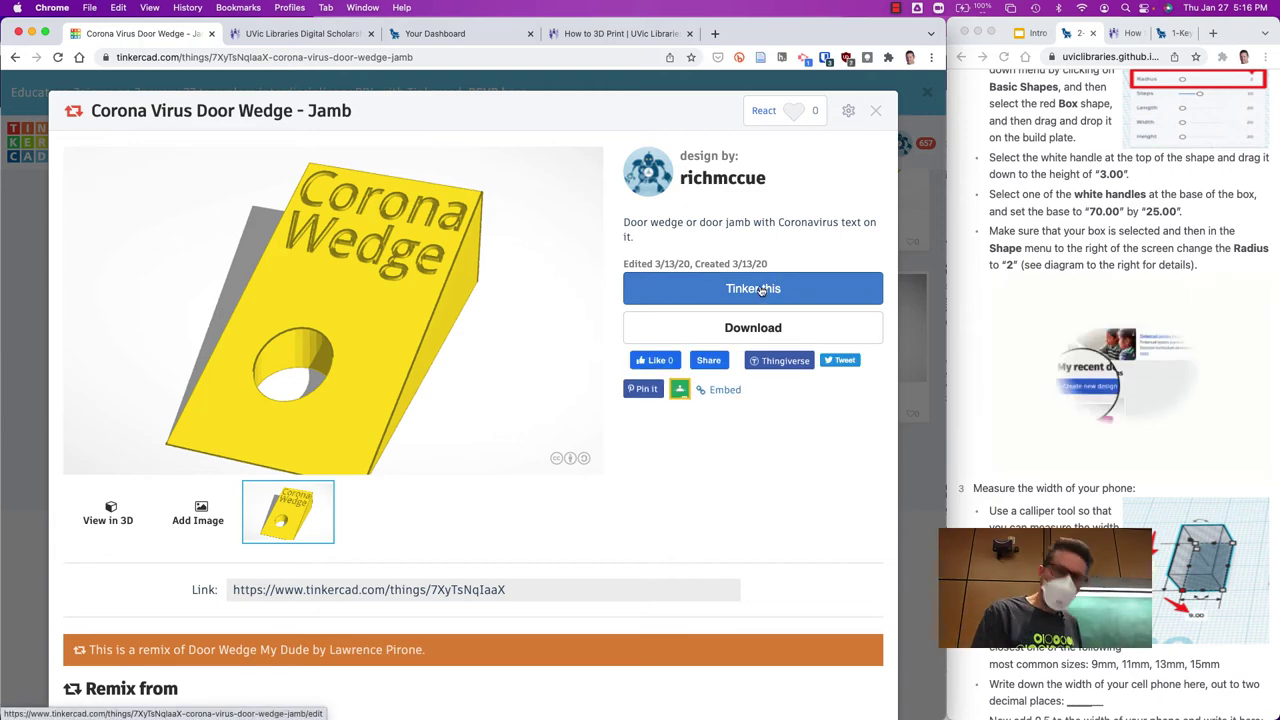
Open the 'Corona Virus Door Wedge - Jamb' design with Tinker this and orbit to its sloped side
left_click(756, 289)
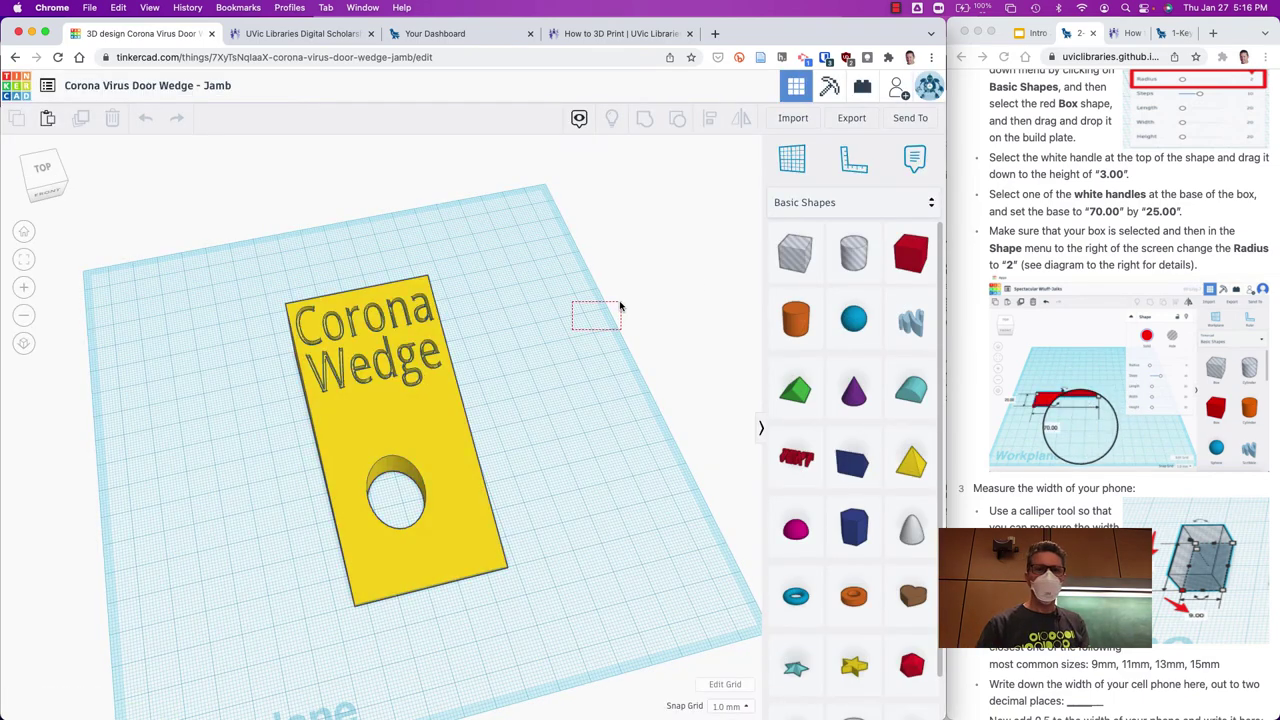
scroll(507, 364, "up", 3)
middle_click_drag(508, 362, 551, 344)
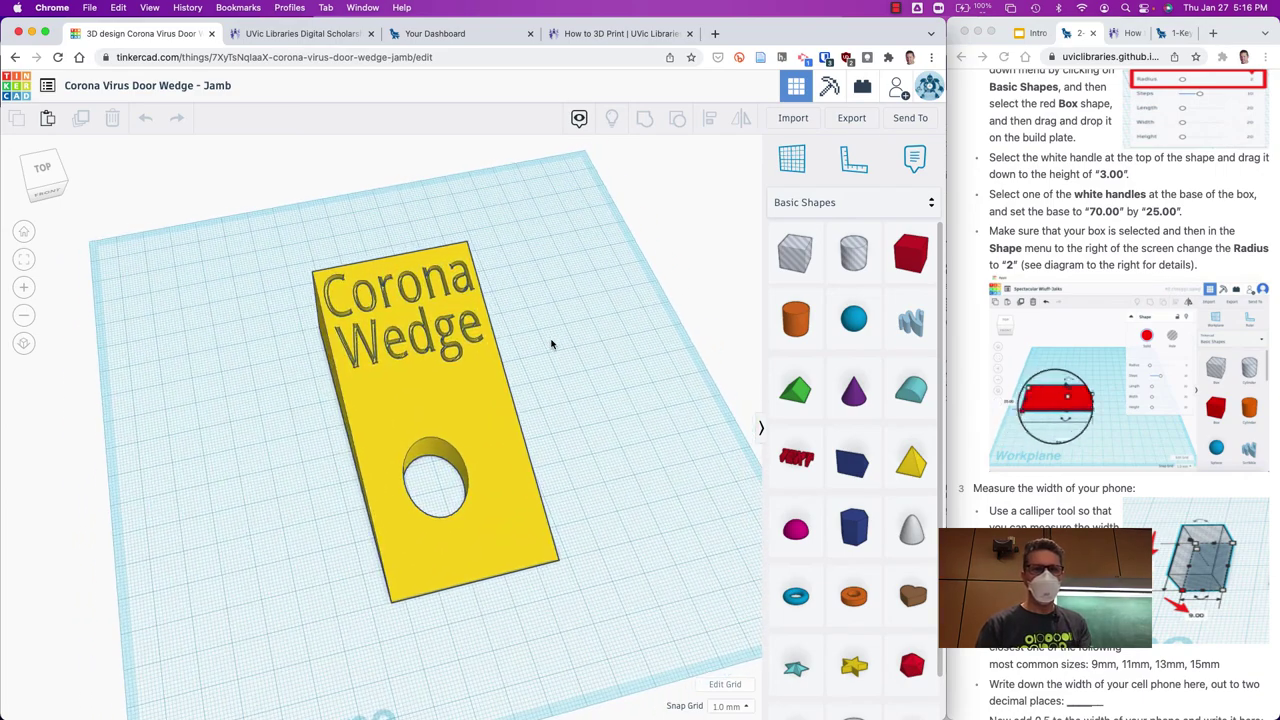
right_click_drag(554, 343, 623, 306)
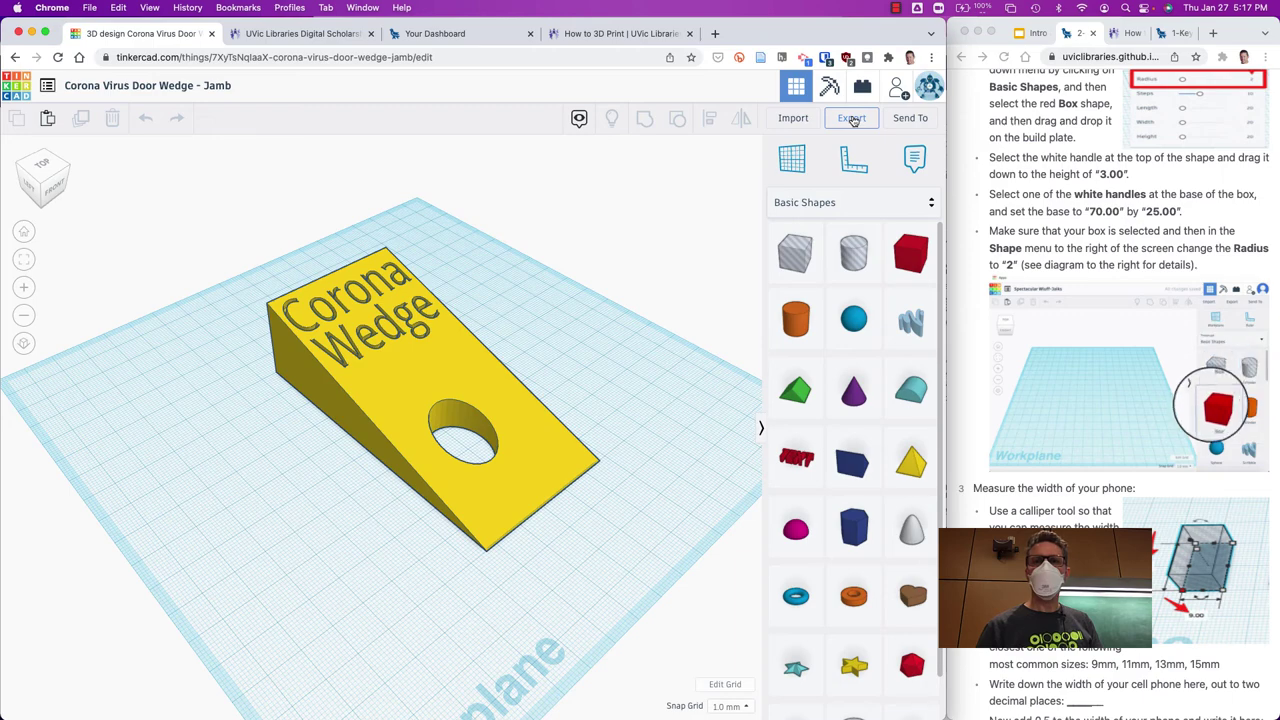
Export the door wedge design as an .STL file into the Downloads folder
left_click(851, 118)
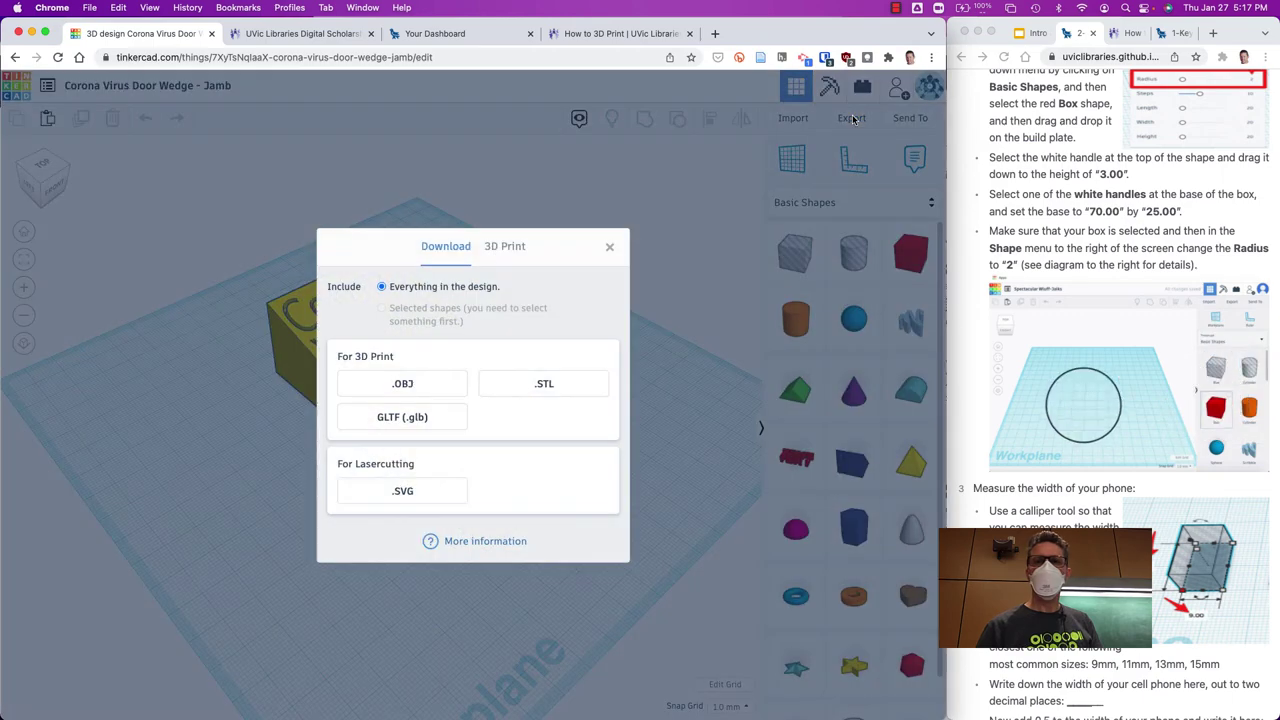
left_click(537, 386)
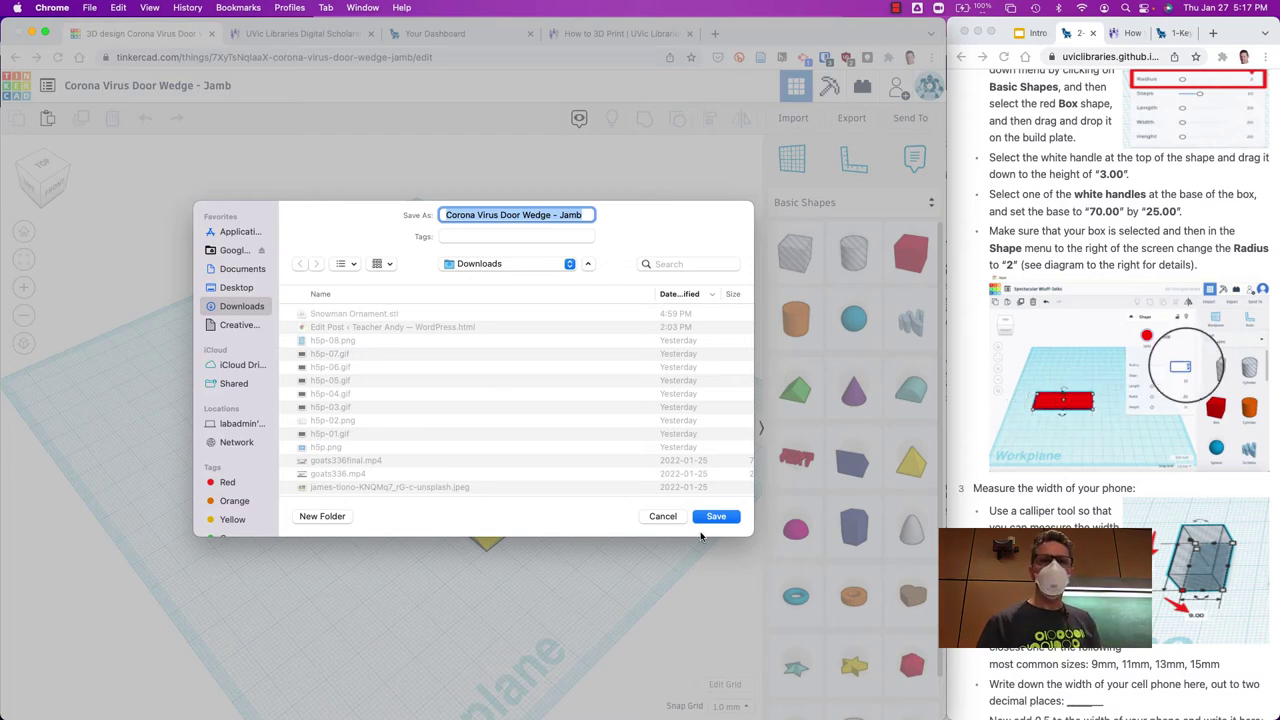
left_click(714, 517)
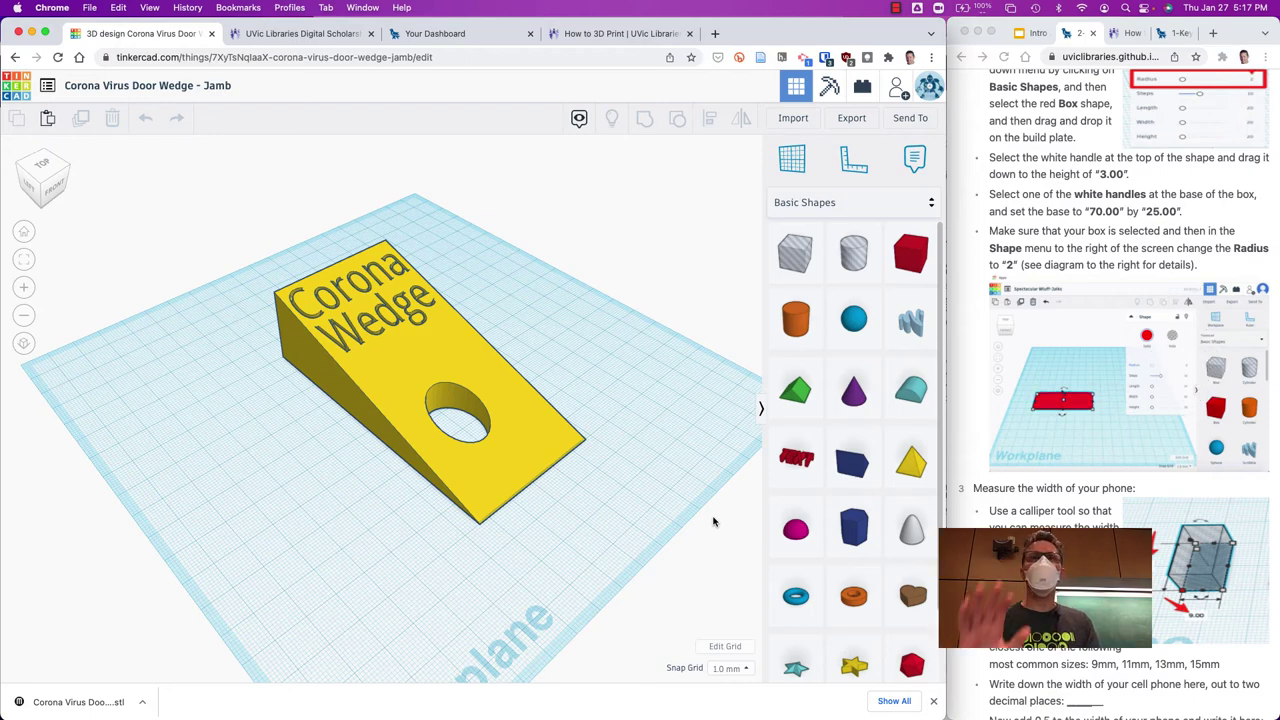
key("super+Tab")
key("super+Tab")
key("super+Tab")
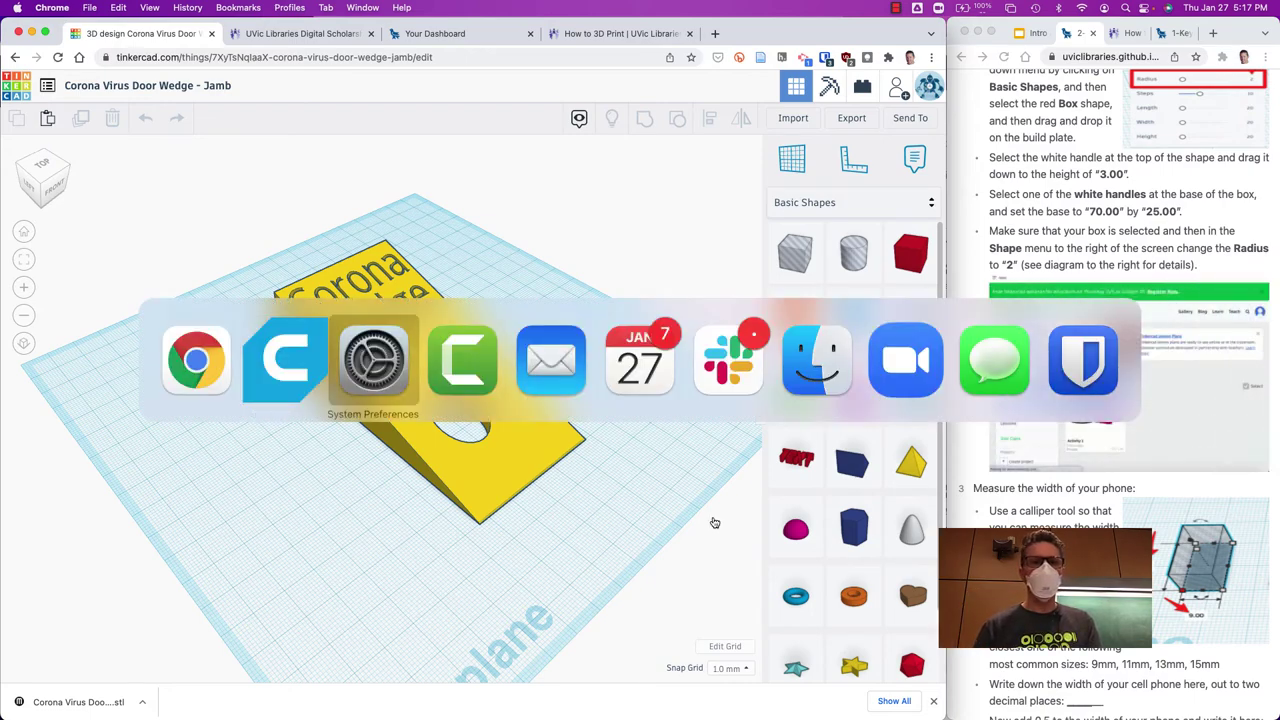
Load 'Corona Virus Door Wedge - Jamb.stl' into Cura via File > Open File(s)
key("super+Tab")
key("super+Tab")
key("super+Tab")
key("super+Tab")
key("super+Tab")
key("super+Tab")
key("super+Tab")
key("super+Tab")
key("super+Tab")
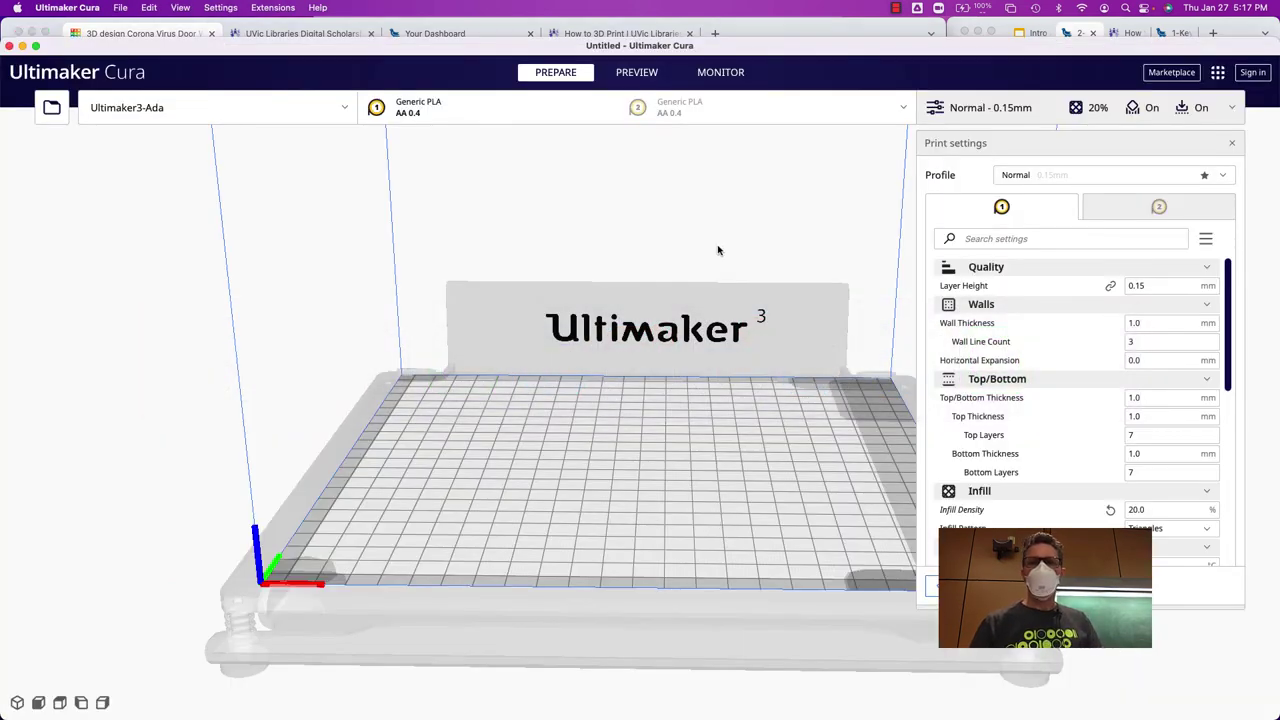
left_click(121, 9)
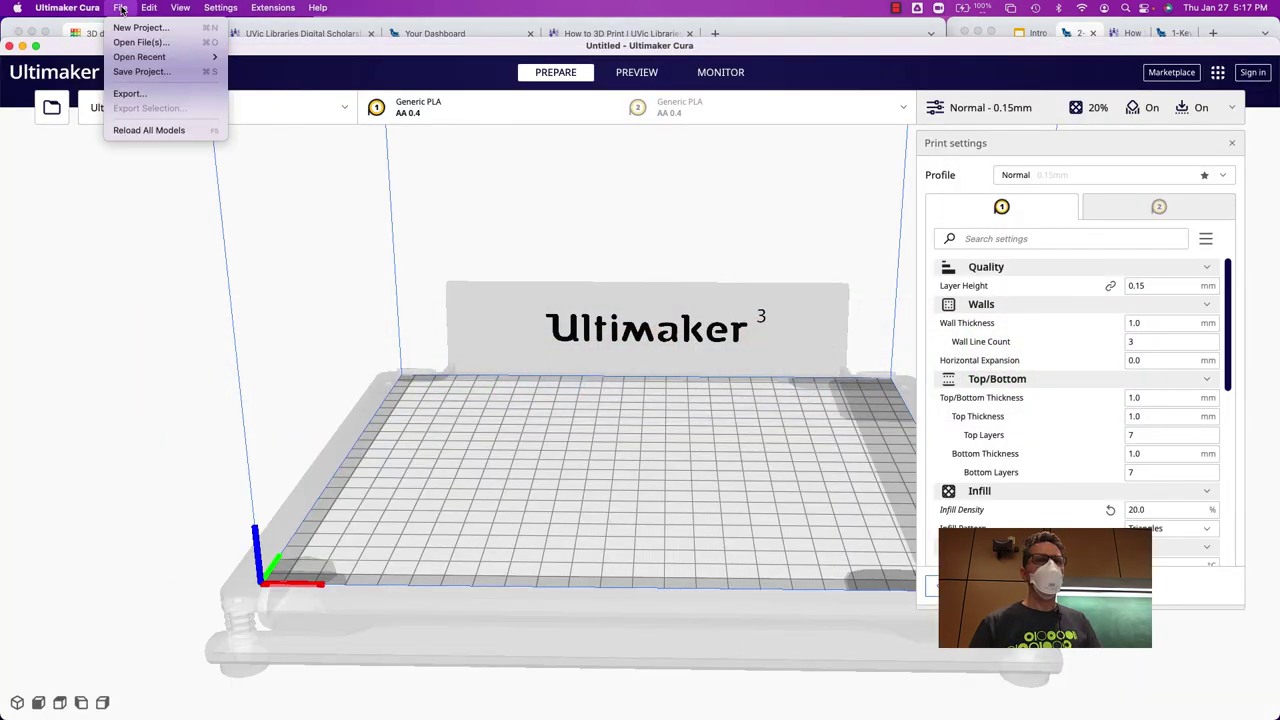
left_click(137, 44)
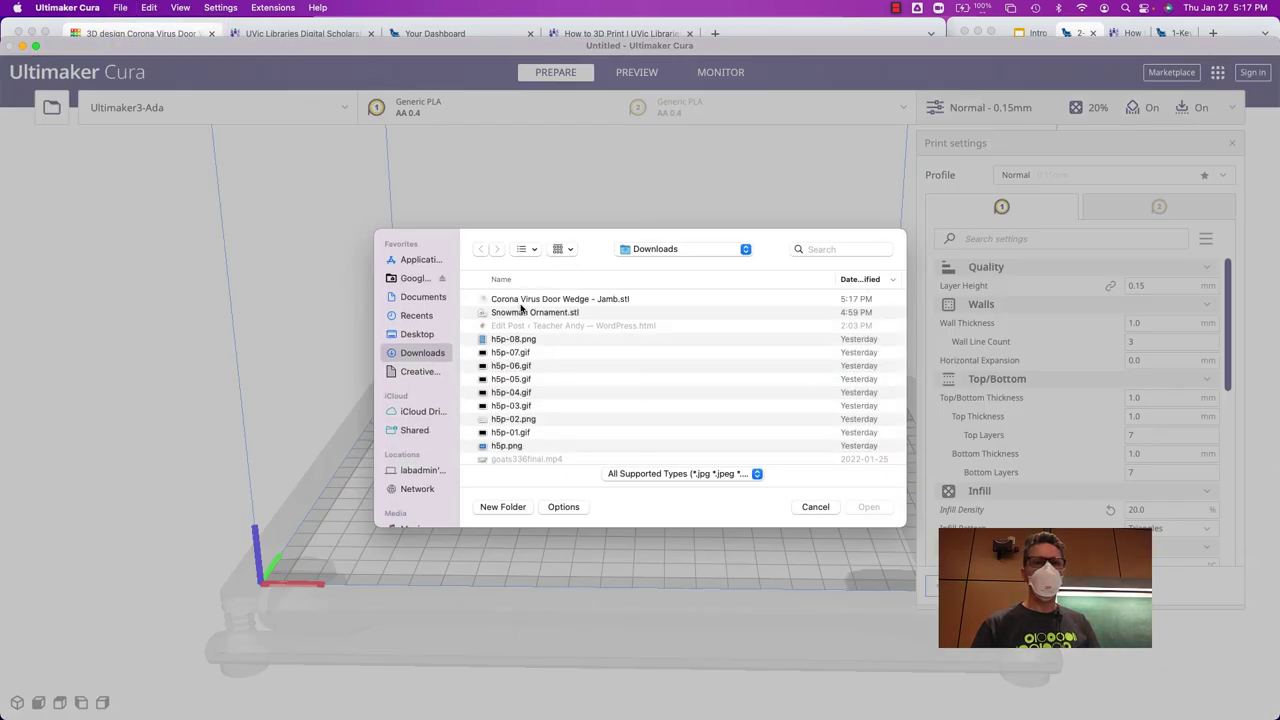
left_click(527, 300)
left_click(868, 507)
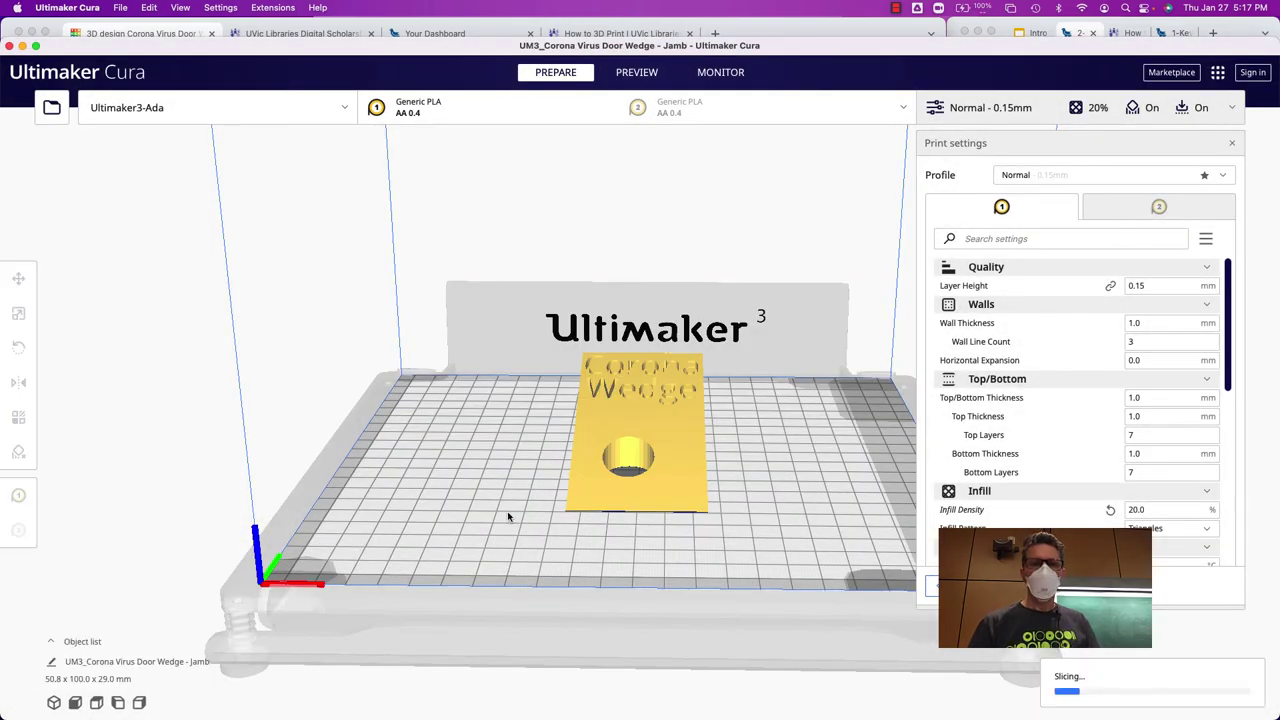
Orbit the view to face the wedge front-on while slicing finishes
right_click_drag(508, 517, 700, 520)
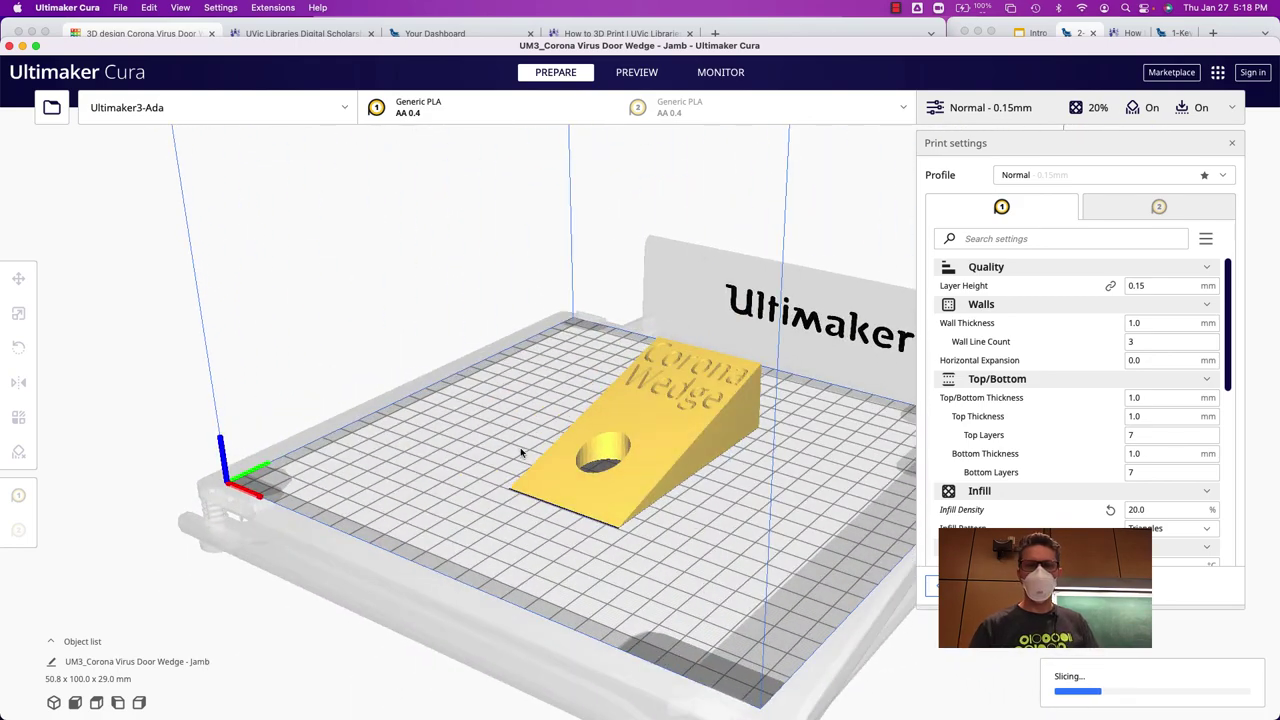
right_click_drag(518, 453, 699, 460)
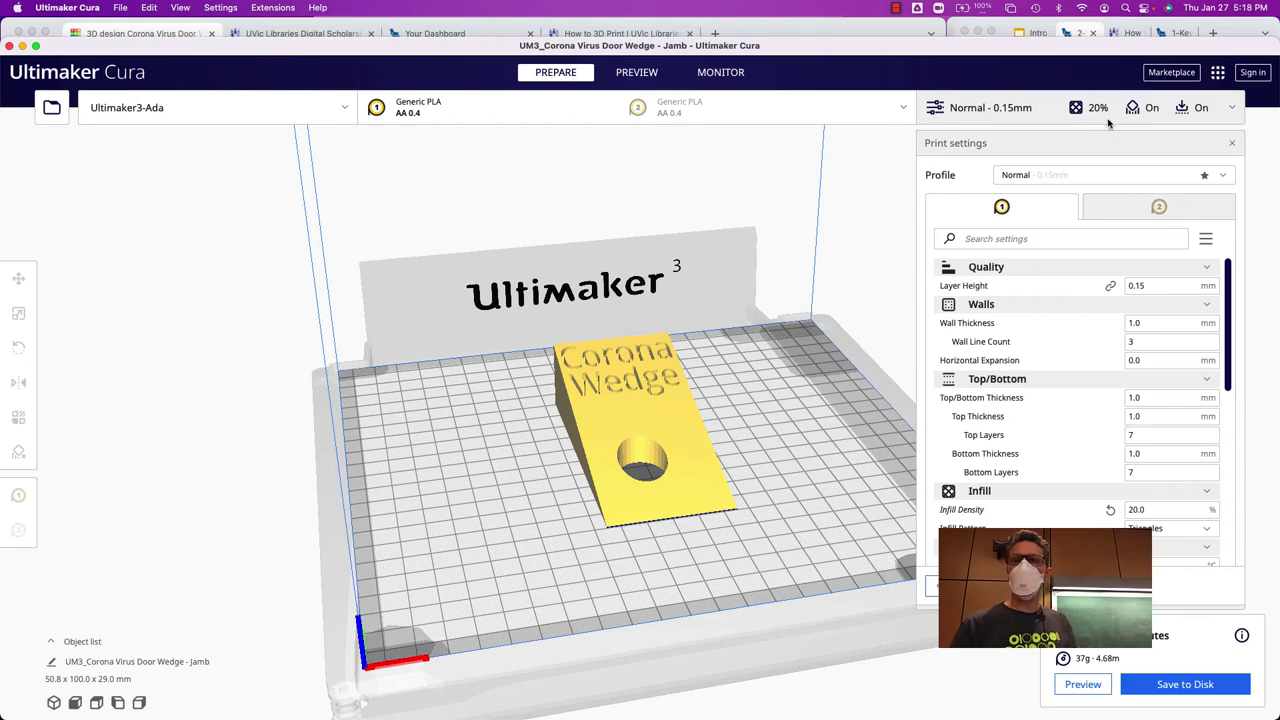
Scroll through the custom Speed, Travel, Cooling and Support settings, including 60° support overhang and 7.0 mm brim
left_click(1082, 113)
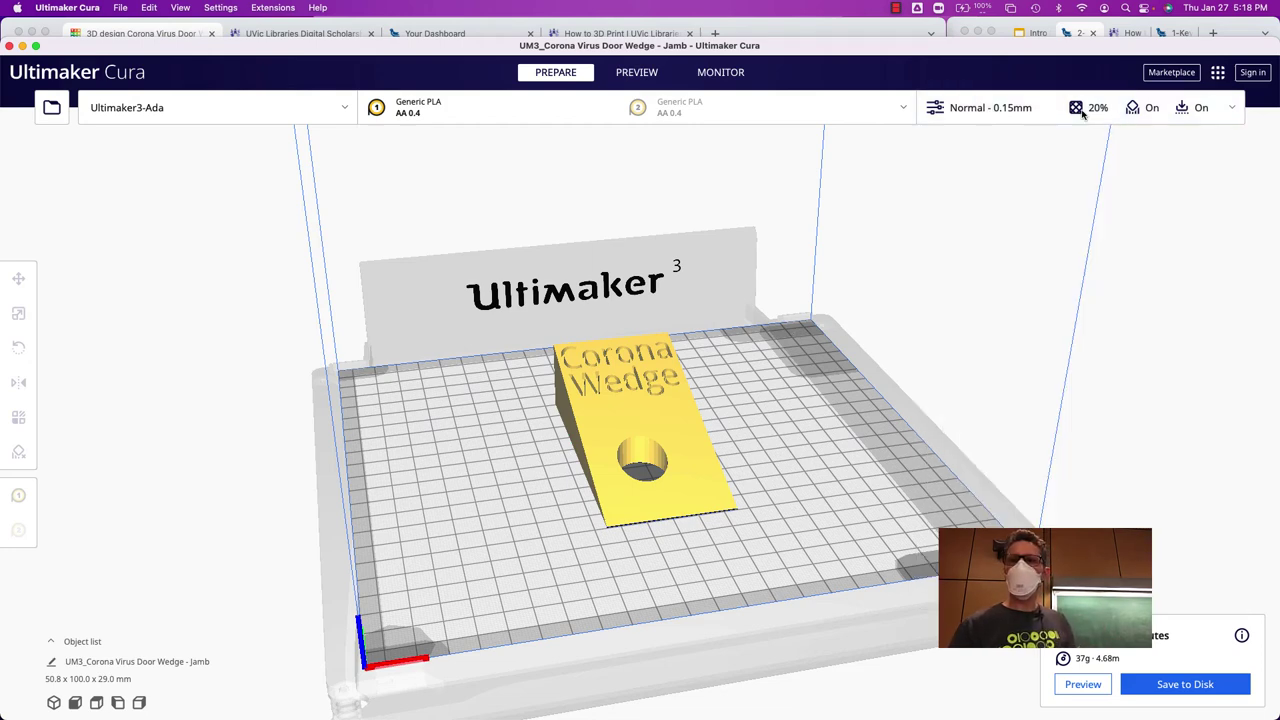
left_click(1082, 113)
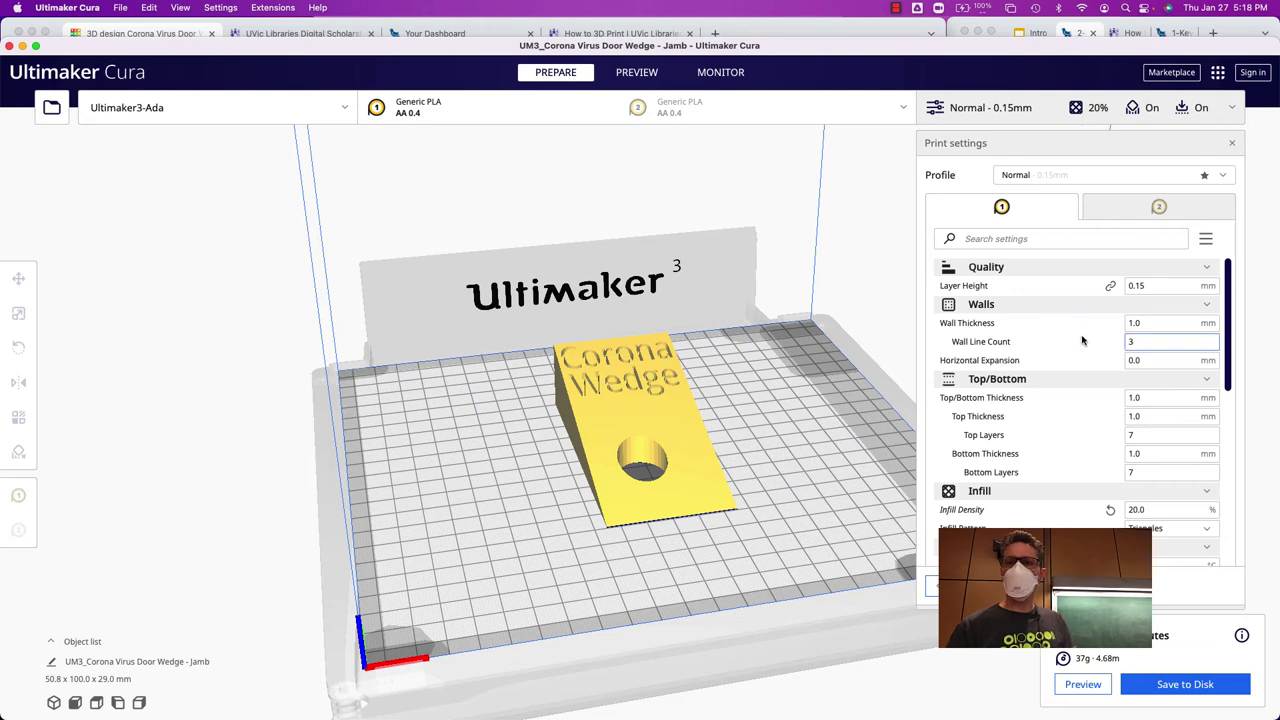
scroll(1081, 340, "down", 1)
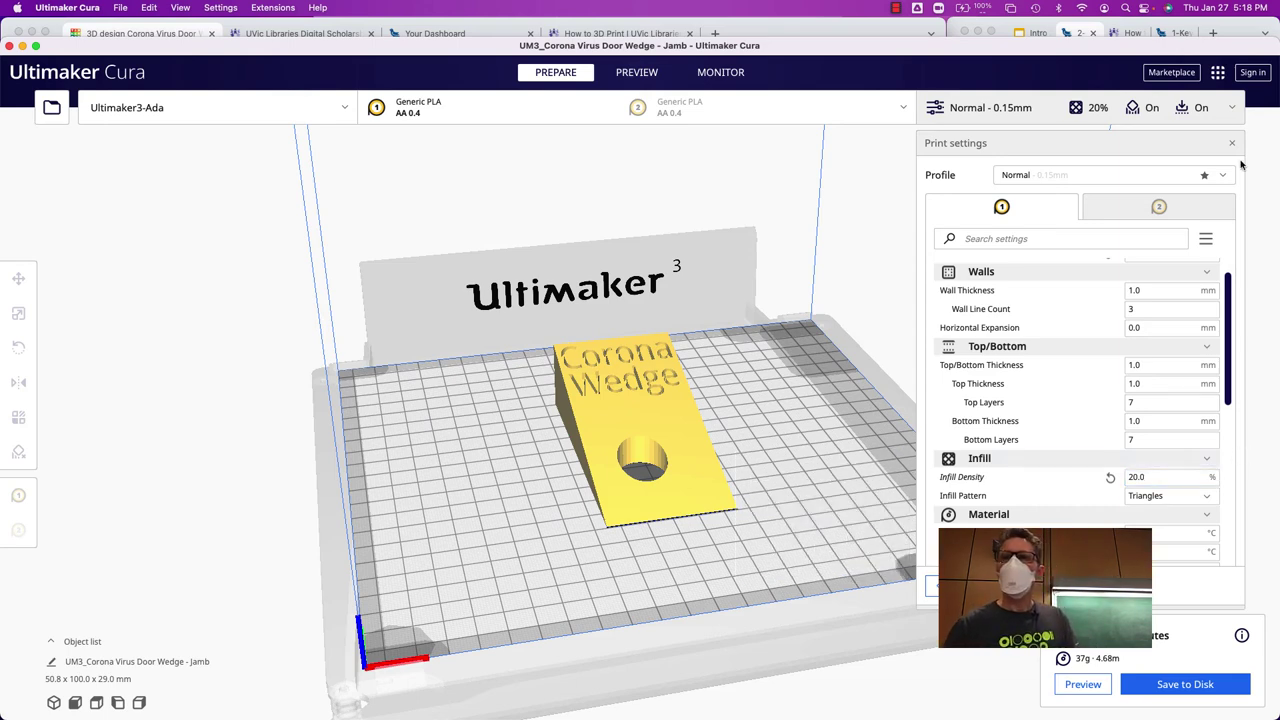
left_click(1190, 114)
left_click(1190, 114)
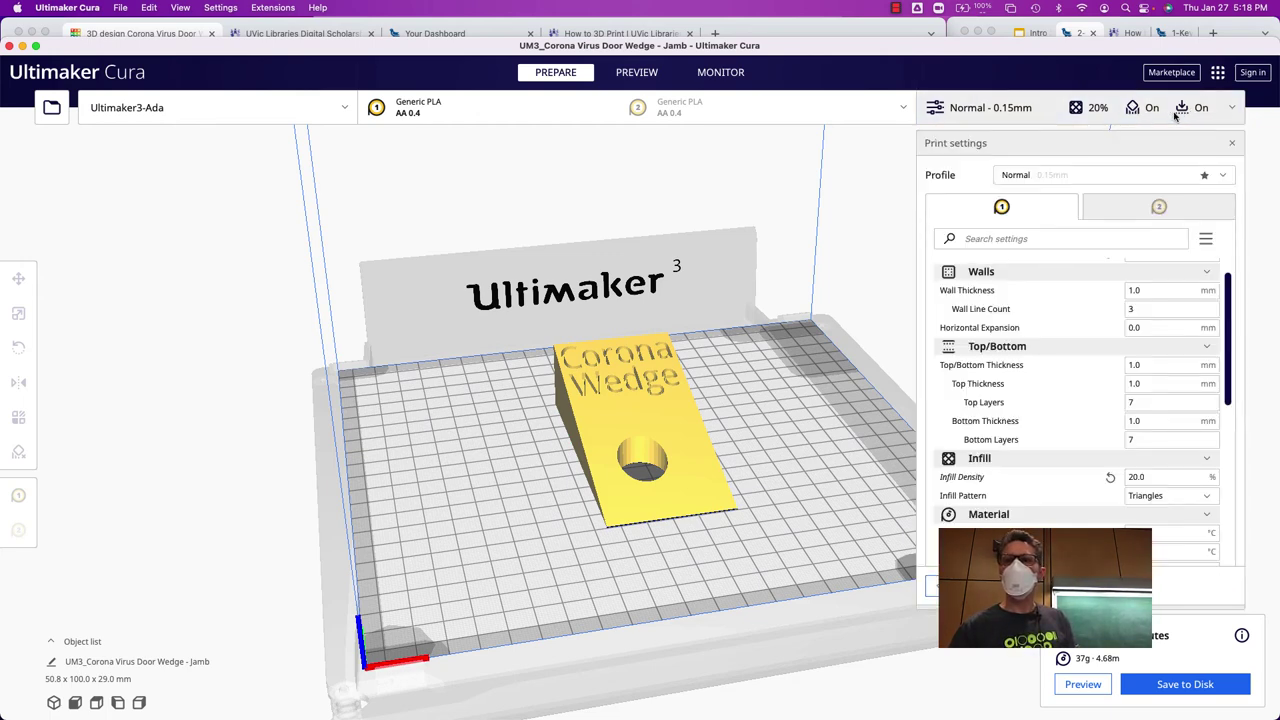
scroll(1080, 340, "down", 3)
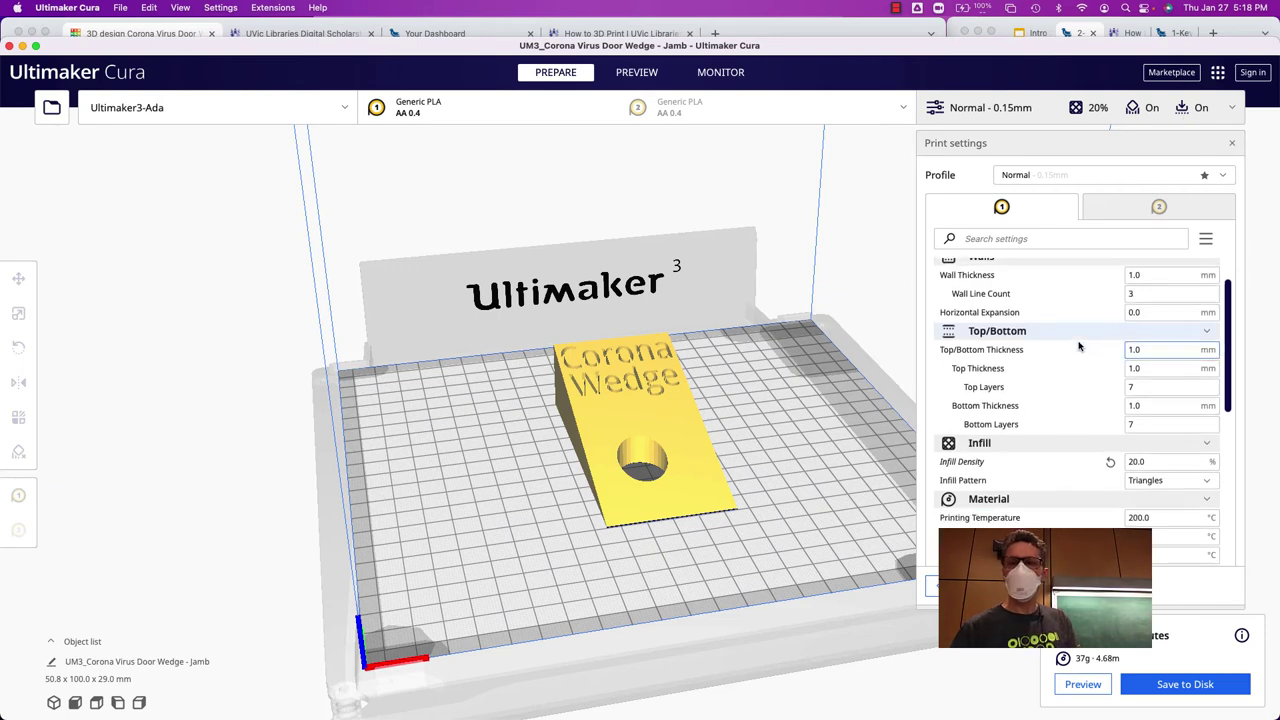
scroll(1122, 437, "down", 5)
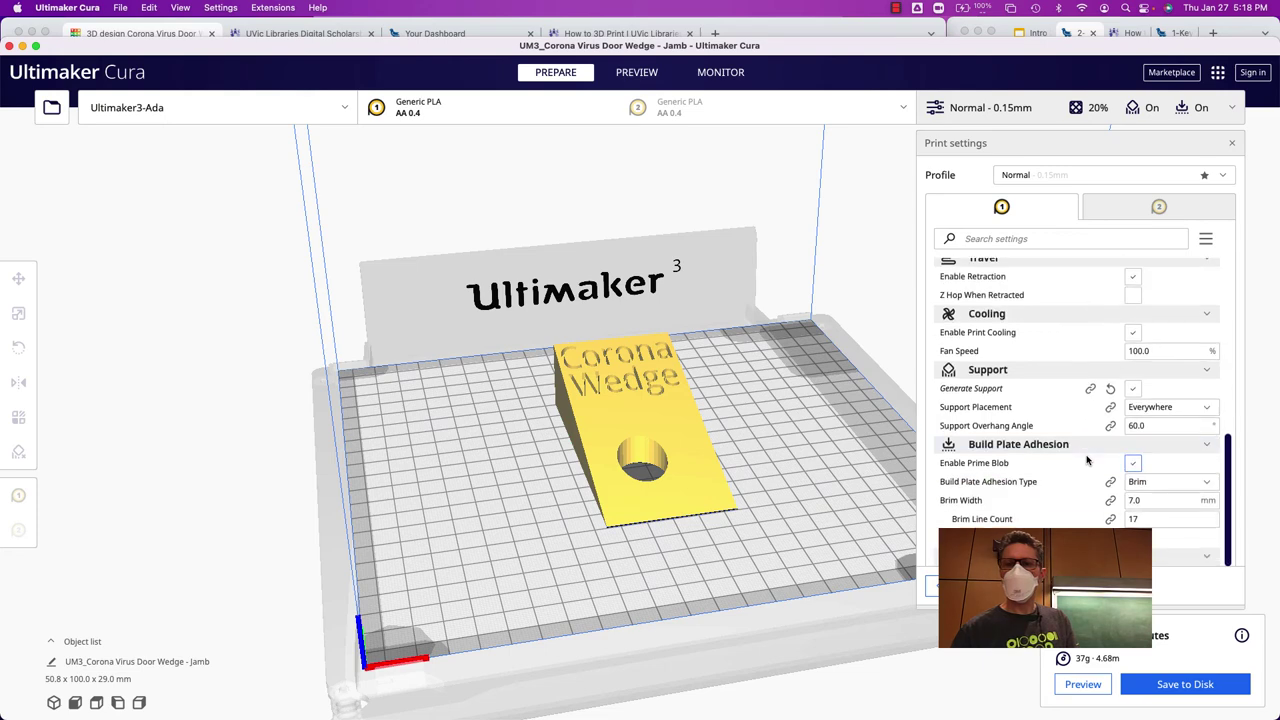
scroll(1087, 460, "up", 2)
scroll(1087, 460, "up", 1)
scroll(1087, 460, "down", 1)
scroll(1153, 494, "down", 1)
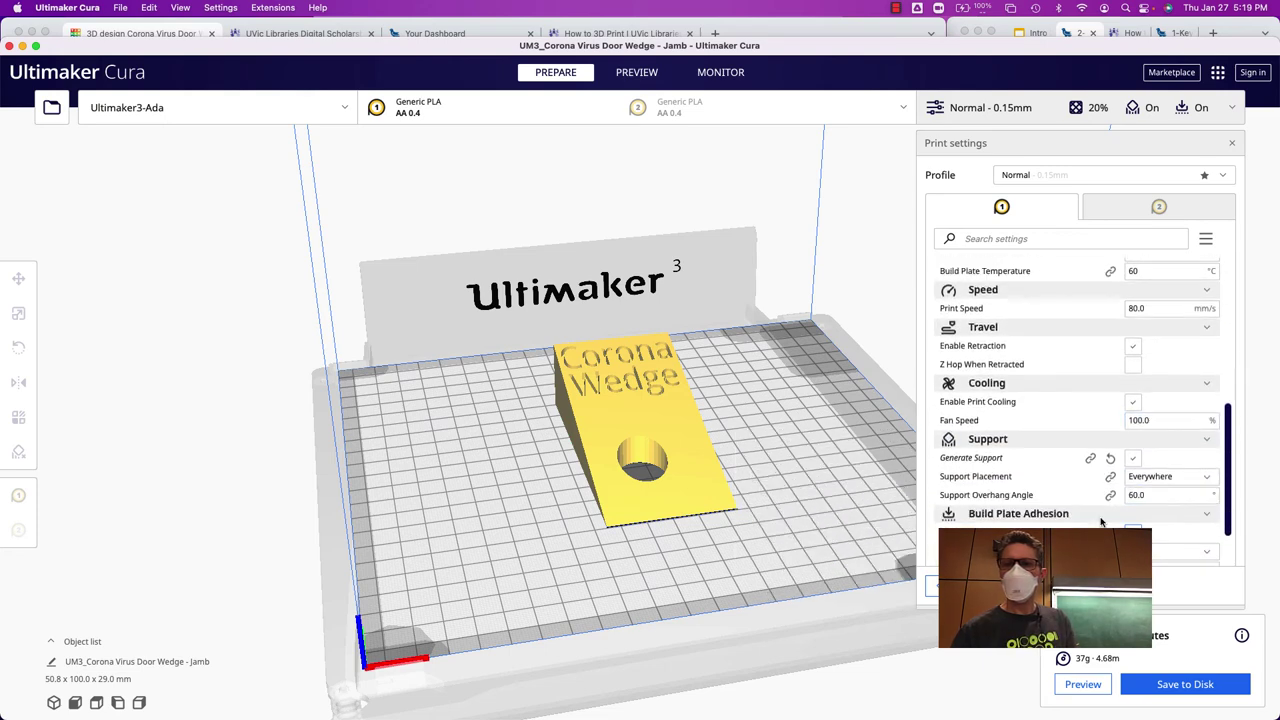
mouse_move(1153, 494)
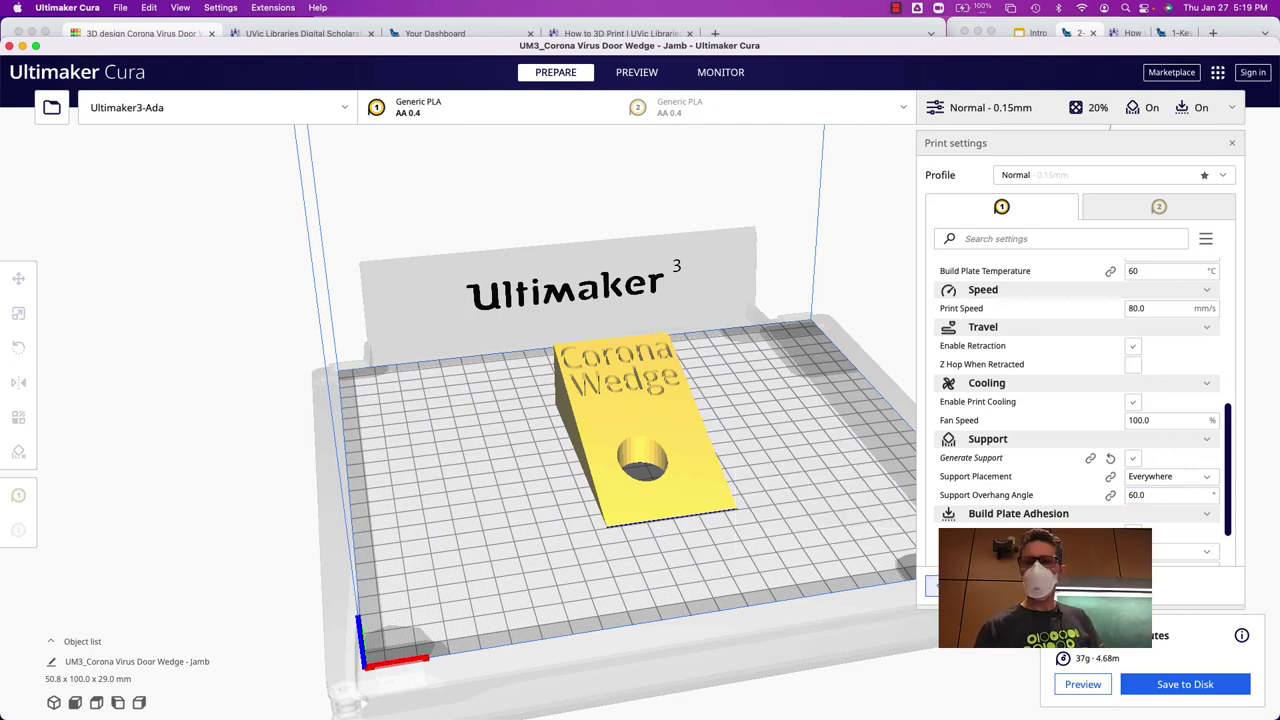
Return to Recommended settings and toggle Support off and back on, keeping Adhesion enabled
left_click(975, 587)
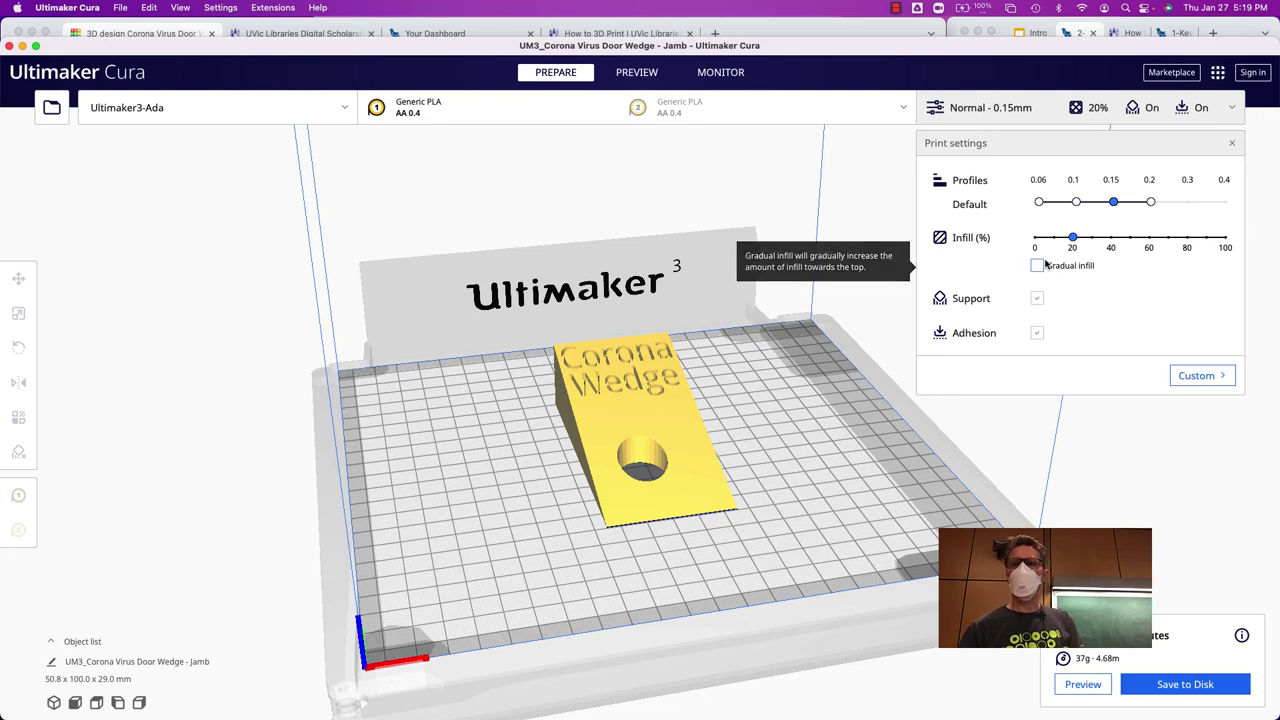
left_click(1037, 299)
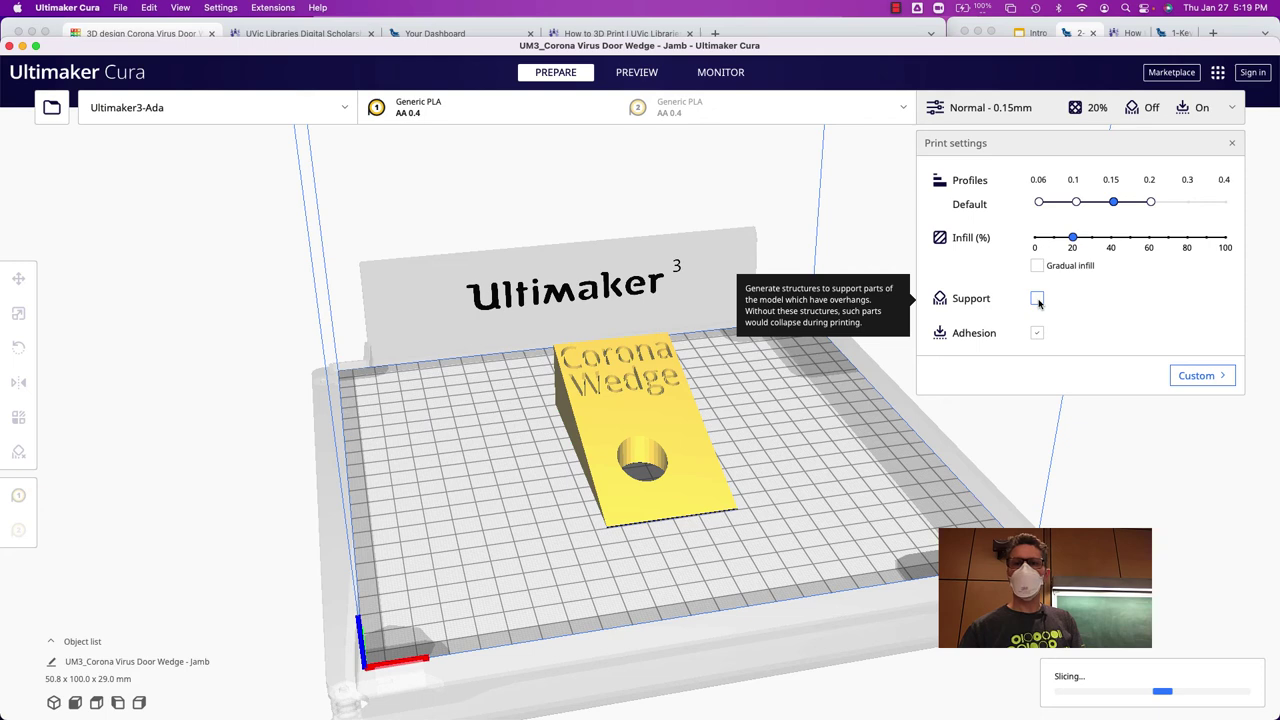
left_click(1037, 300)
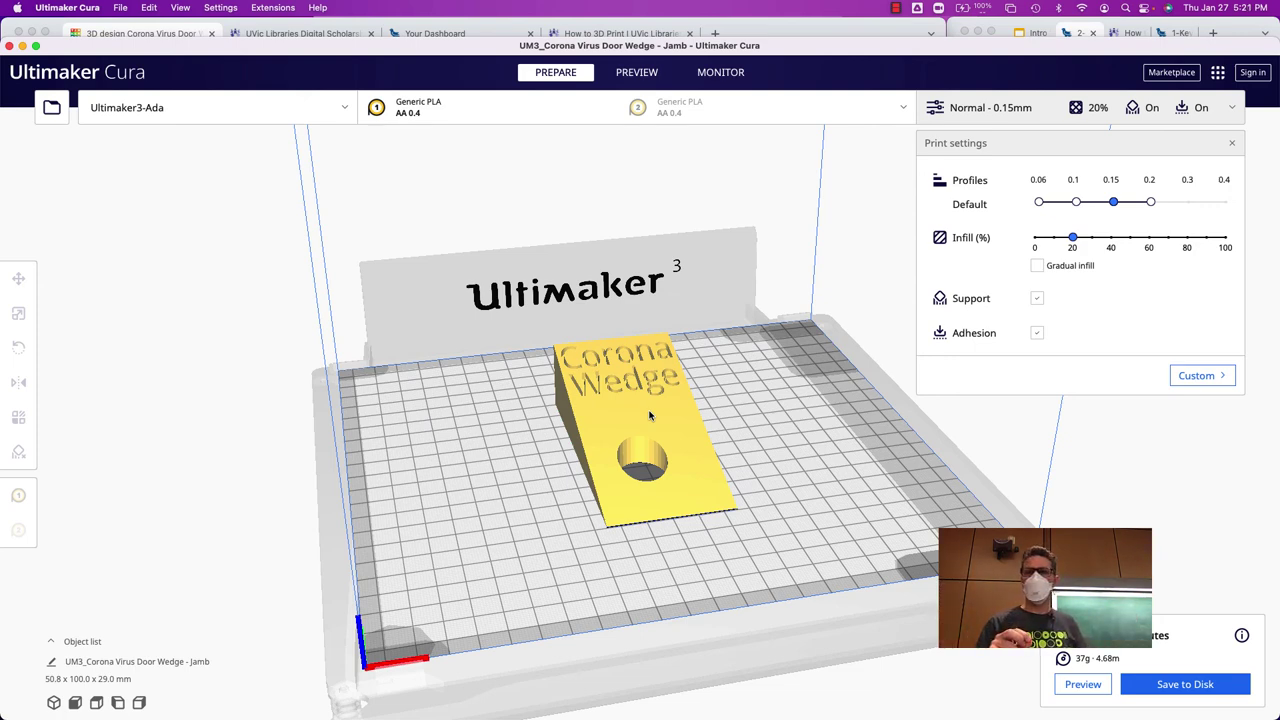
Show the sliced wedge in the layer PREVIEW, orbit around it, and select the model
left_click(634, 74)
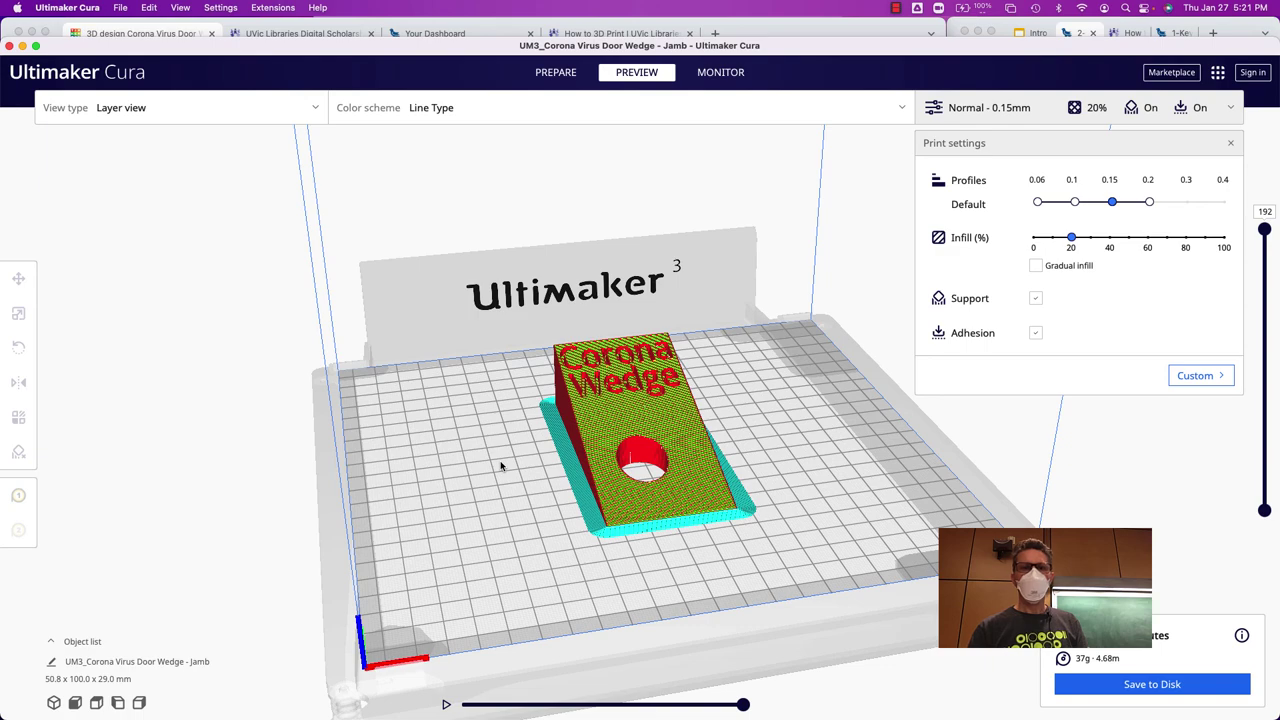
right_click_drag(502, 466, 545, 452)
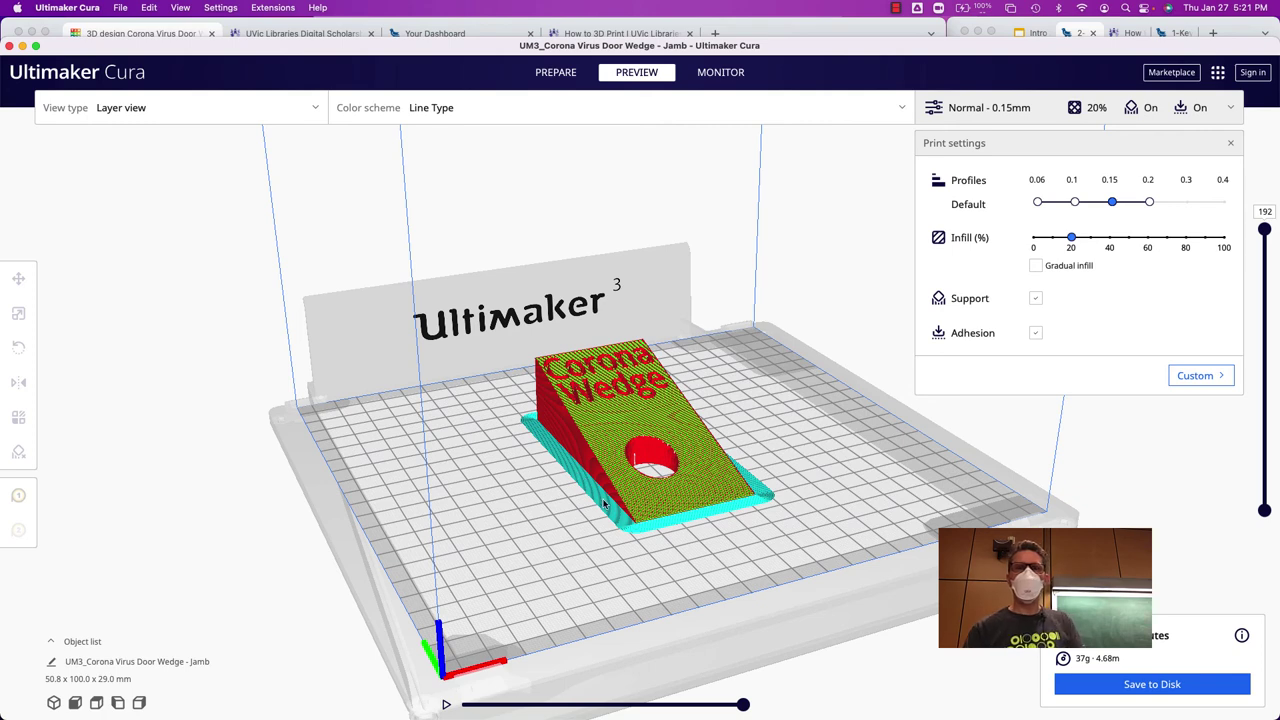
left_click(630, 420)
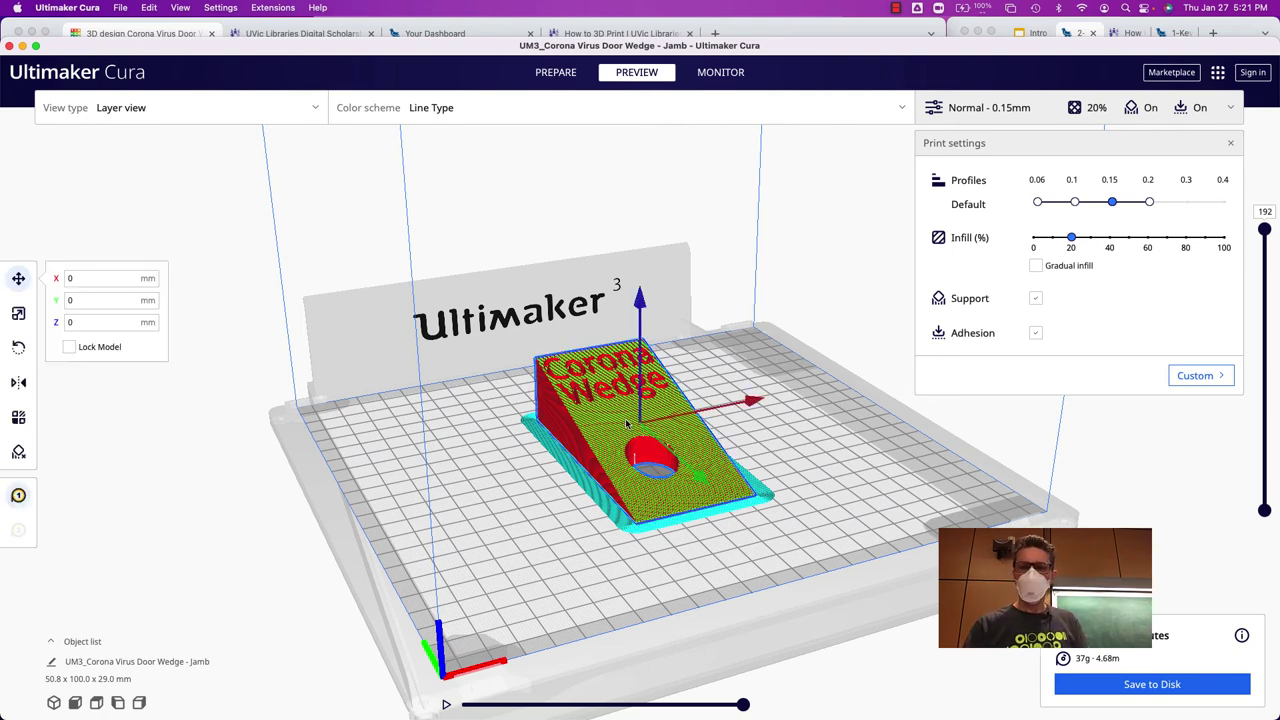
Delete the wedge and load Snowman Ornament.stl from Downloads onto the build plate
key("Delete")
left_click(120, 8)
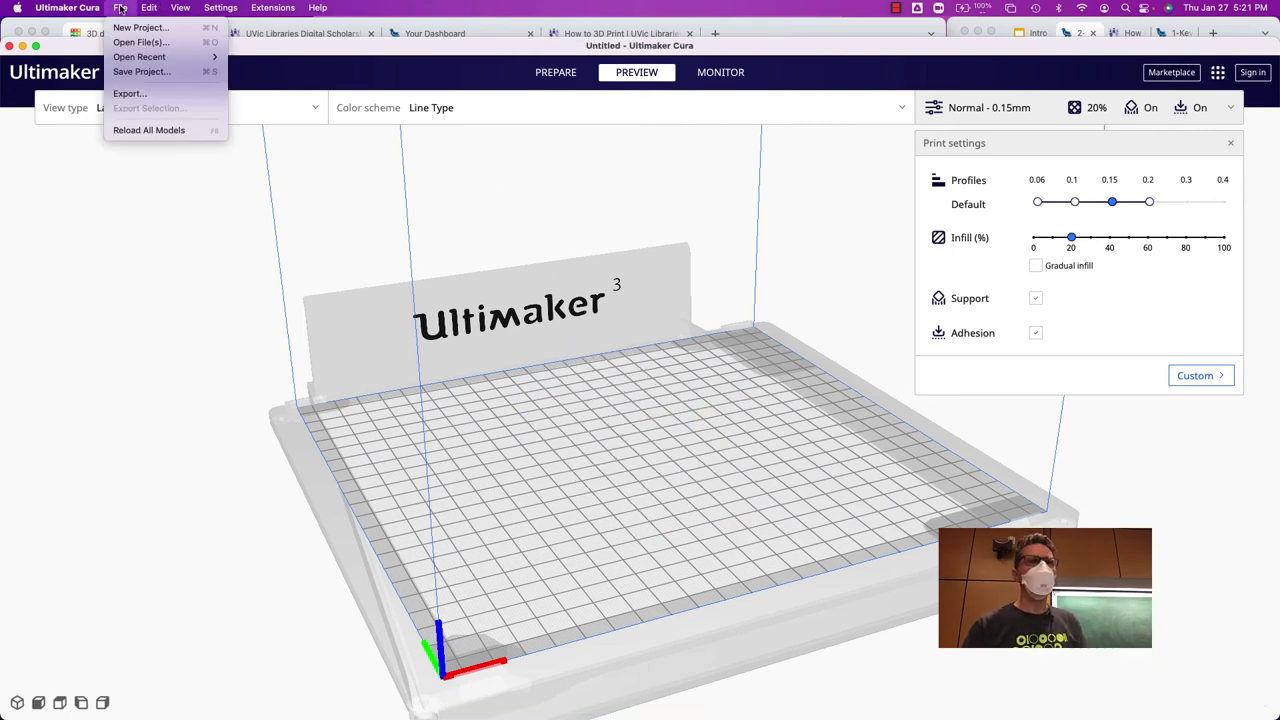
key("Escape")
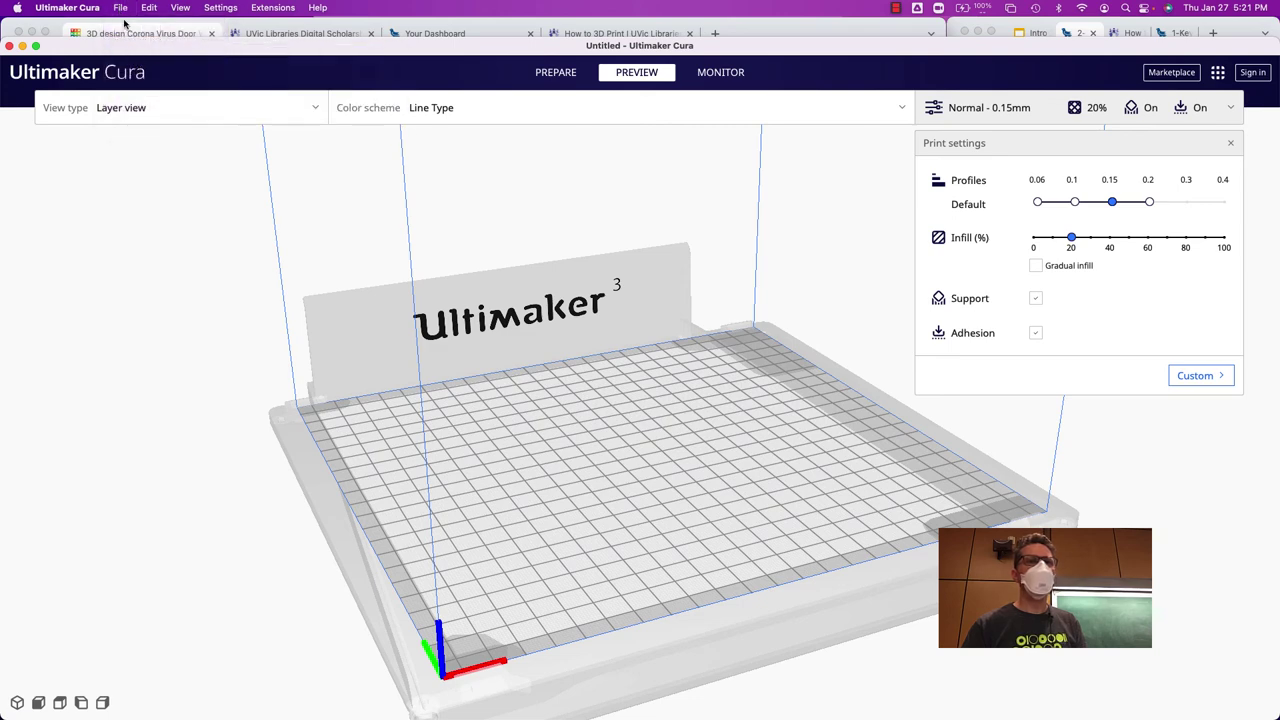
left_click(121, 9)
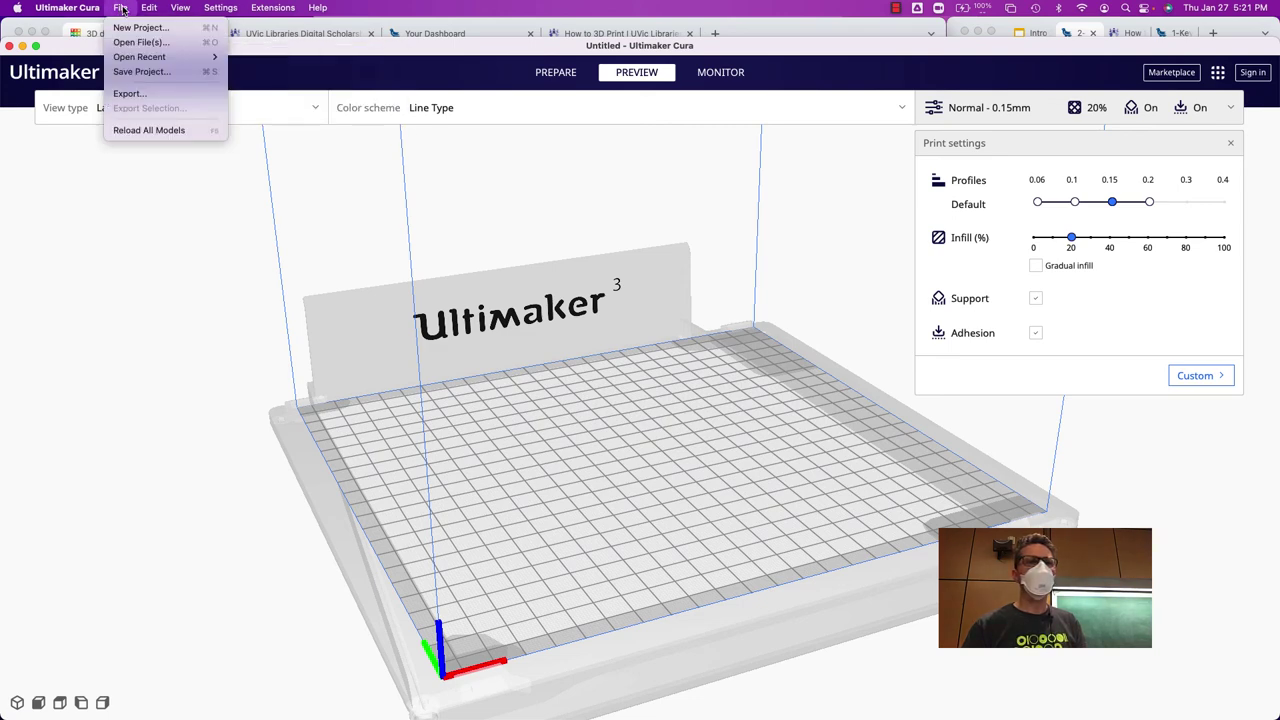
left_click(136, 44)
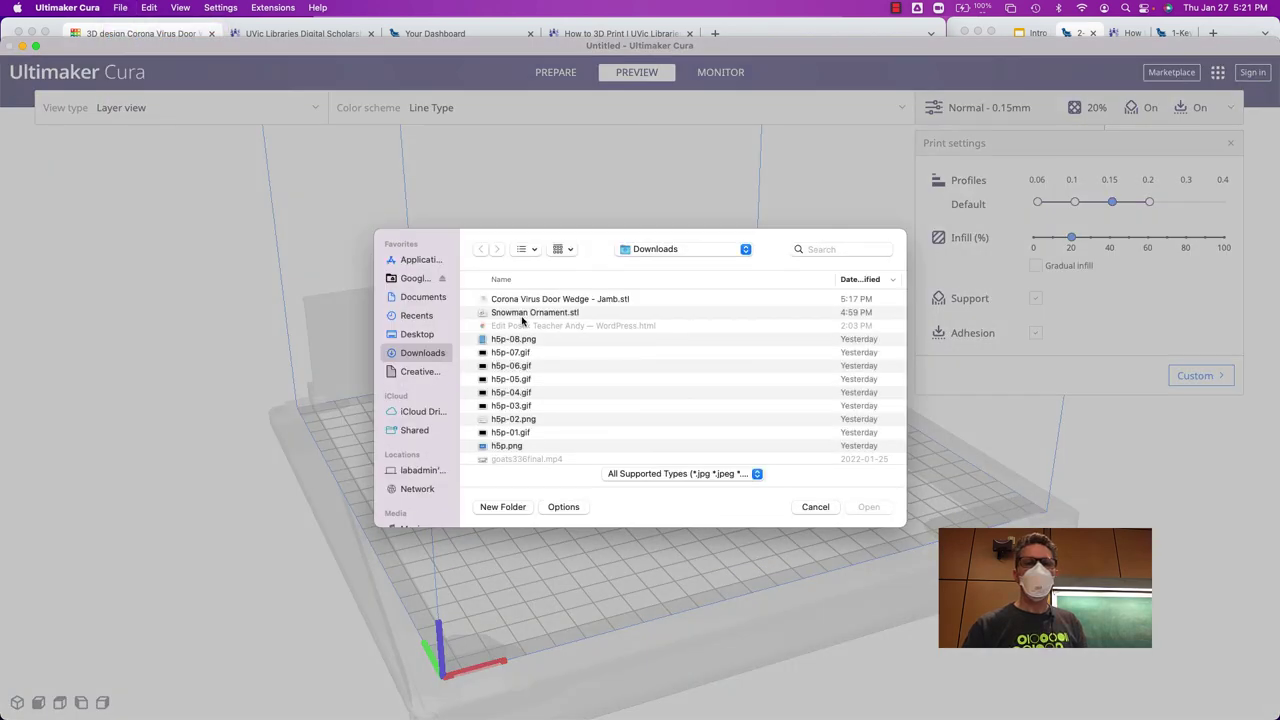
double_click(527, 311)
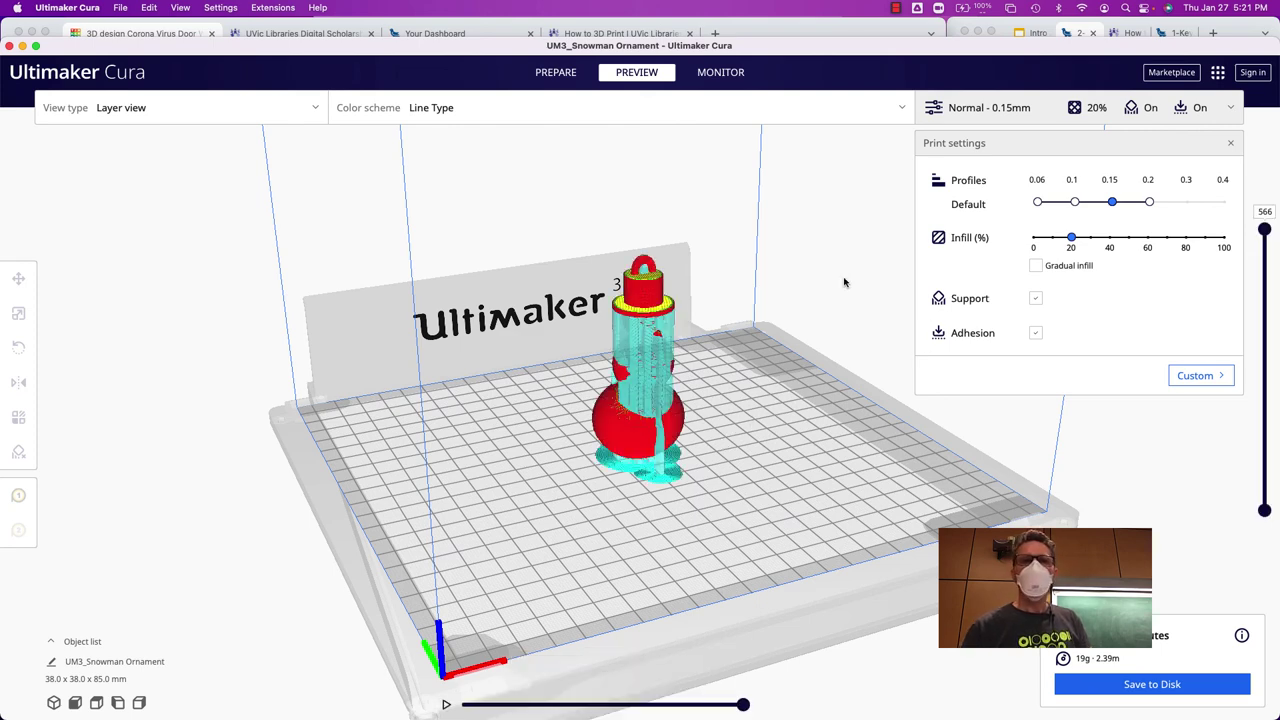
Preview the snowman's slice without support, then re-enable support for the 19 g, 2.39 m estimate
left_click(557, 73)
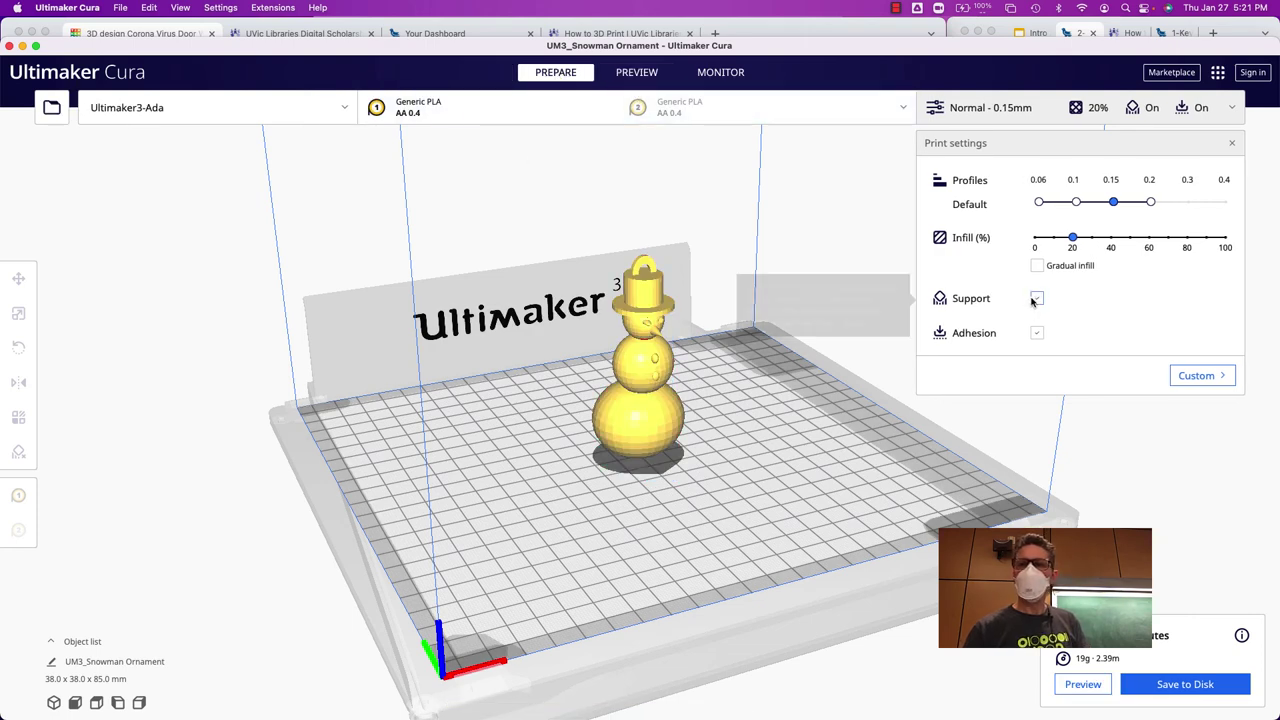
left_click(637, 73)
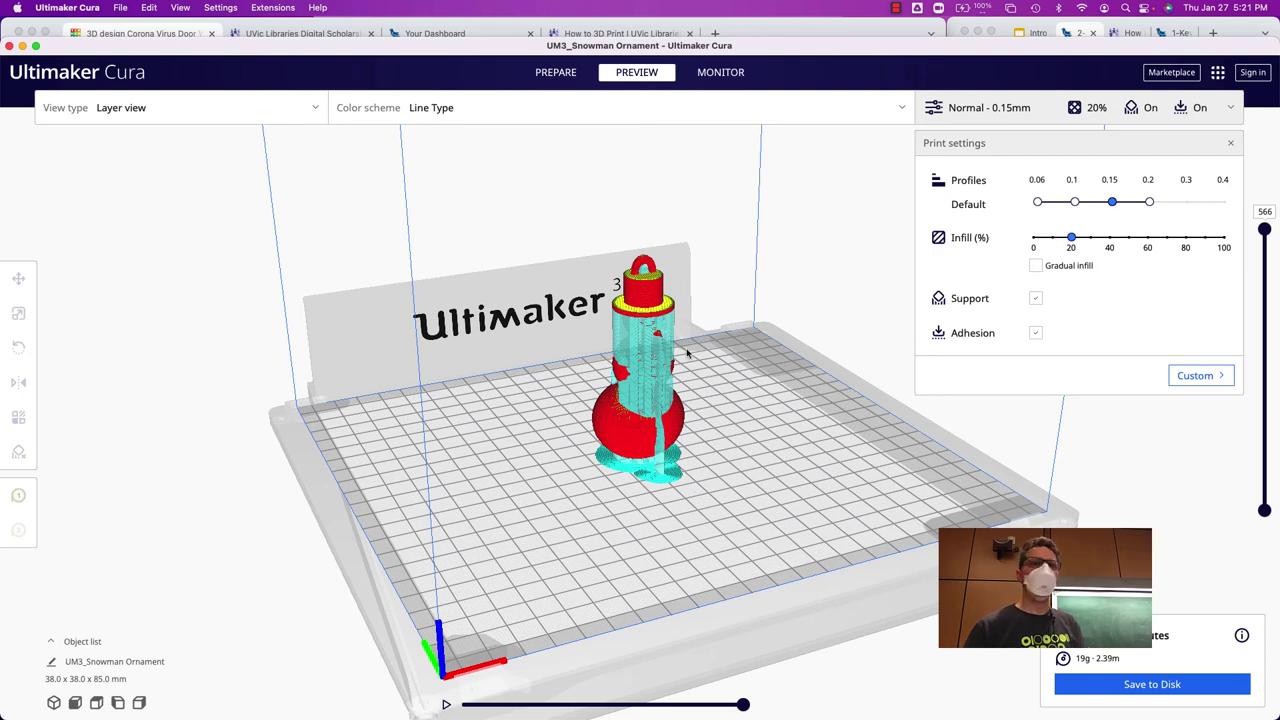
left_click(1036, 299)
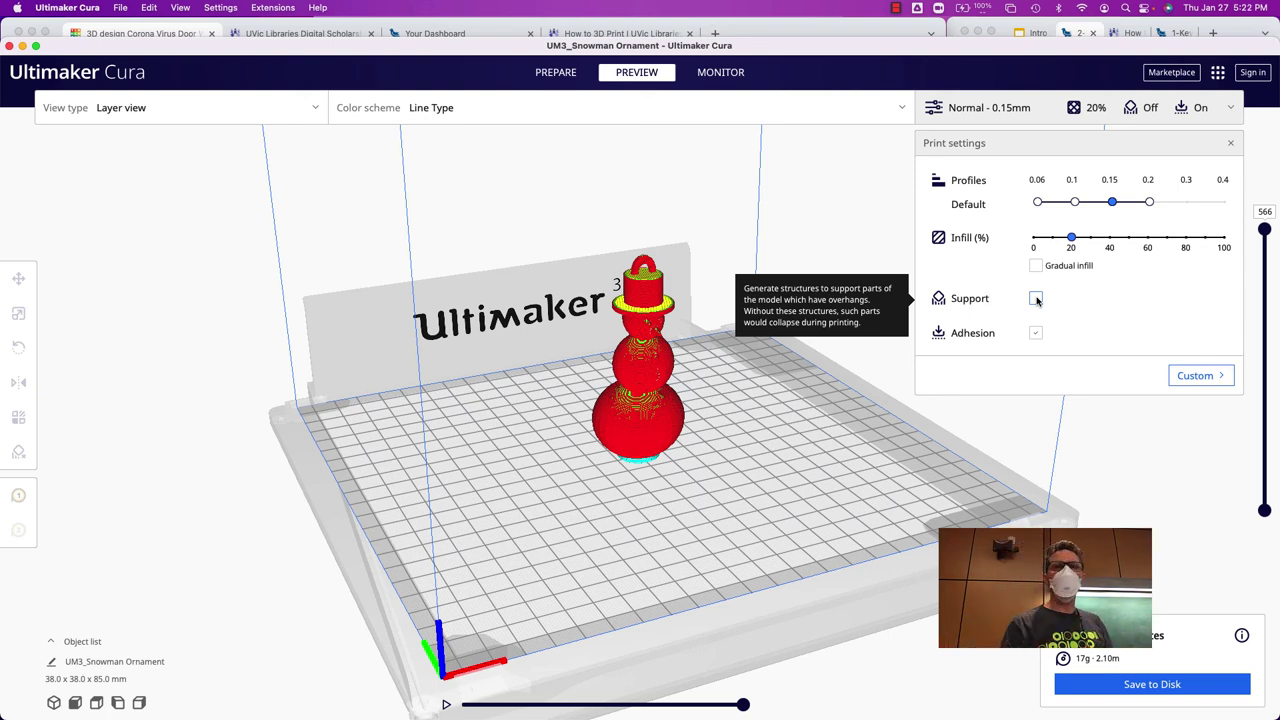
left_click(1035, 300)
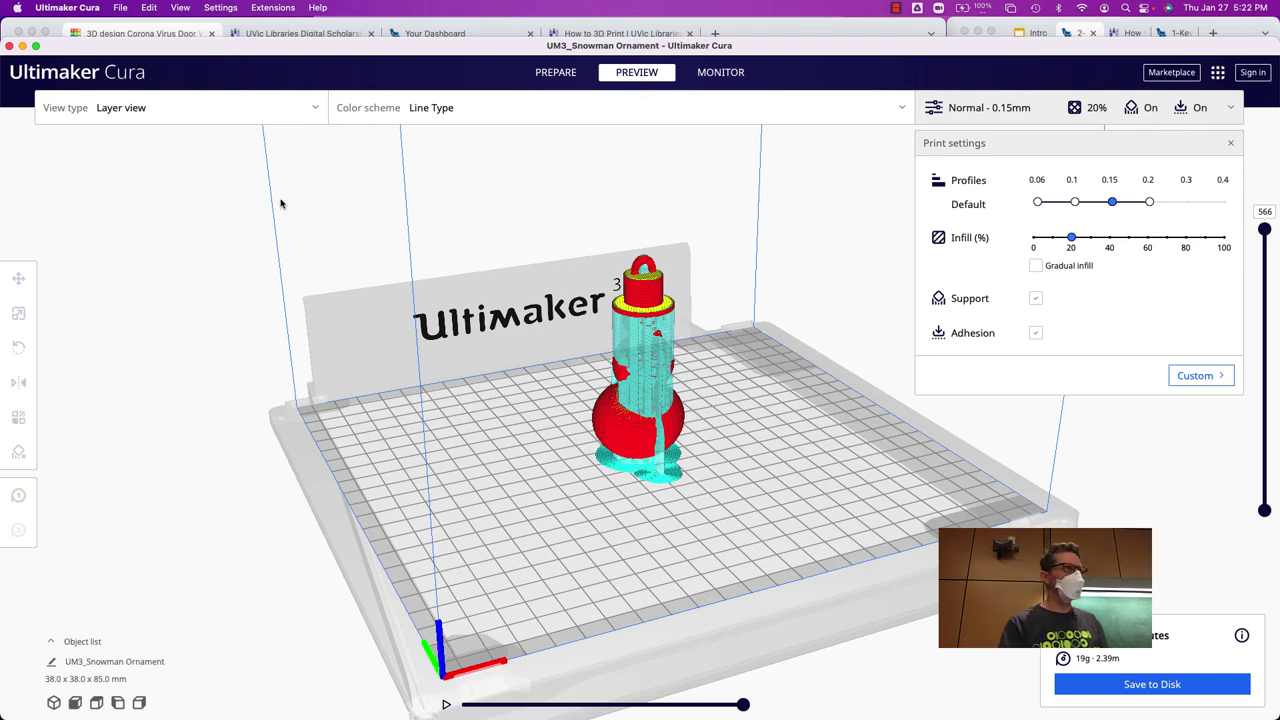
Save the snowman setup as project file UM3_Snowman Ornament in Downloads
left_click(120, 8)
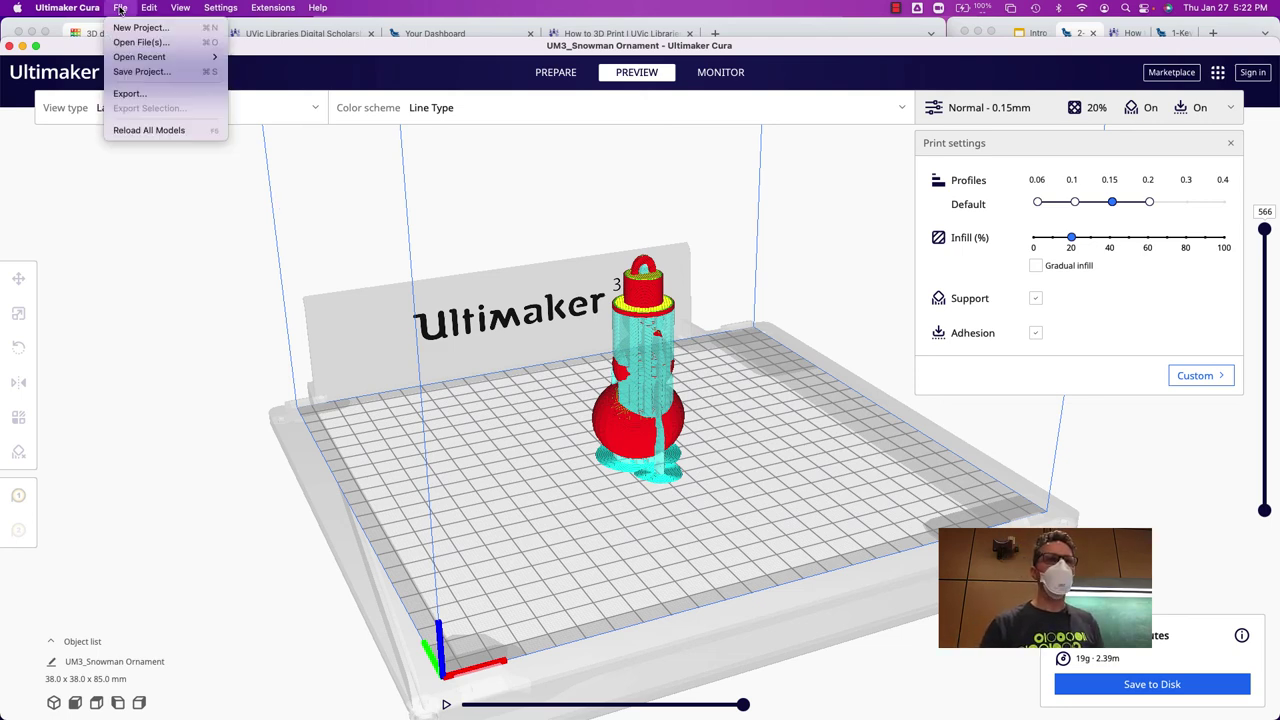
left_click(140, 72)
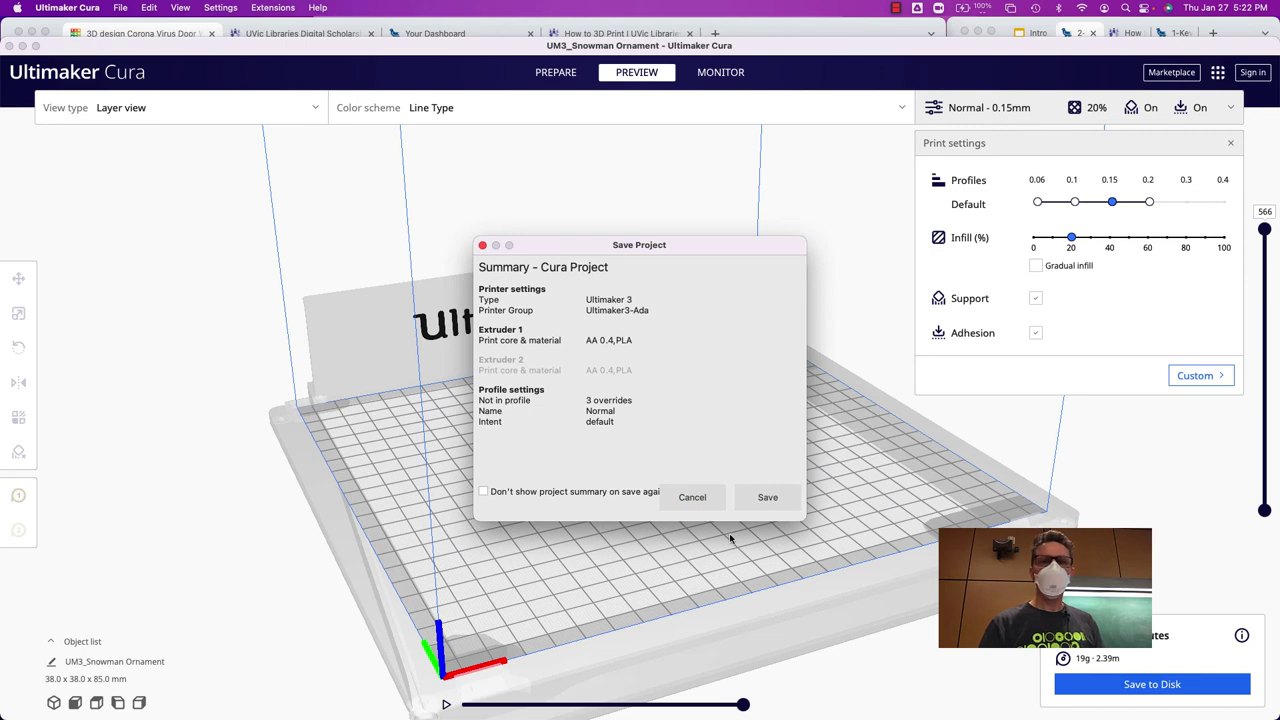
left_click(773, 503)
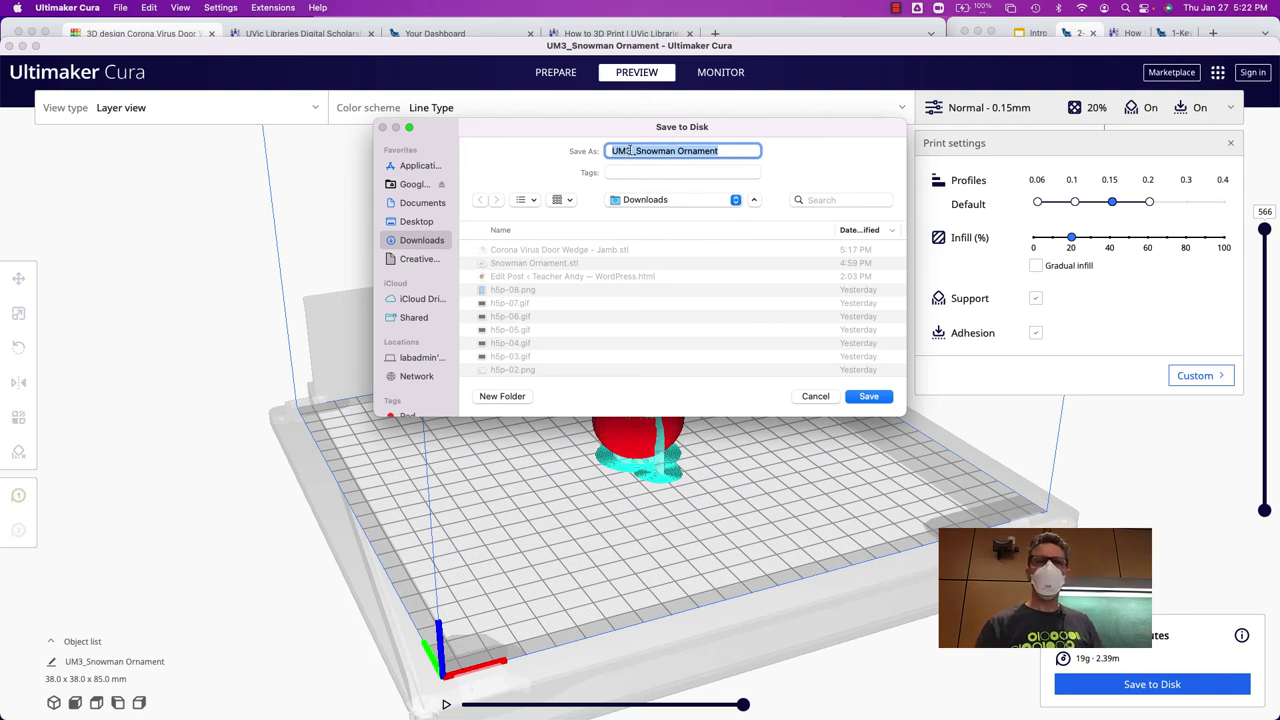
left_click(868, 397)
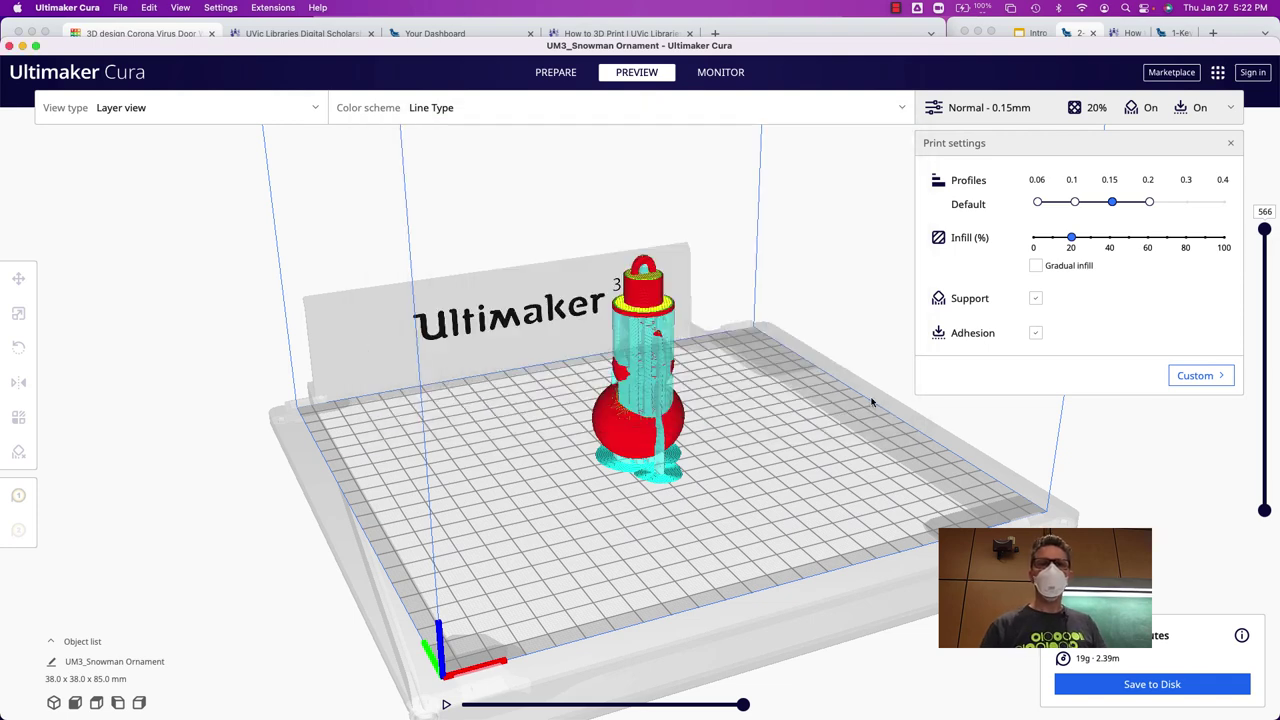
Open the UVic Libraries How to 3D Print page and scroll through its submission guide
left_click(787, 31)
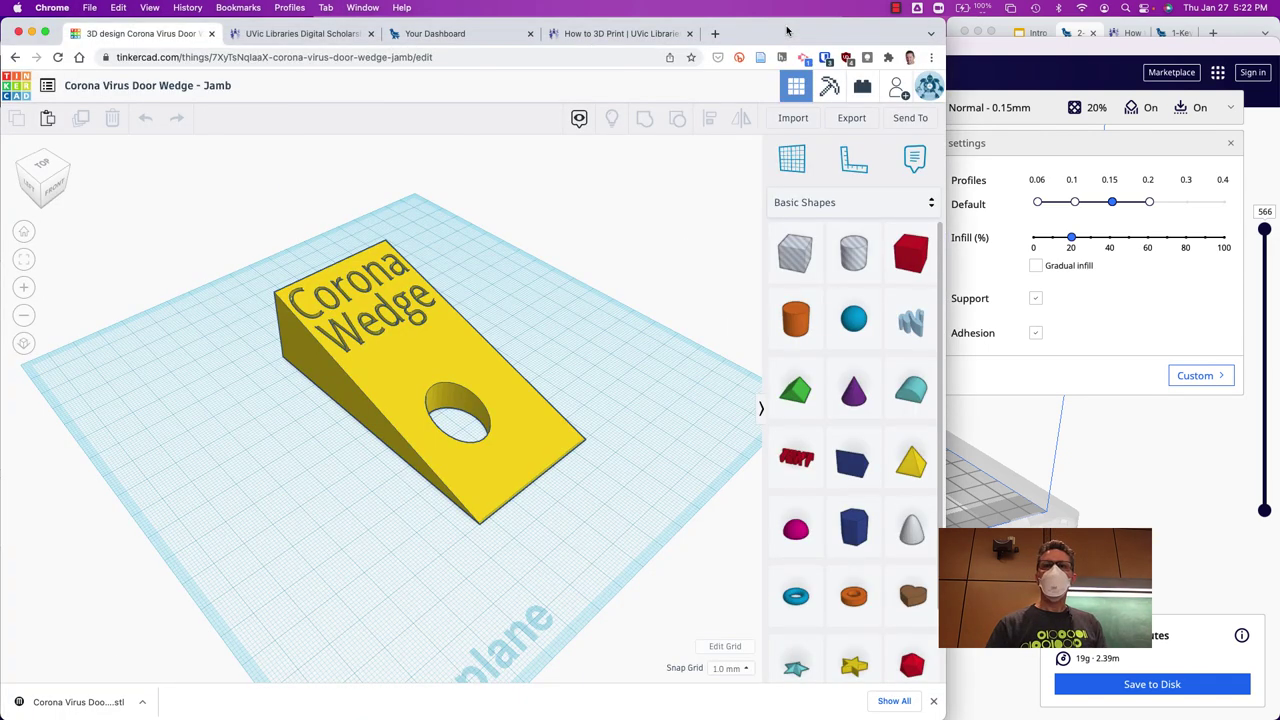
left_click(323, 34)
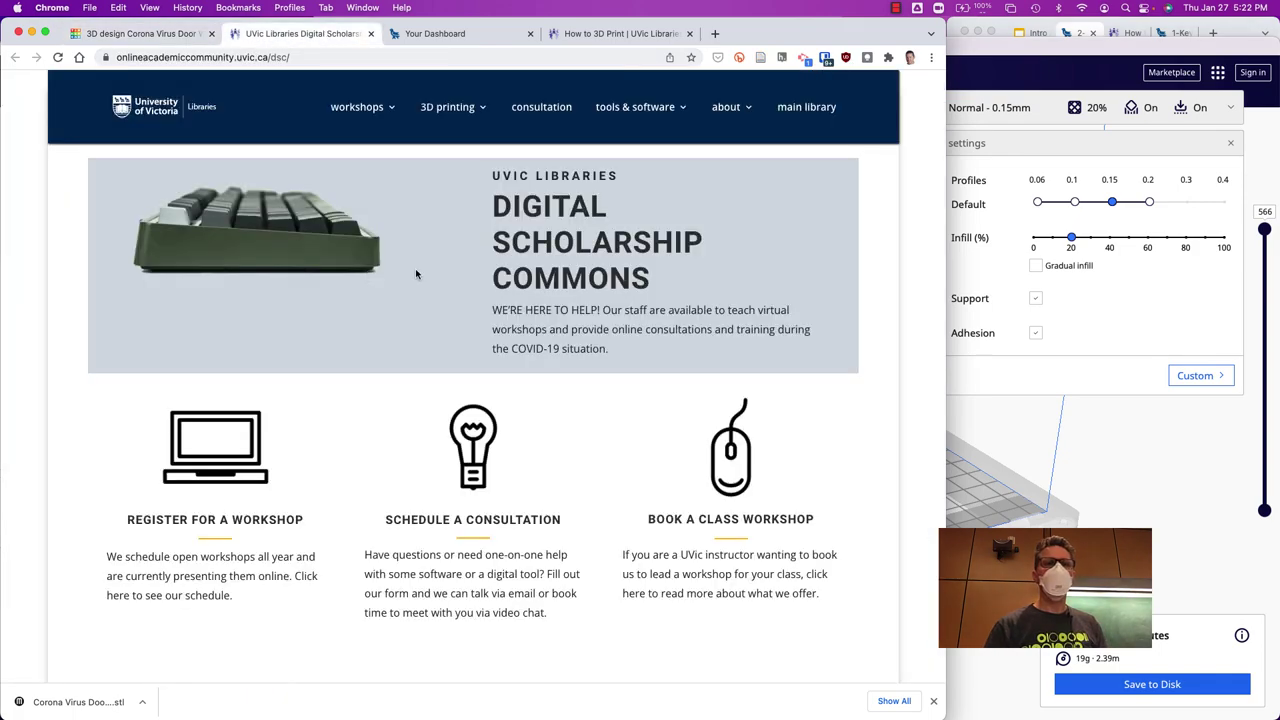
mouse_move(457, 115)
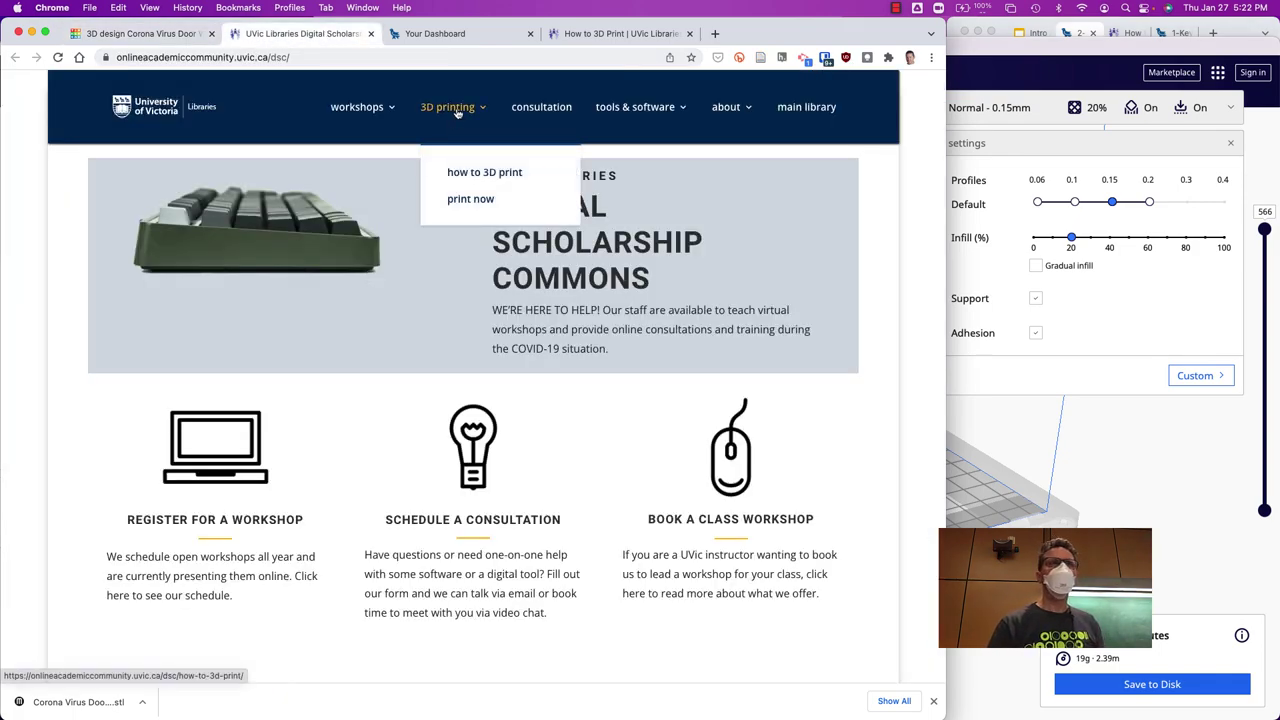
left_click(473, 173)
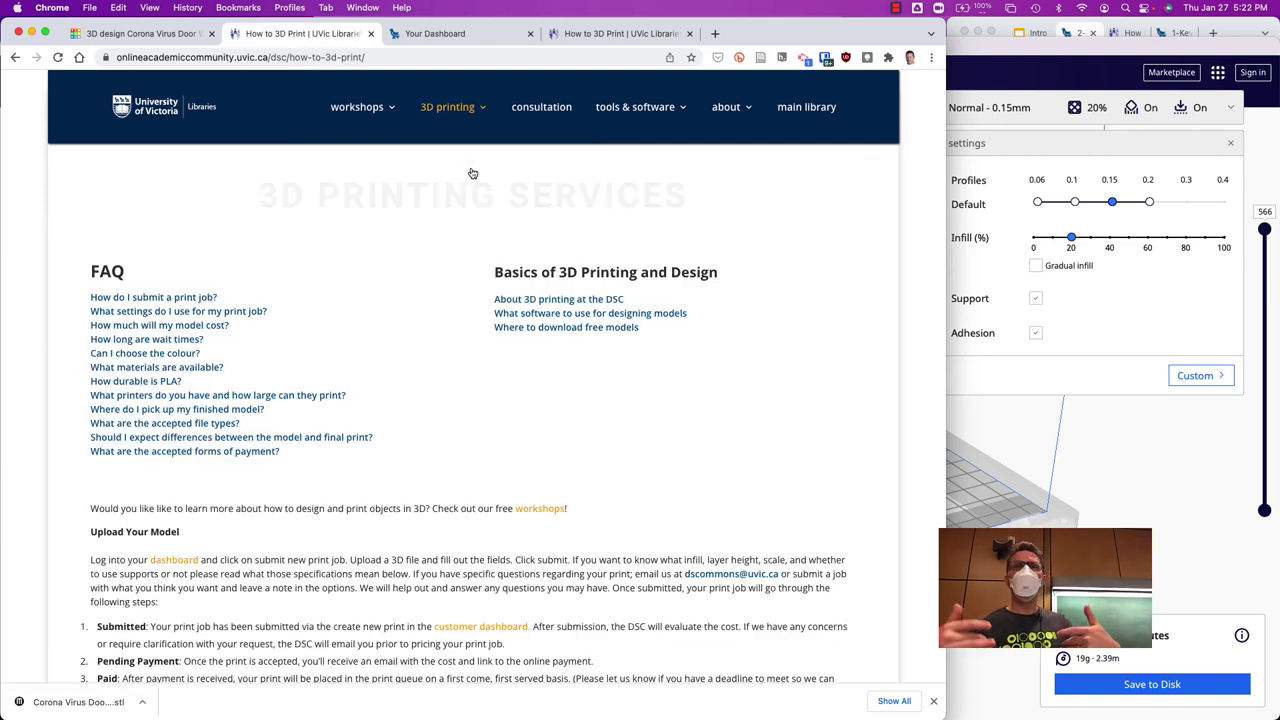
scroll(451, 410, "down", 6)
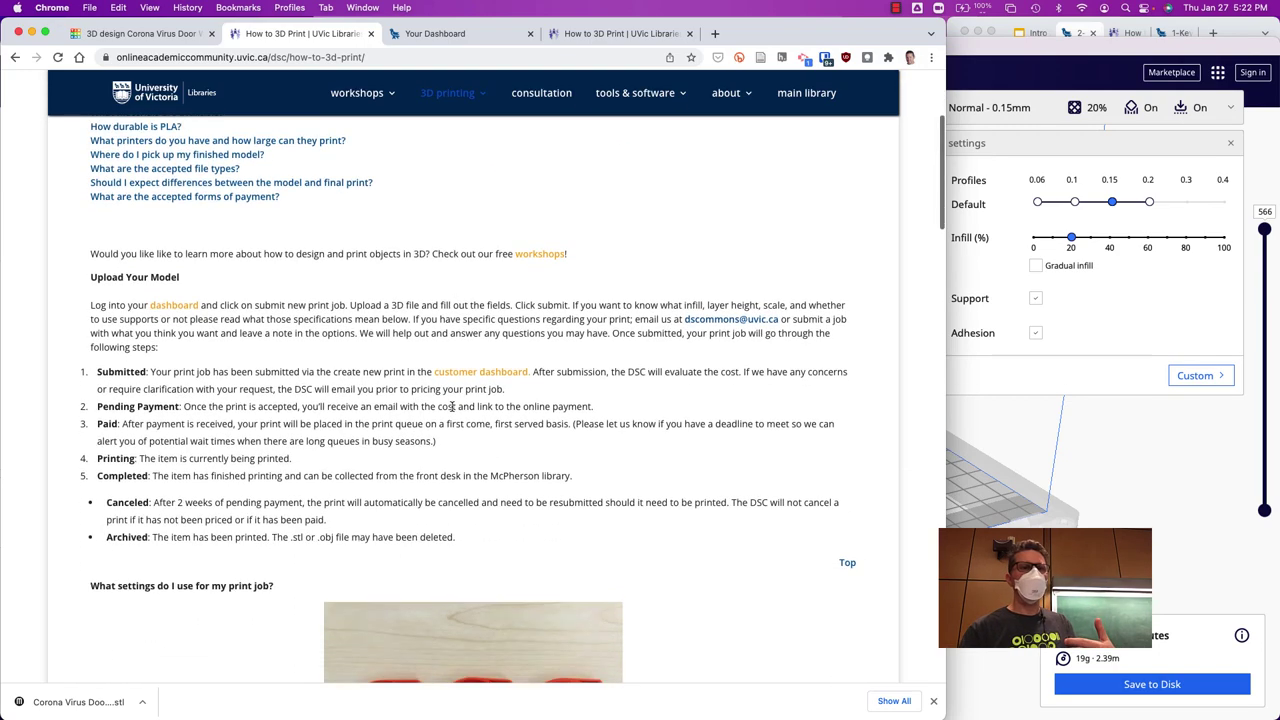
scroll(451, 410, "down", 15)
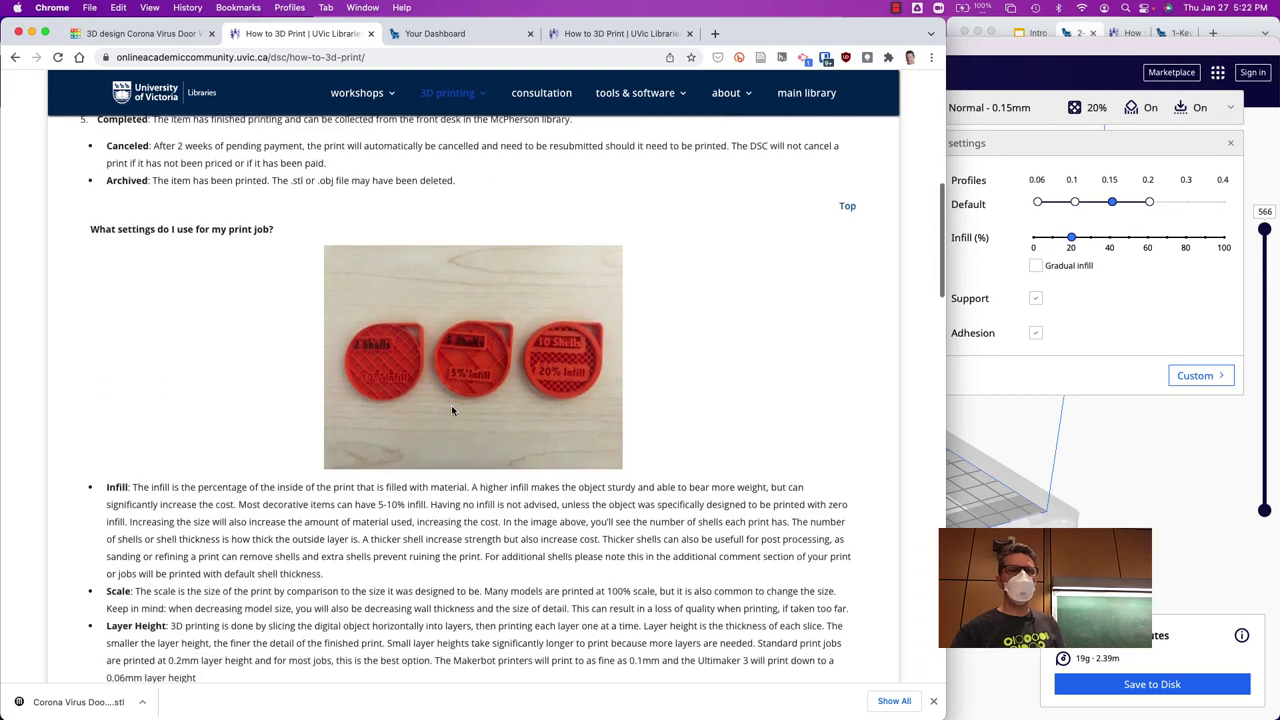
scroll(451, 410, "up", 20)
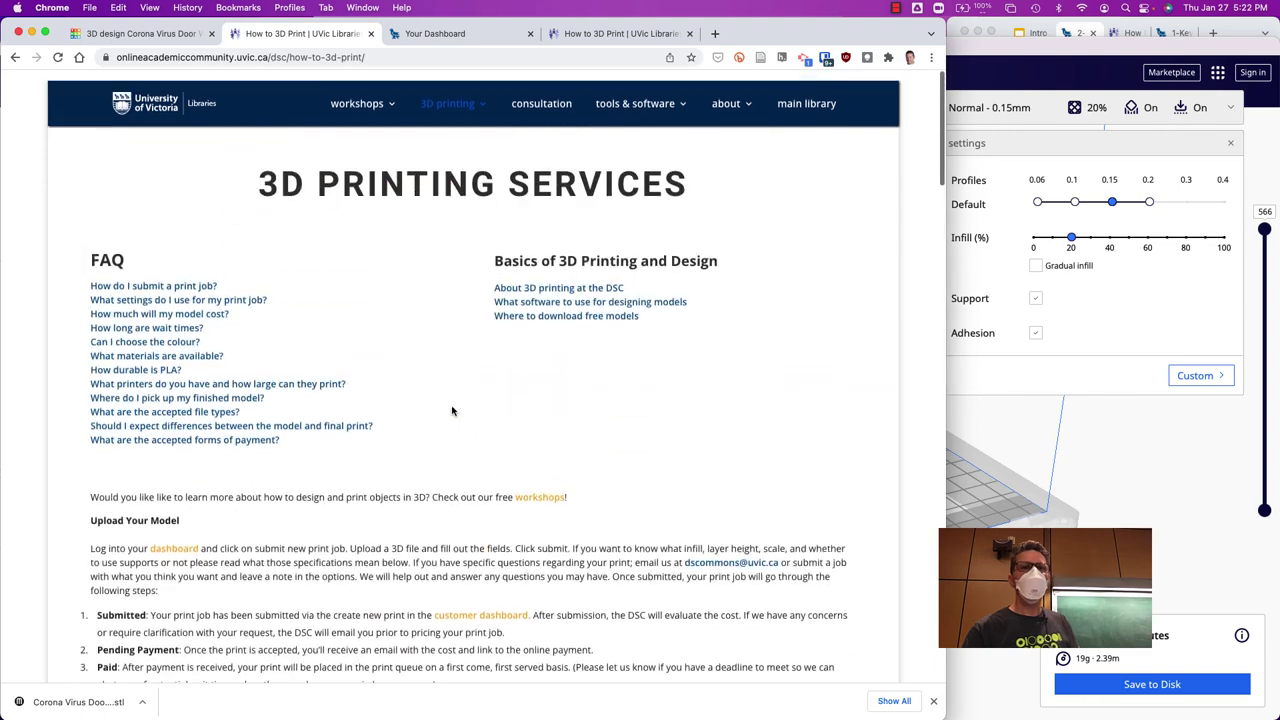
mouse_move(451, 108)
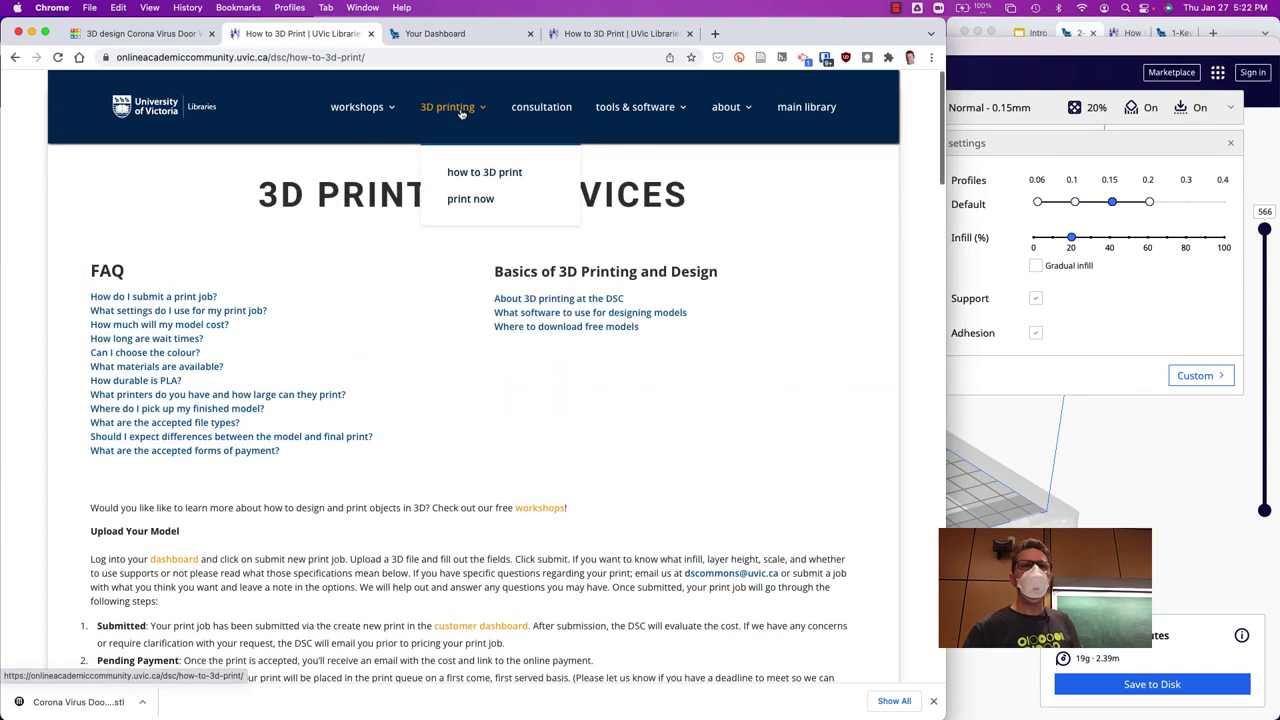
Open the print dashboard and create a new print job named 'CSC project'
left_click(476, 201)
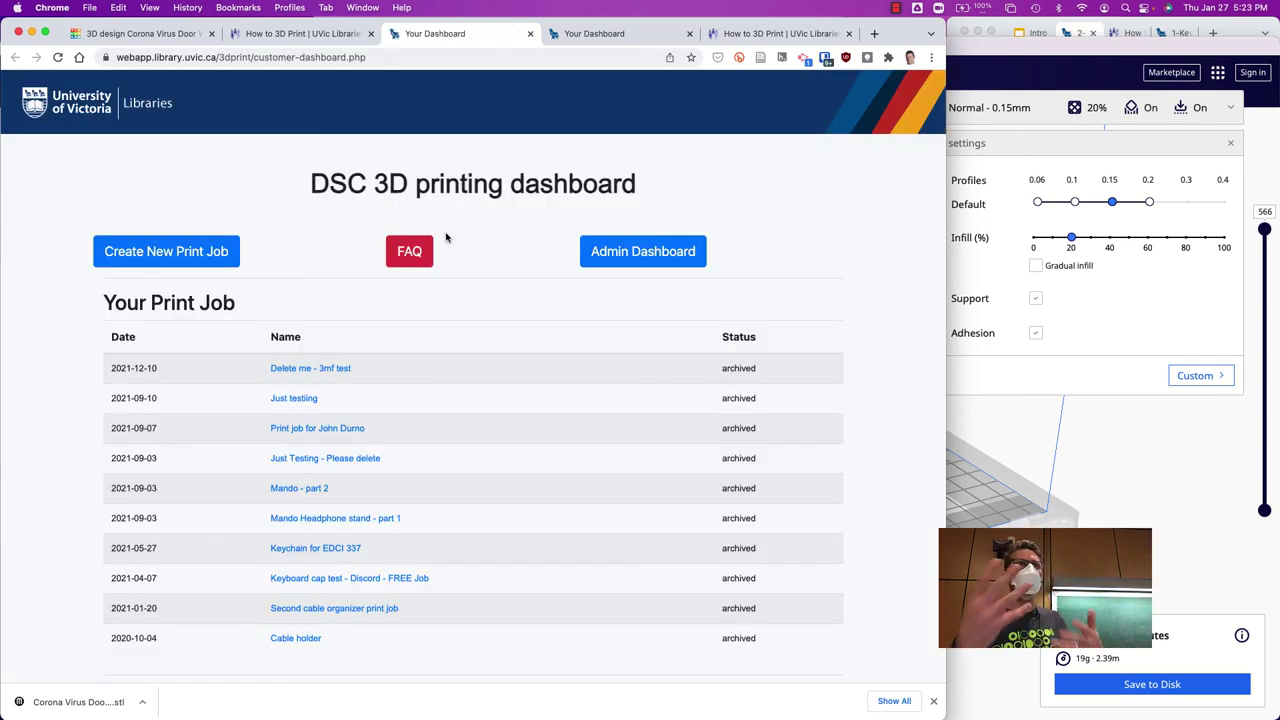
left_click(165, 255)
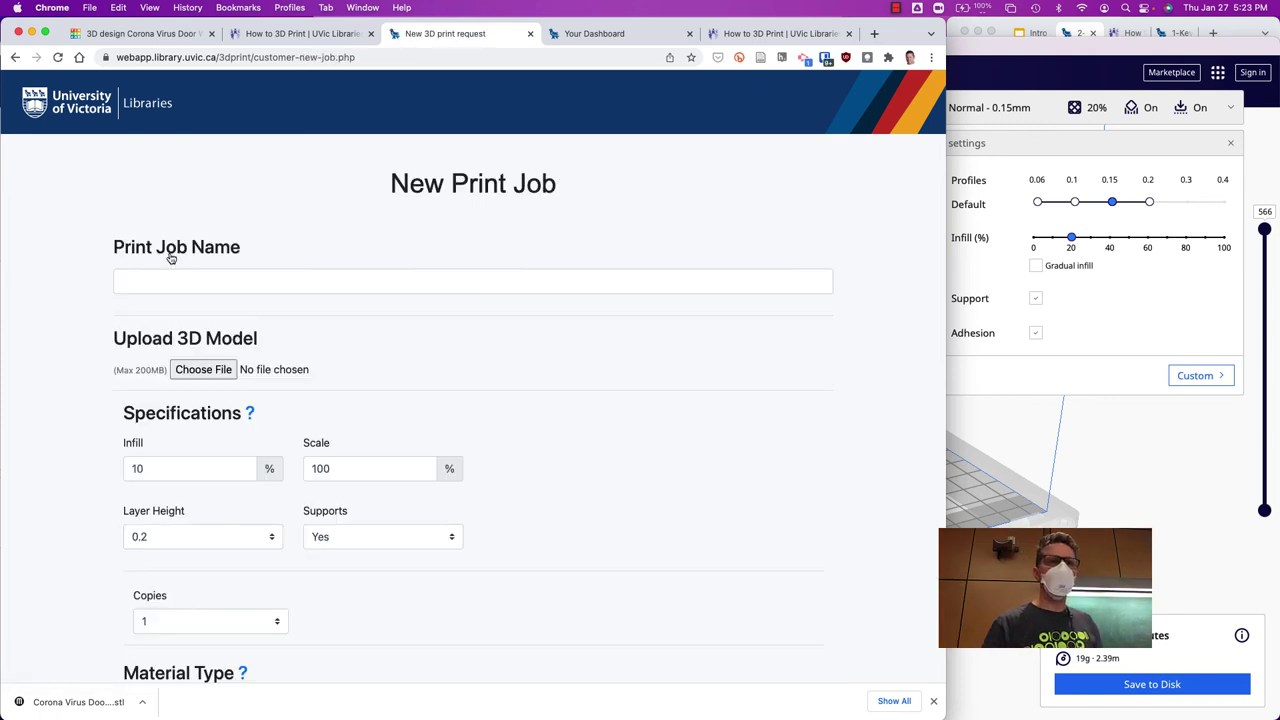
left_click(162, 281)
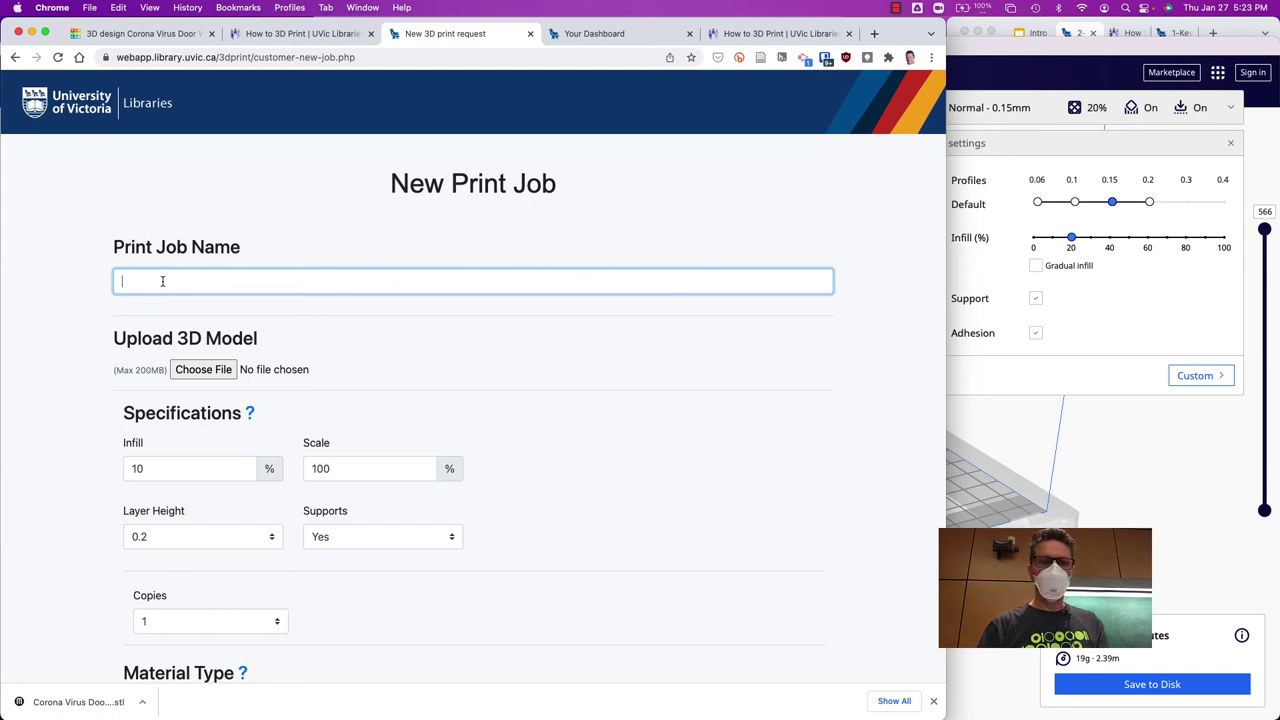
type("CSC")
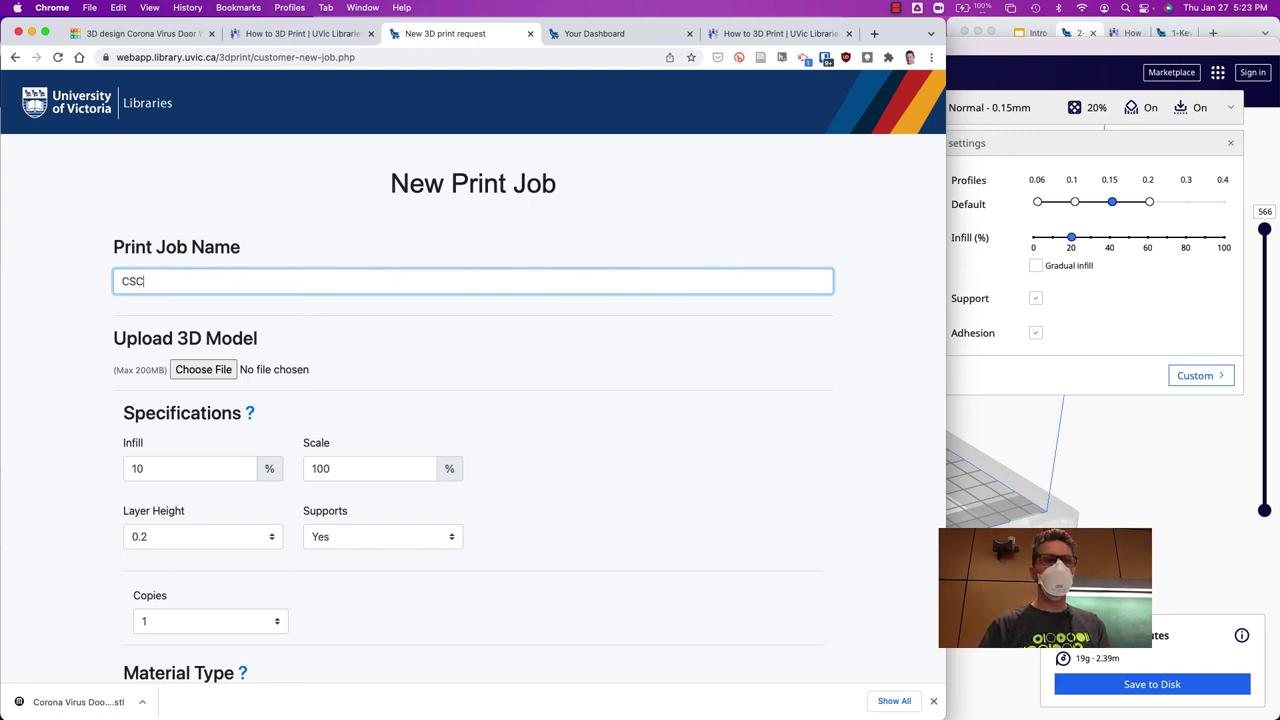
type(" pronet")
key("BackSpace")
key("BackSpace")
type("ect")
key("BackSpace")
key("BackSpace")
key("BackSpace")
type("ject")
Attach UM3_Snowman Ornament.3mf as the job's model file
left_click(199, 376)
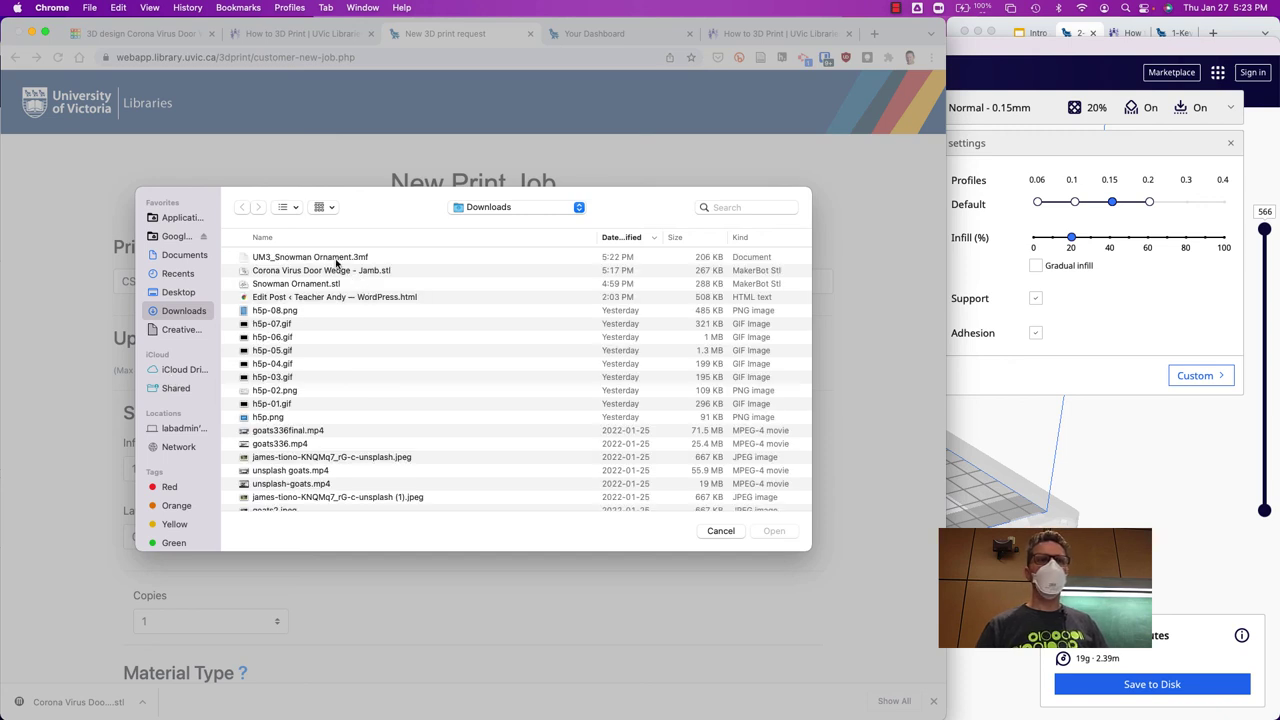
left_click(336, 258)
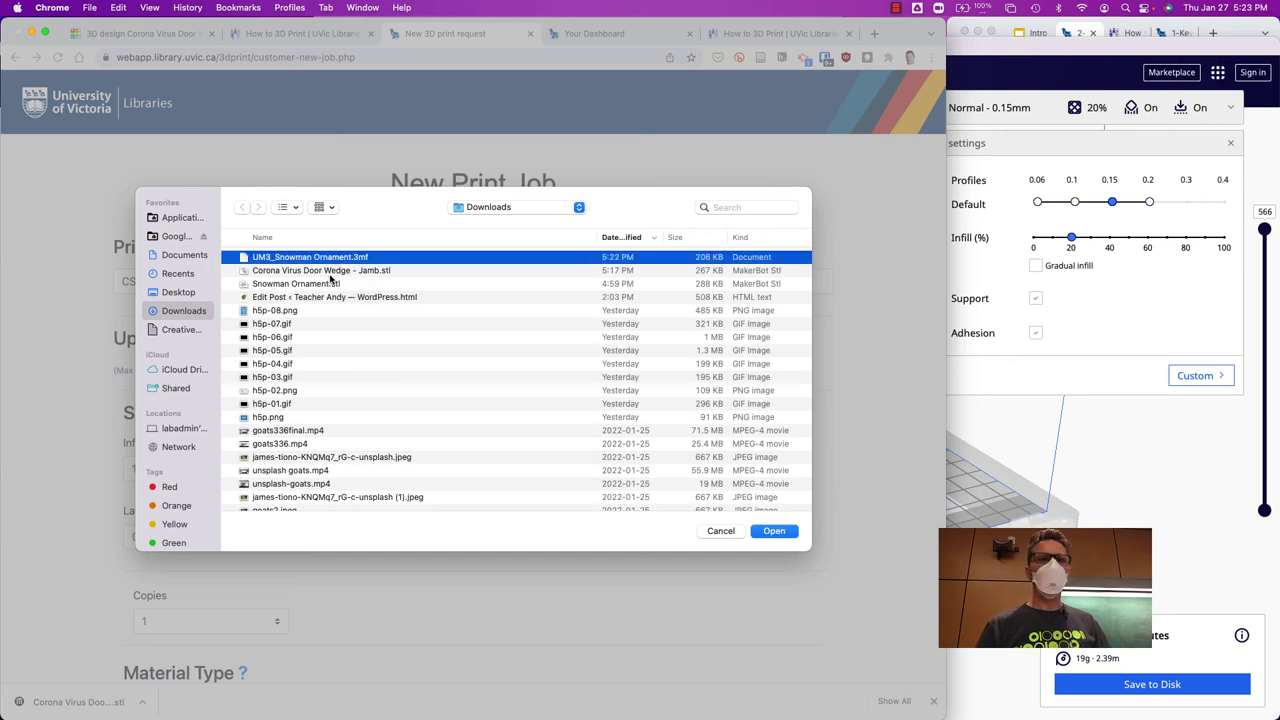
left_click(774, 531)
scroll(752, 403, "down", 5)
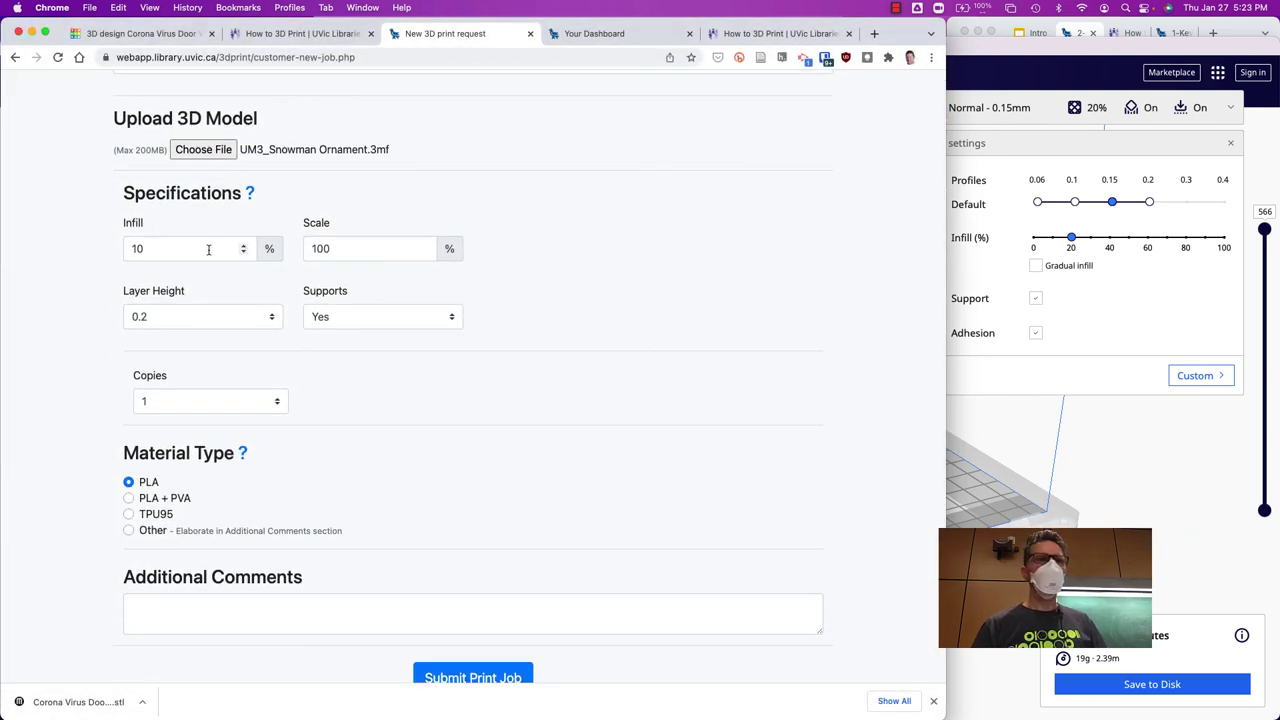
Set the job's Layer Height to 0.15
mouse_move(208, 249)
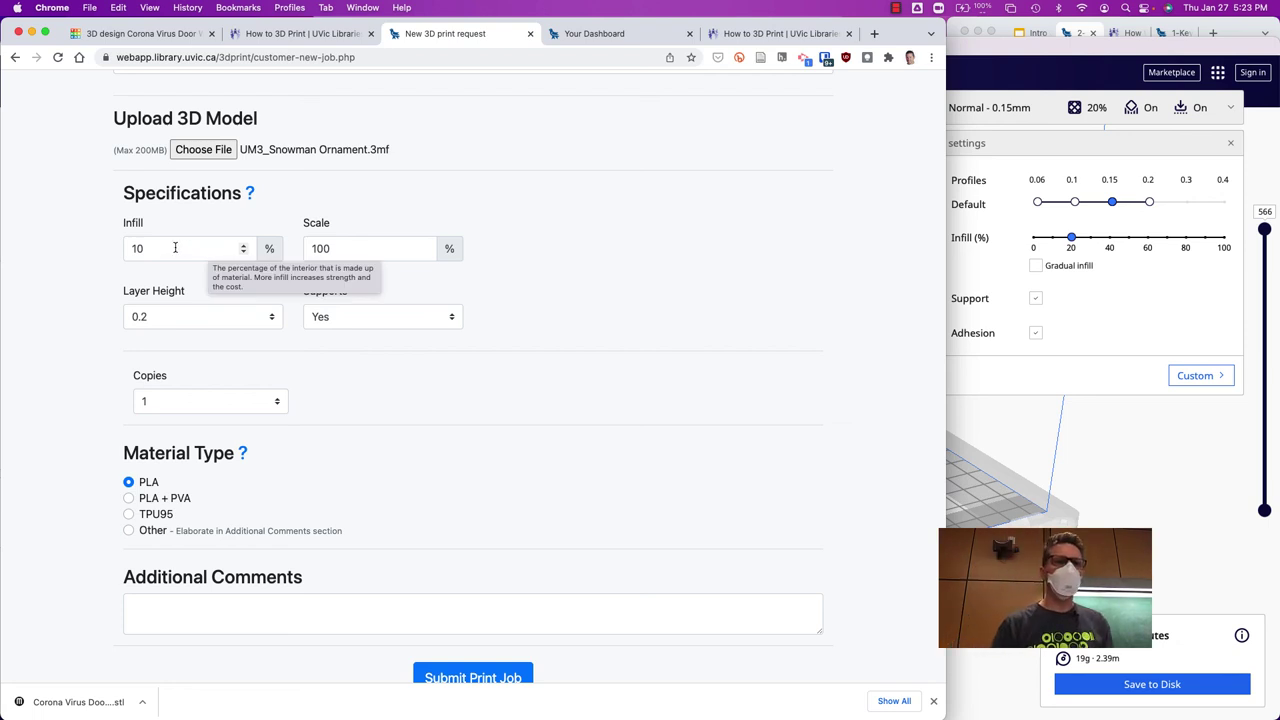
mouse_move(412, 246)
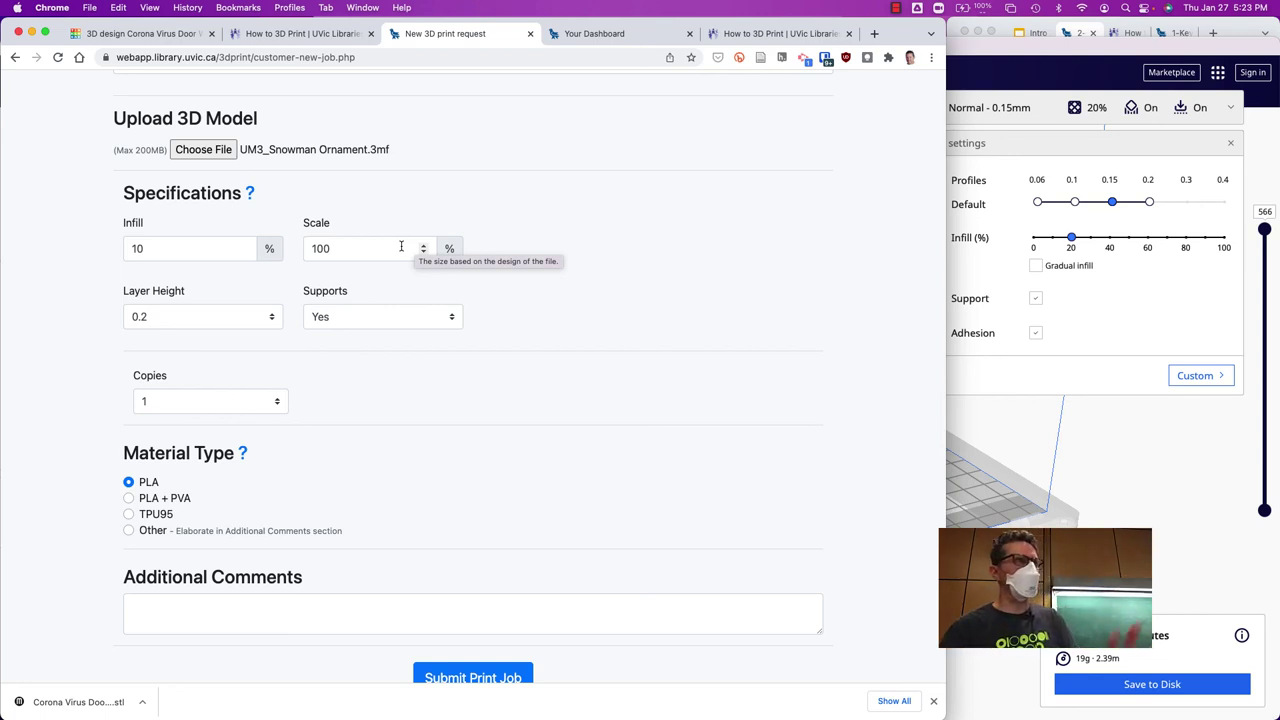
left_click(206, 317)
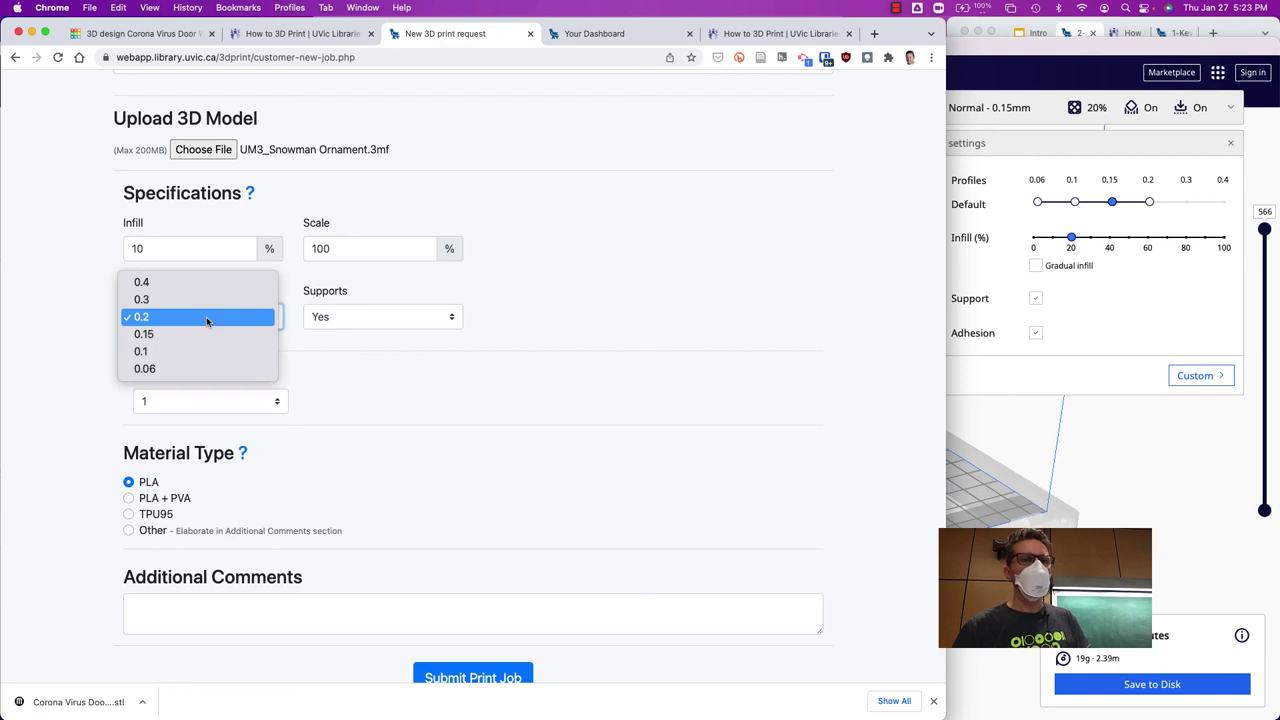
left_click(195, 336)
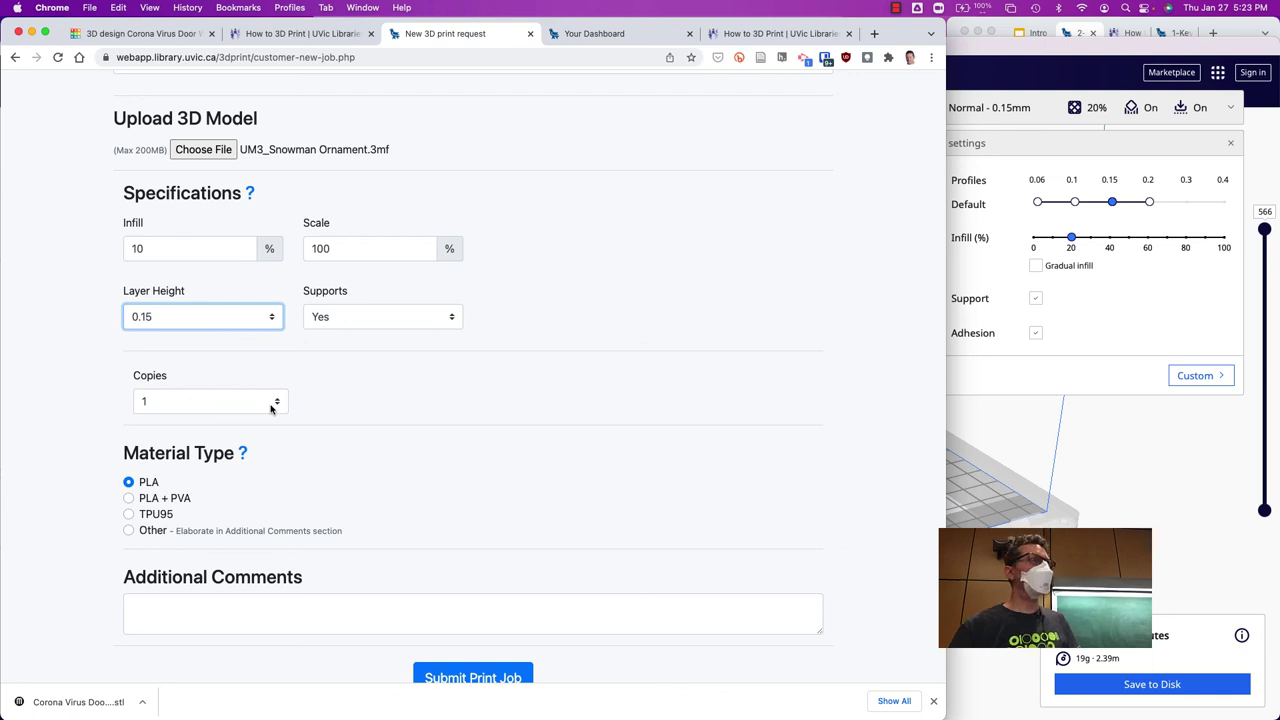
Add an Additional Comments note asking staff to delete the job
scroll(514, 414, "down", 2)
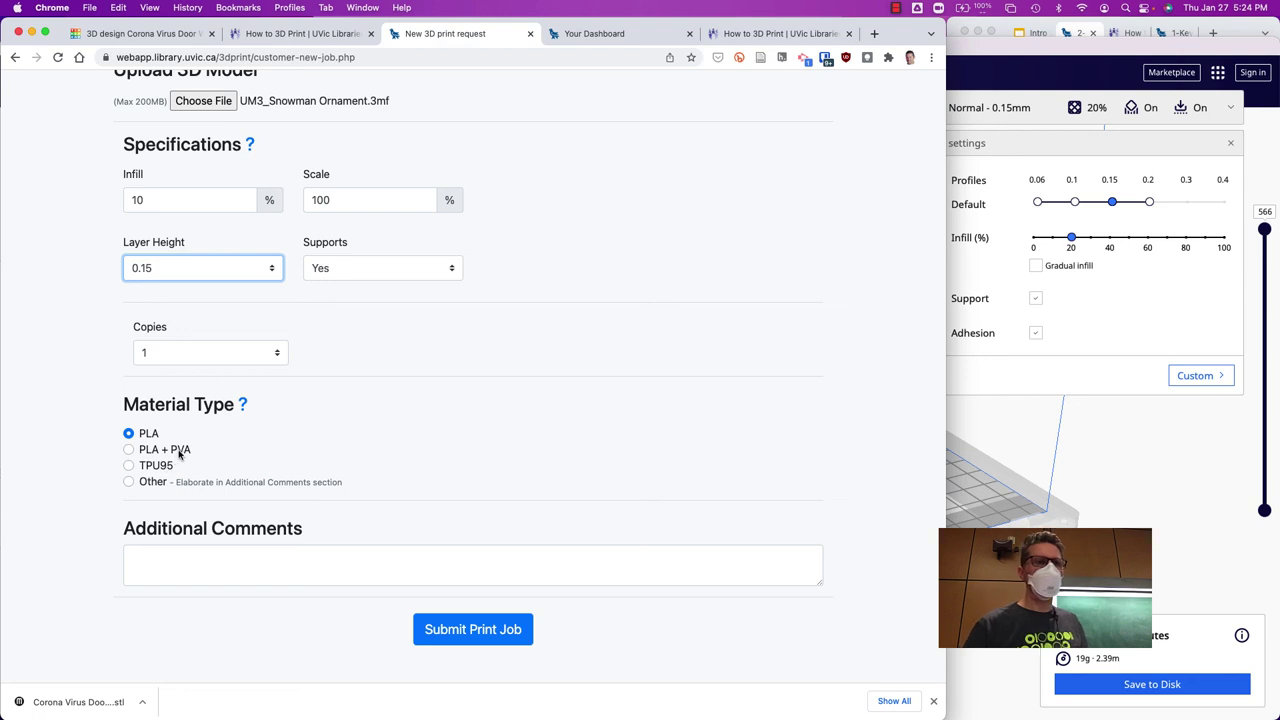
left_click(249, 565)
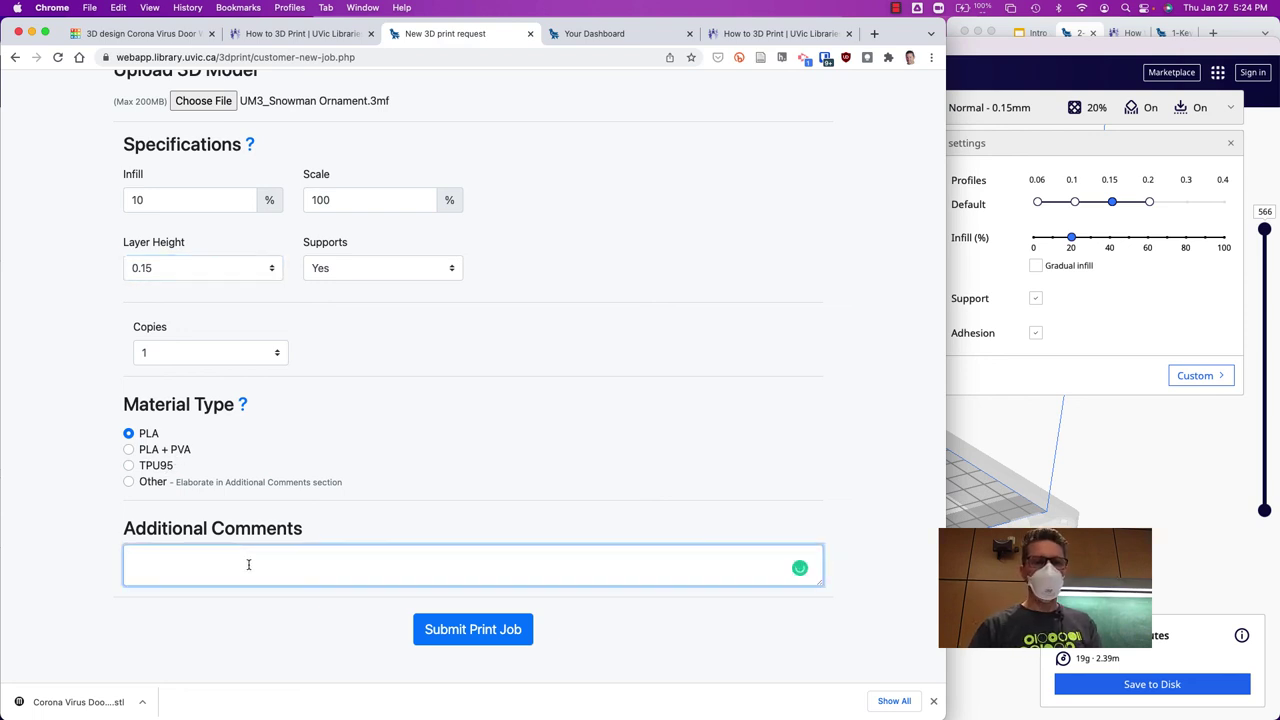
type("Delete me")
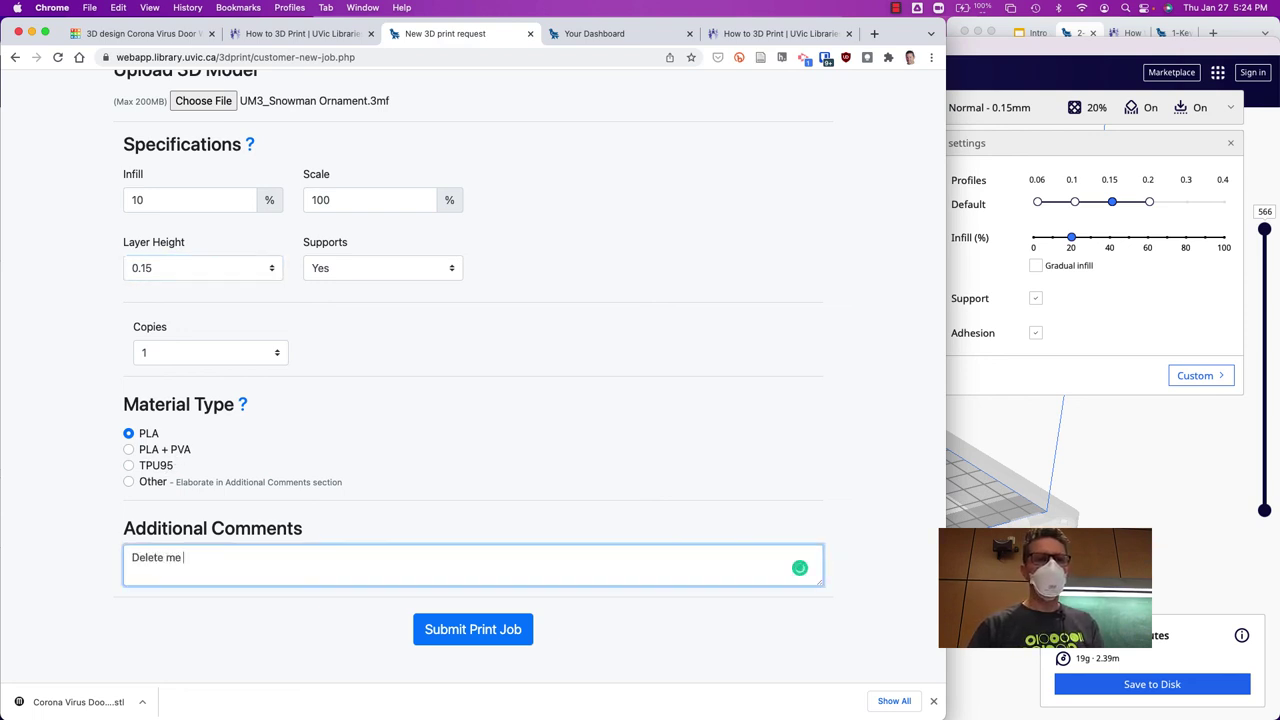
type(" Nathaniel")
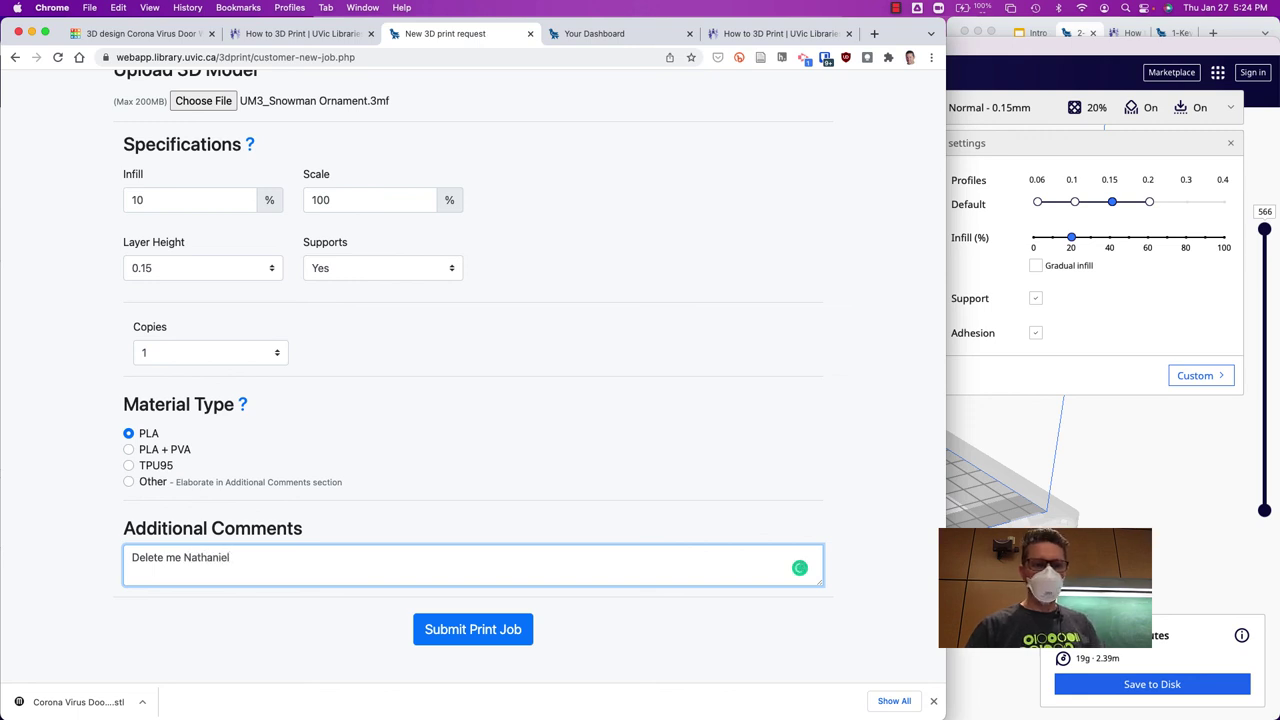
type("!")
Submit the CSC project print job and return to the How to 3D Print tab
left_click(457, 629)
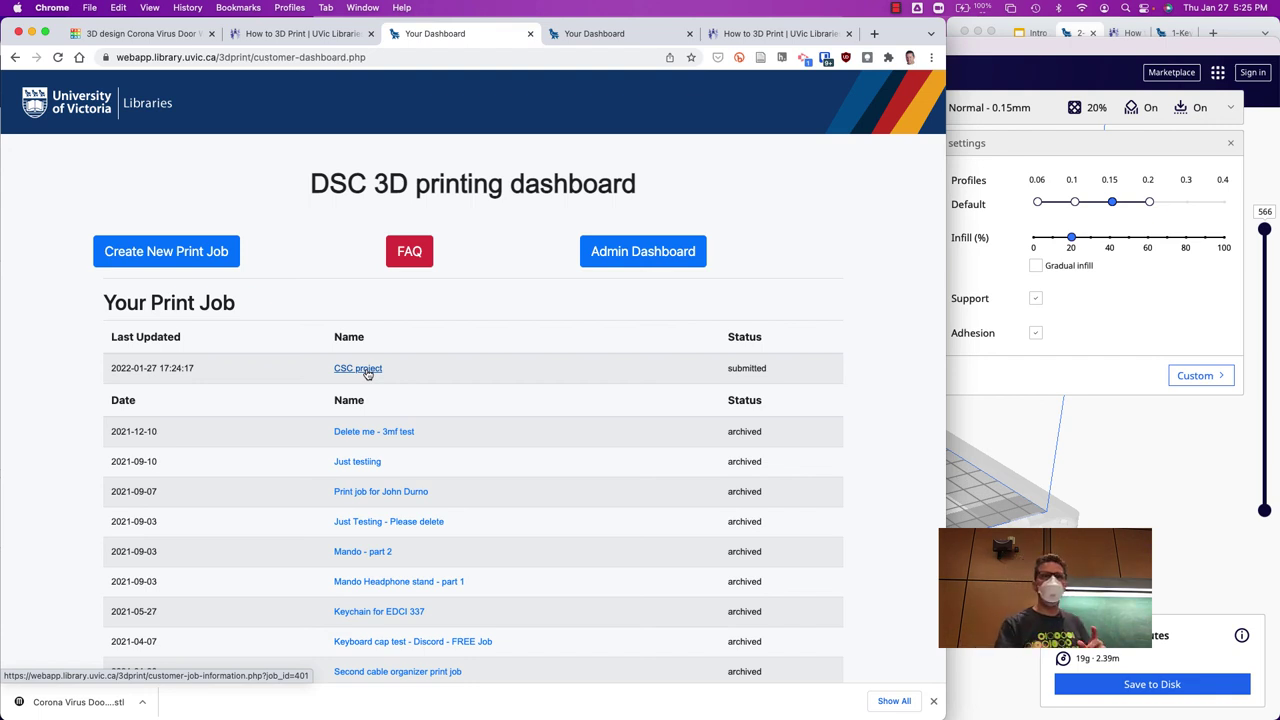
left_click(305, 36)
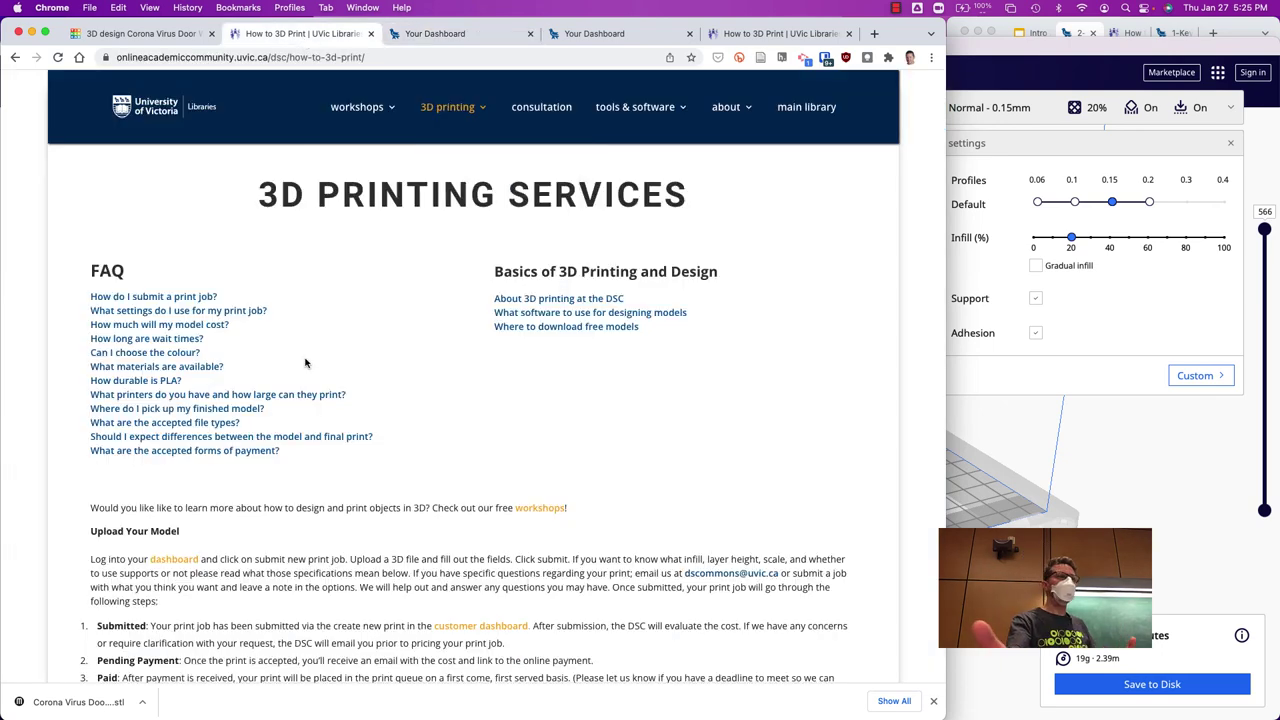